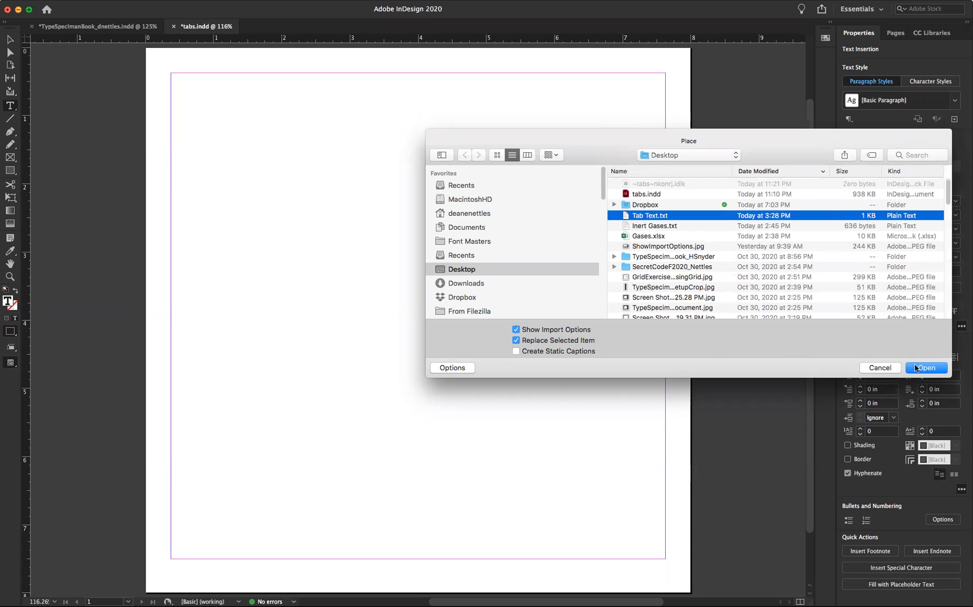
Step: Place Tab Text.txt into the page's text frame, accepting the text import options with the Unicode UTF8 character set
{"action": "left_click", "coordinate": [923, 369]}
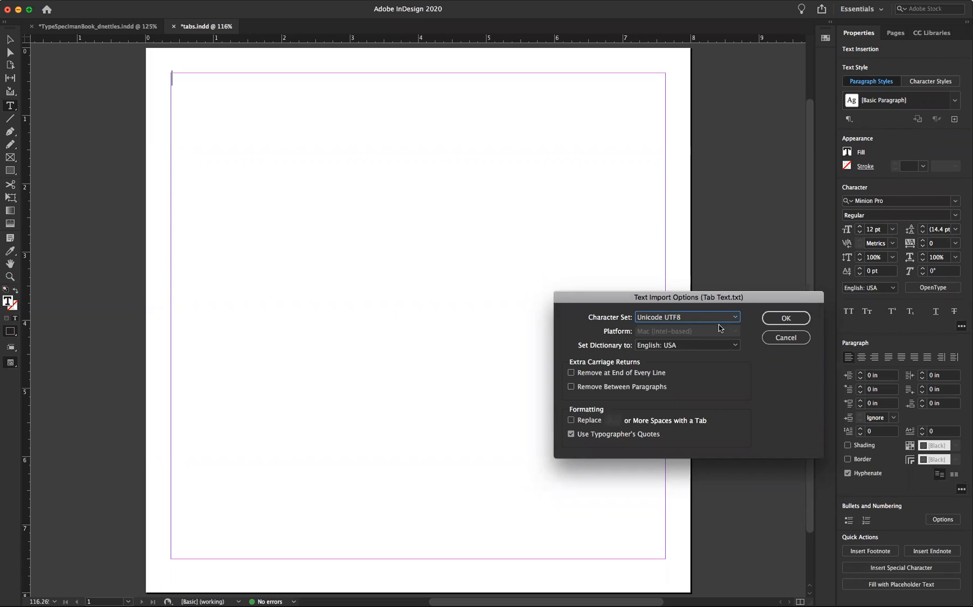
{"action": "left_click", "coordinate": [789, 318]}
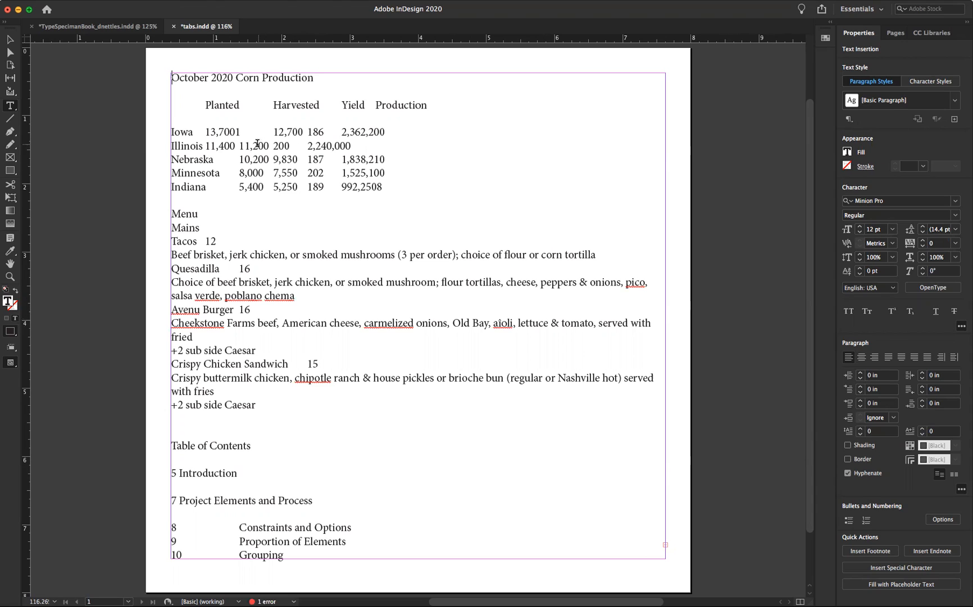
Step: Open the Tabs ruler for the corn production header and state rows, and switch the ruler units to picas
{"action": "left_click_drag", "start_coordinate": [172, 105], "coordinate": [422, 188]}
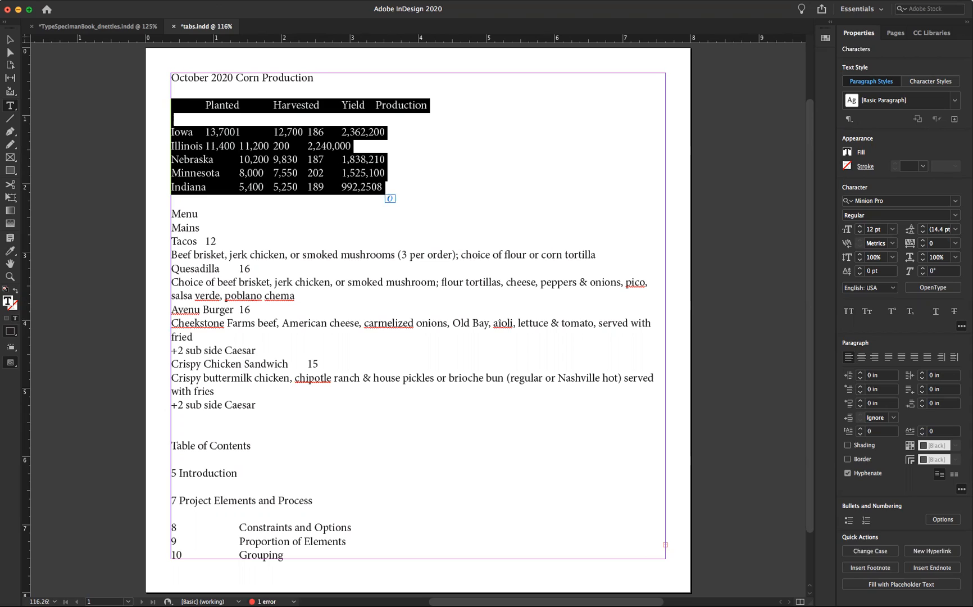
{"action": "left_click", "coordinate": [157, 0]}
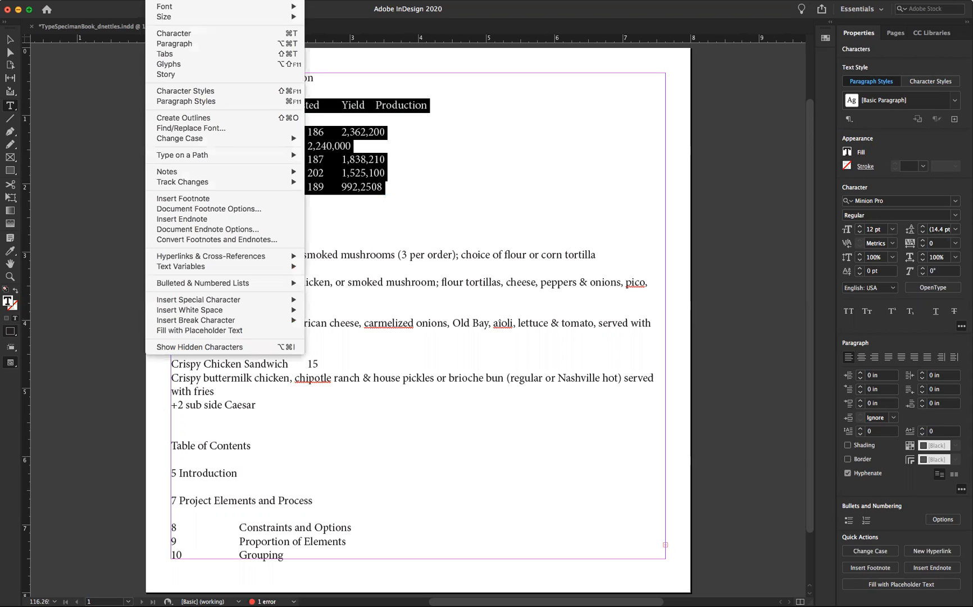
{"action": "left_click", "coordinate": [165, 53]}
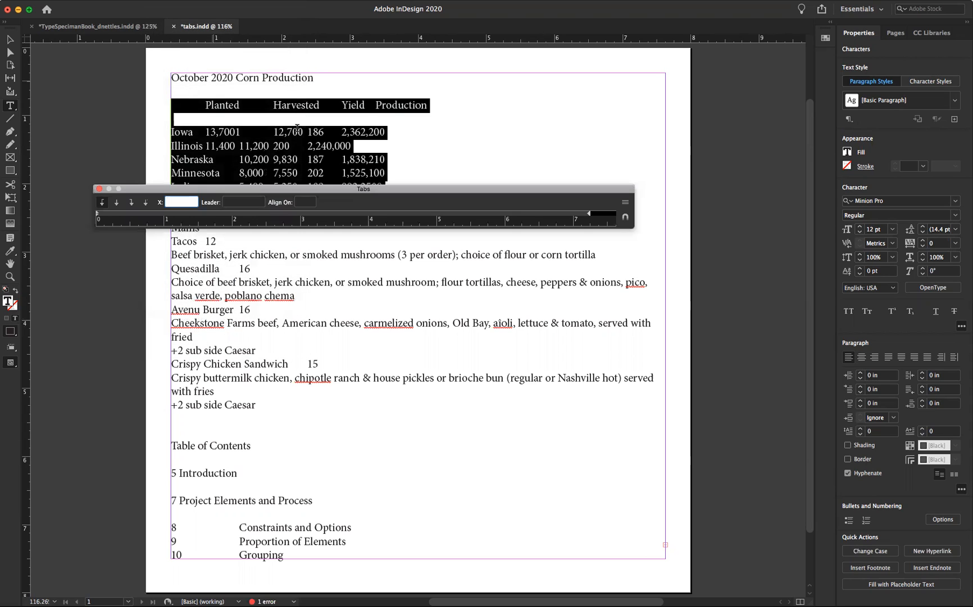
{"action": "left_click_drag", "start_coordinate": [404, 195], "coordinate": [478, 50]}
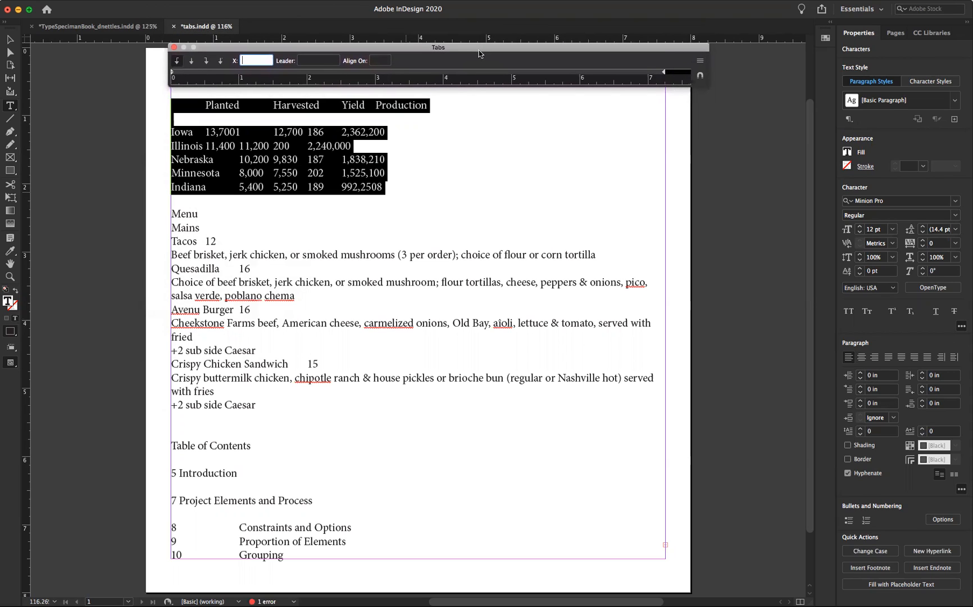
{"action": "right_click", "coordinate": [25, 43]}
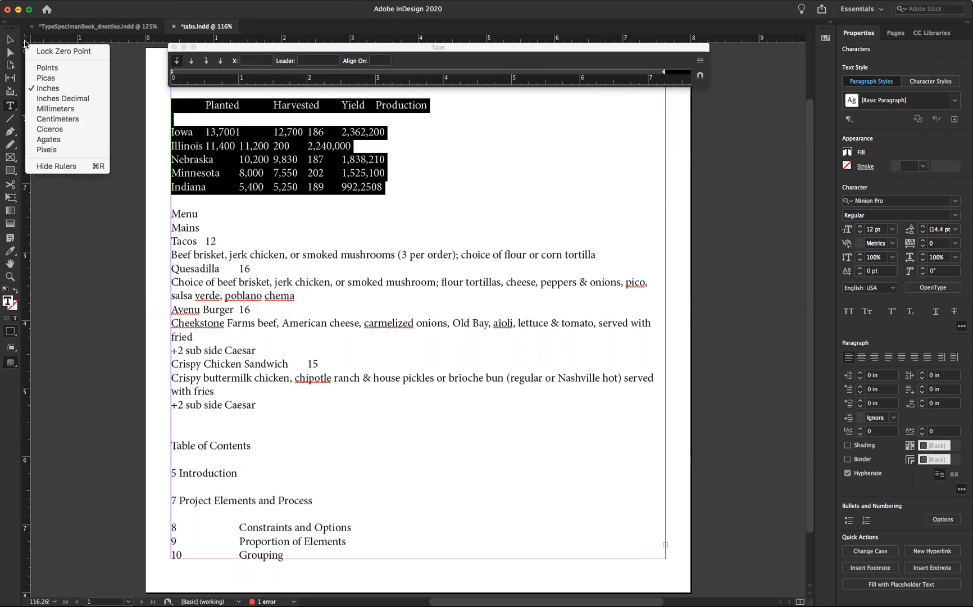
{"action": "left_click", "coordinate": [46, 78]}
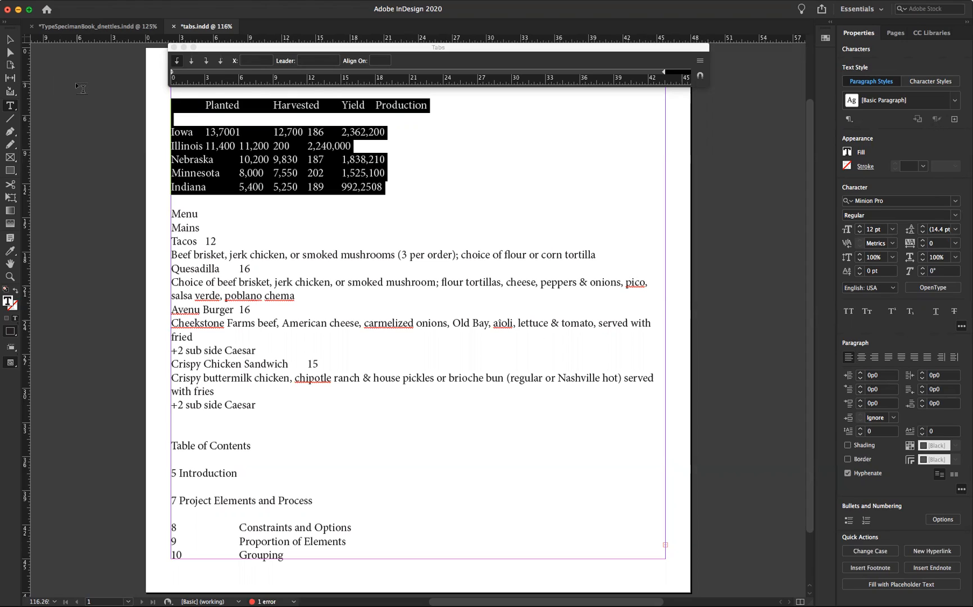
Step: Add four decimal-aligned tab stops to the corn production rows at about 9p0, 15p0, 20p11 and 27p1
{"action": "left_click", "coordinate": [207, 62]}
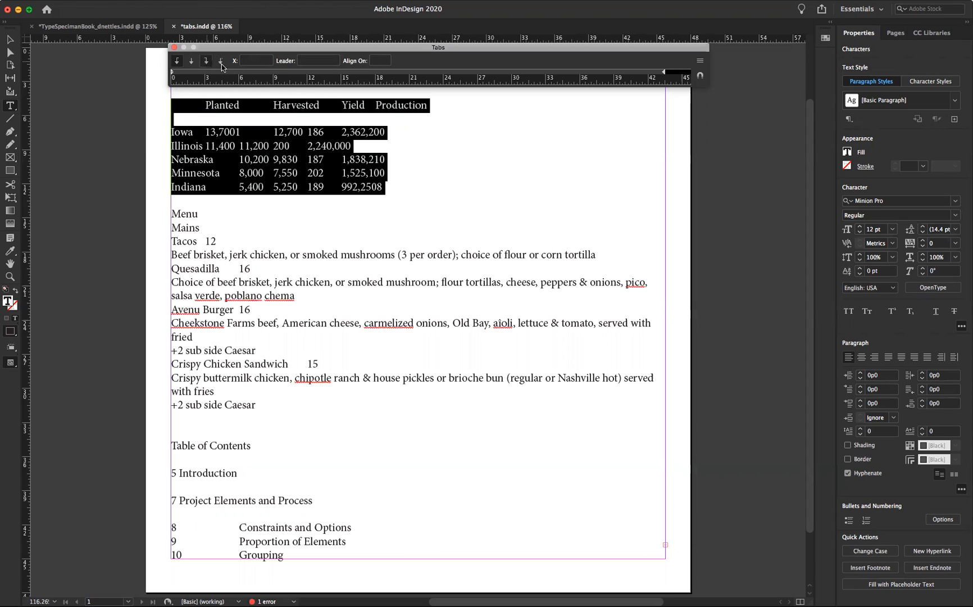
{"action": "left_click", "coordinate": [273, 73]}
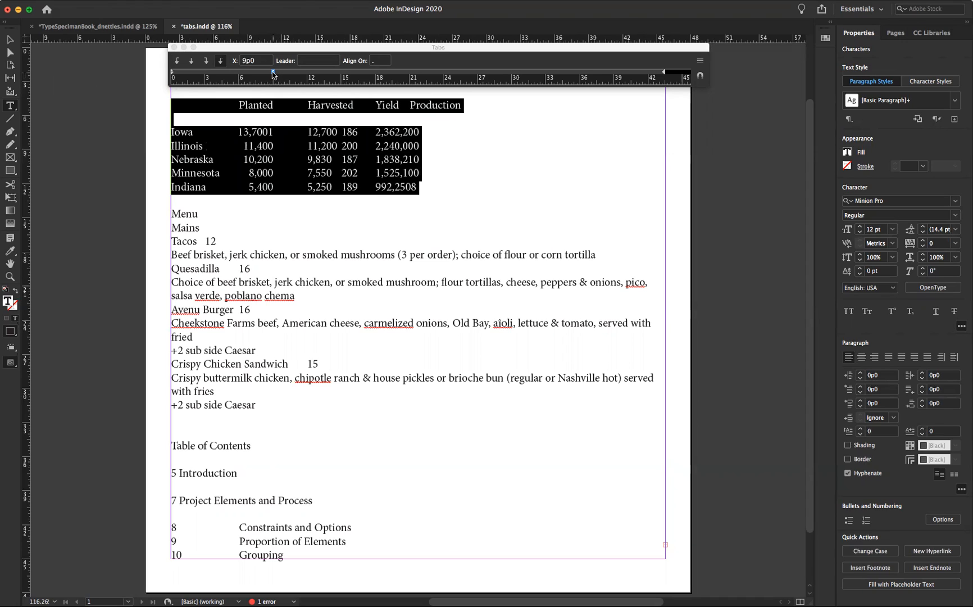
{"action": "left_click", "coordinate": [221, 66]}
{"action": "left_click", "coordinate": [341, 73]}
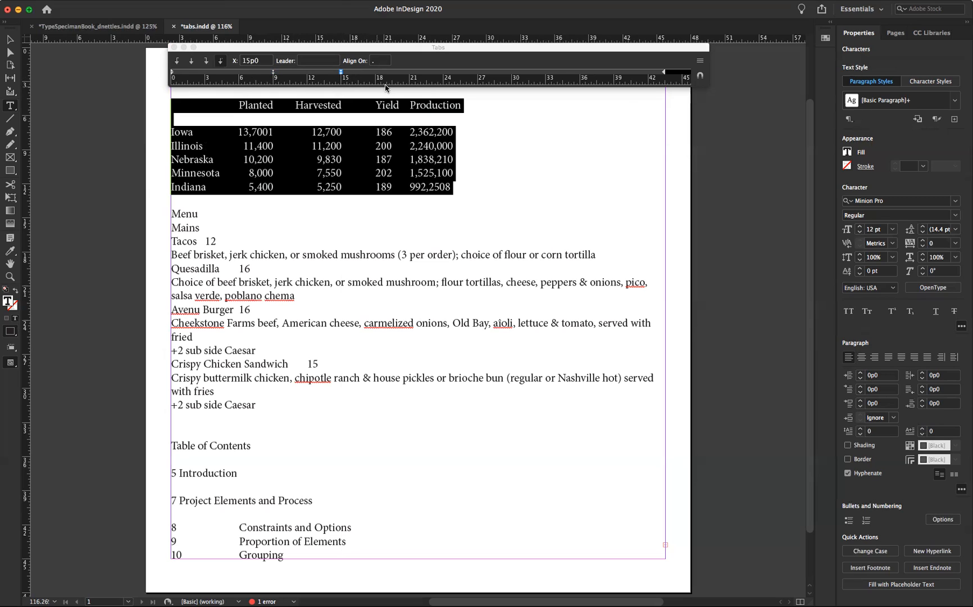
{"action": "left_click", "coordinate": [409, 73]}
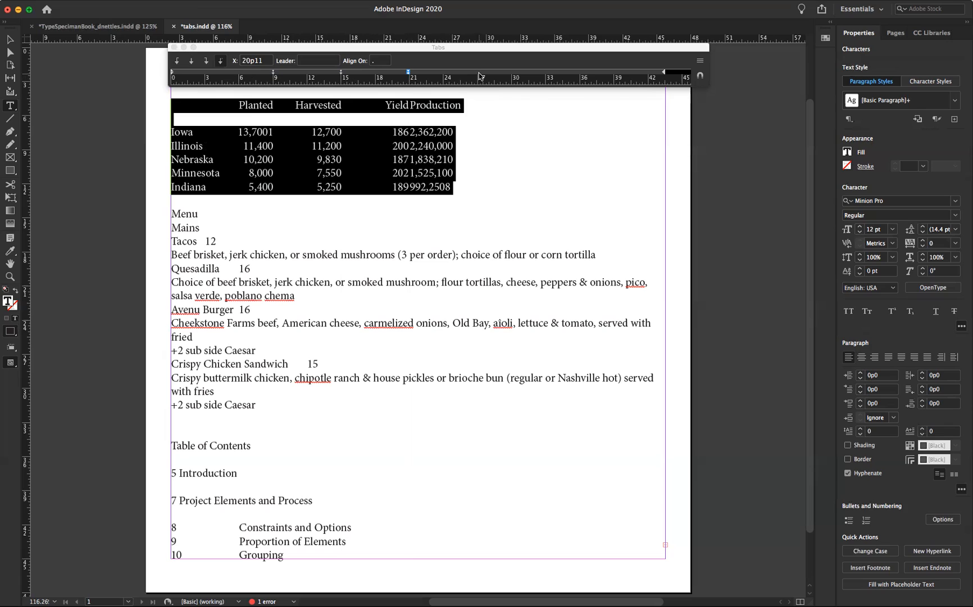
{"action": "left_click", "coordinate": [479, 73]}
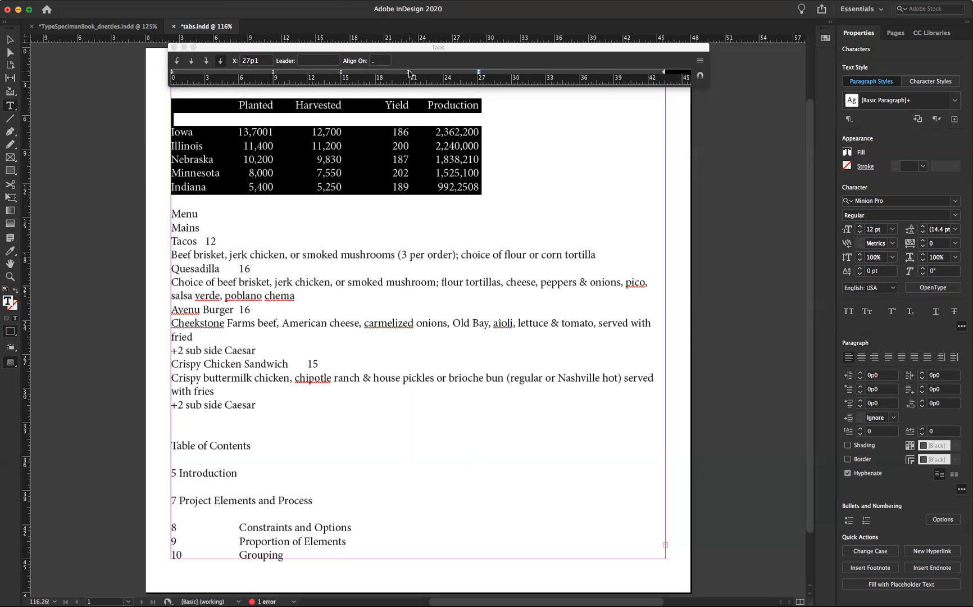
Step: Respace the table's decimal tab stops, widening the first column and placing the other stops at about 16p6, 20p6 and 27p0
{"action": "left_click_drag", "start_coordinate": [409, 73], "coordinate": [395, 72]}
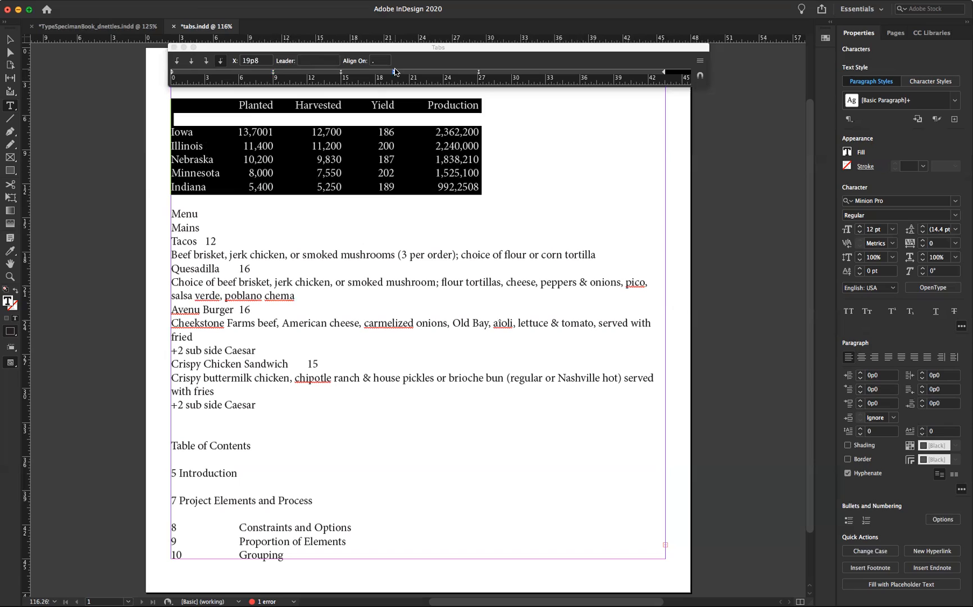
{"action": "left_click_drag", "start_coordinate": [395, 73], "coordinate": [389, 73]}
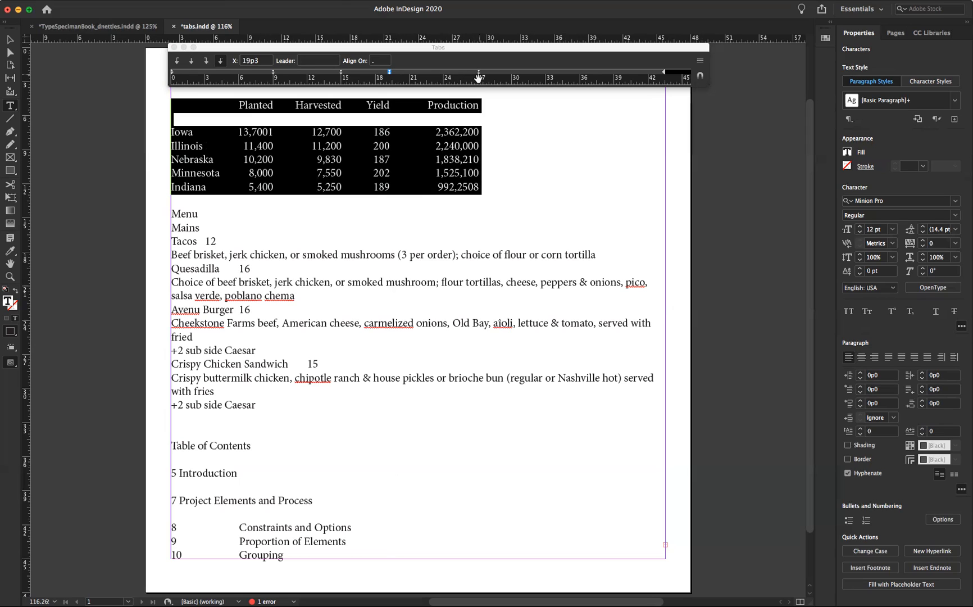
{"action": "left_click_drag", "start_coordinate": [478, 74], "coordinate": [464, 73]}
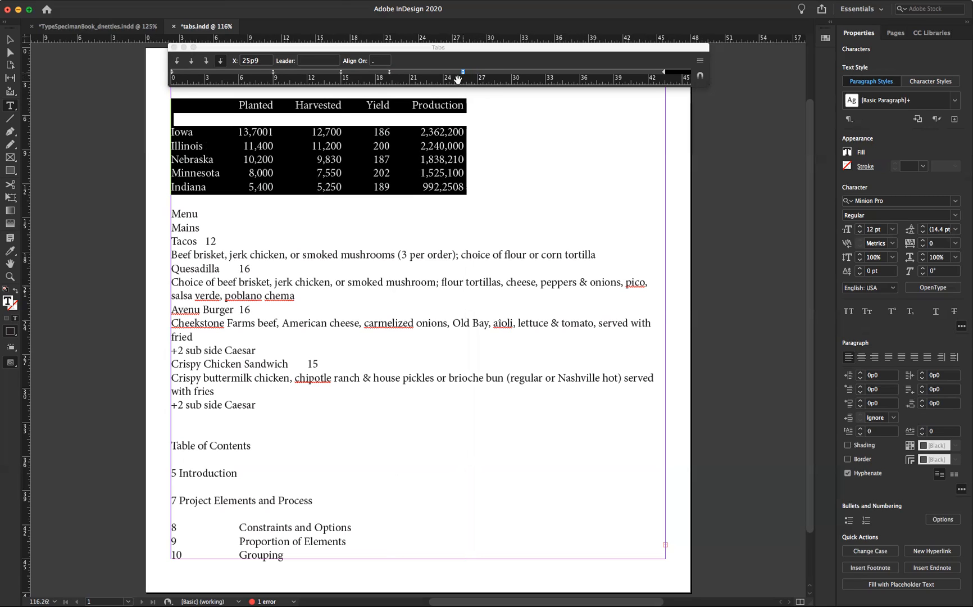
{"action": "left_click_drag", "start_coordinate": [274, 73], "coordinate": [360, 76]}
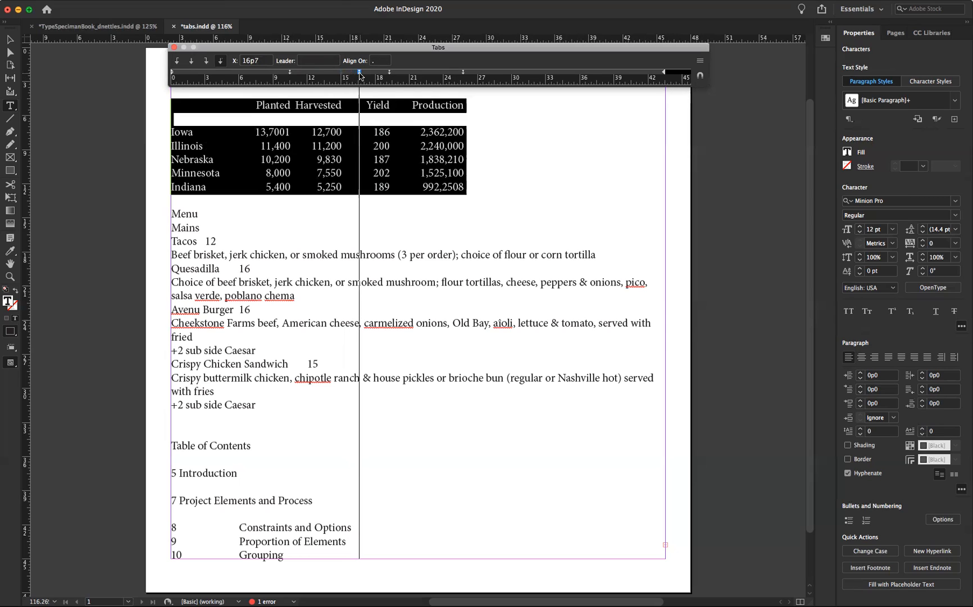
{"action": "left_click_drag", "start_coordinate": [361, 76], "coordinate": [359, 75]}
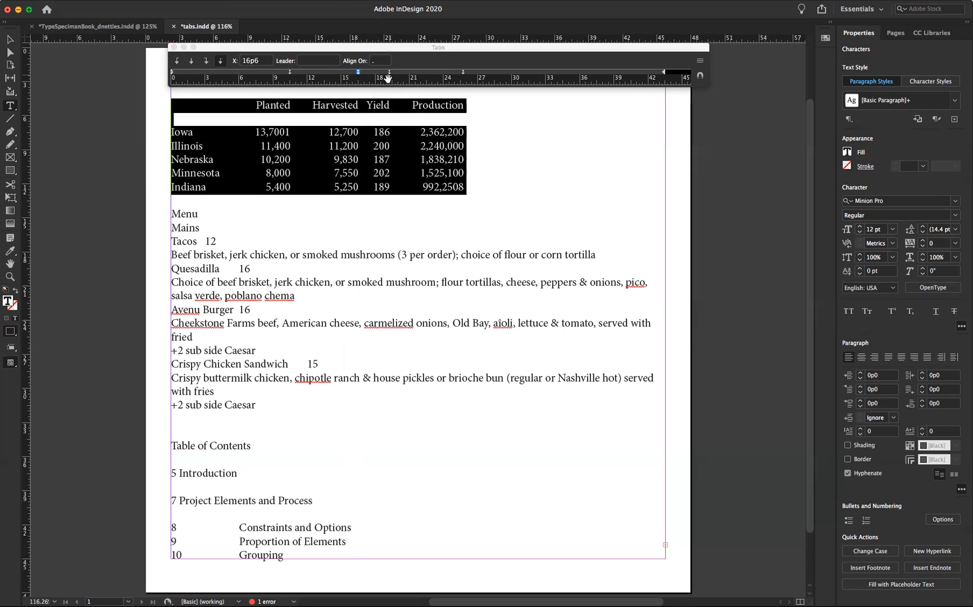
{"action": "left_click_drag", "start_coordinate": [391, 73], "coordinate": [410, 74]}
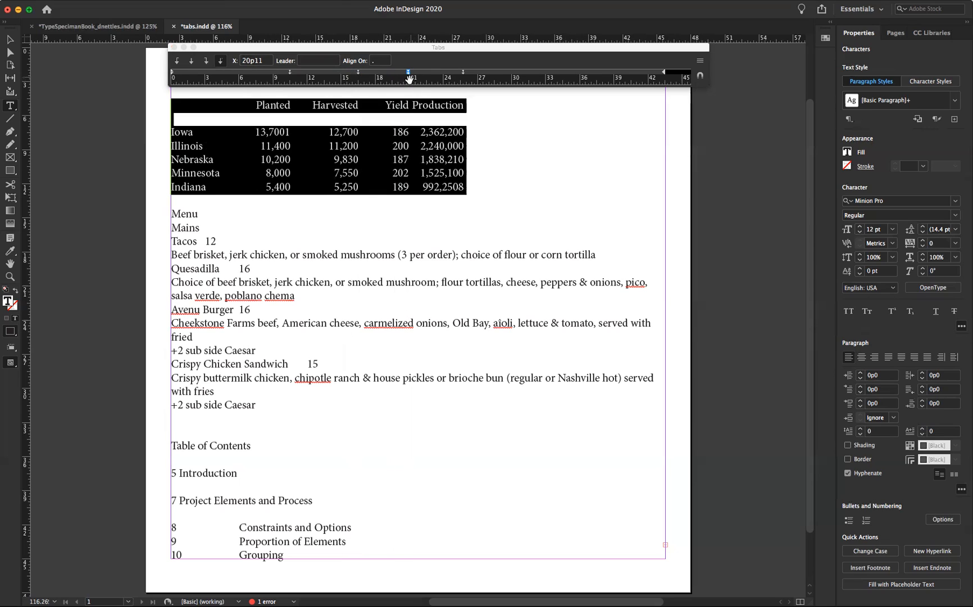
{"action": "left_click_drag", "start_coordinate": [408, 73], "coordinate": [403, 72]}
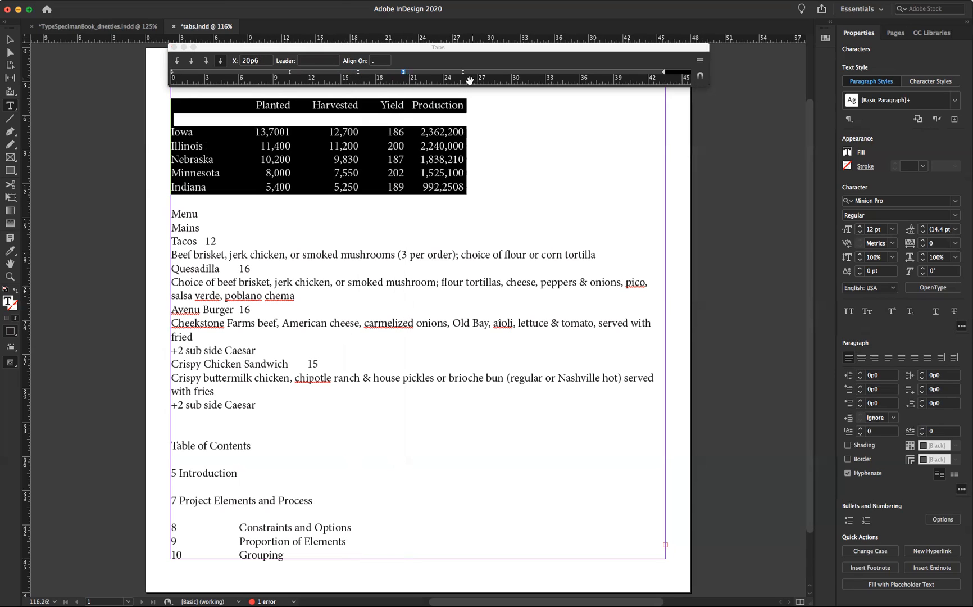
{"action": "left_click_drag", "start_coordinate": [463, 73], "coordinate": [478, 74]}
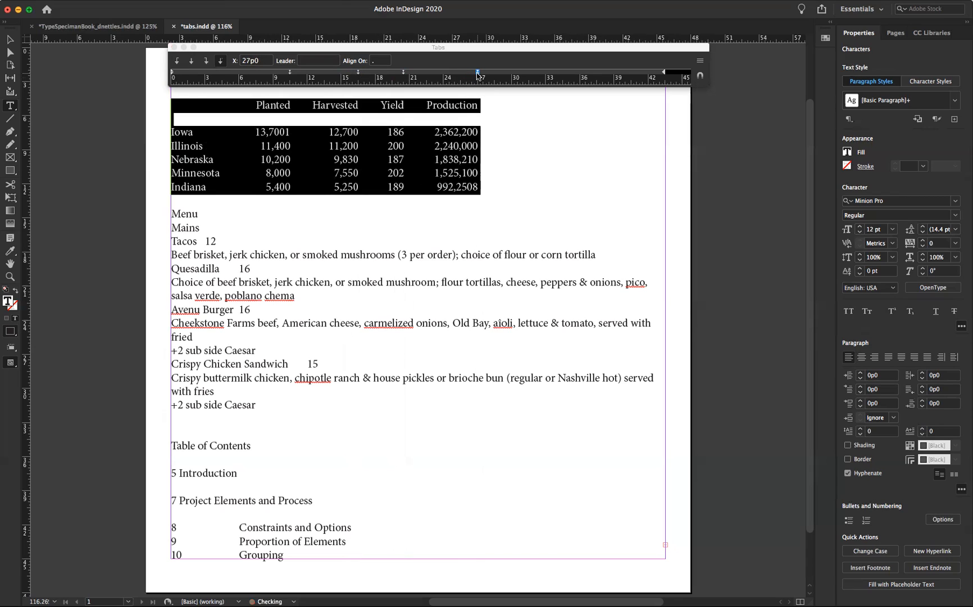
{"action": "left_click", "coordinate": [502, 131]}
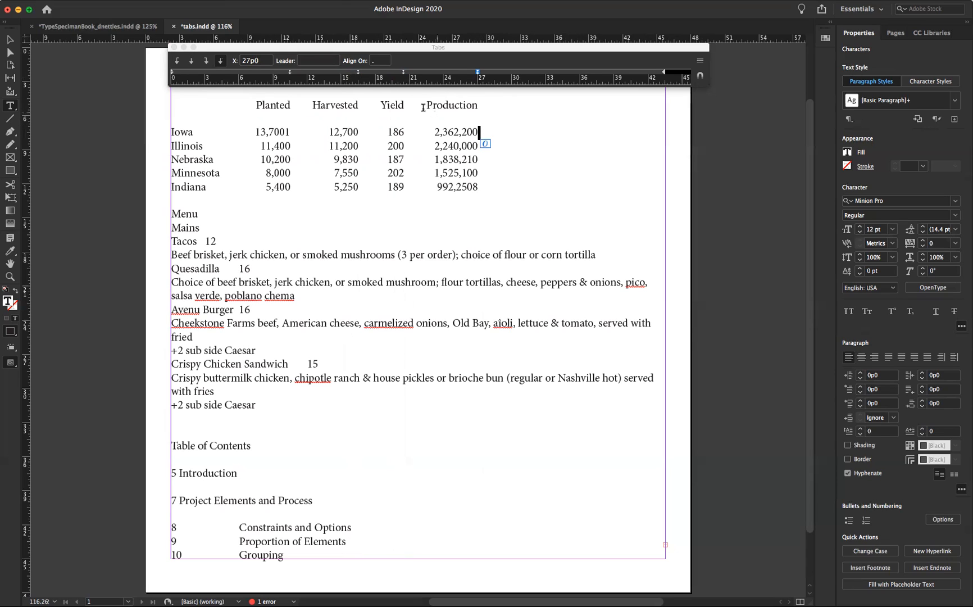
Step: Make the header row's Production and Yield tab stops center-aligned, at about 25p1 and 19p10, over their number columns
{"action": "left_click", "coordinate": [455, 106]}
{"action": "left_click_drag", "start_coordinate": [477, 105], "coordinate": [255, 106]}
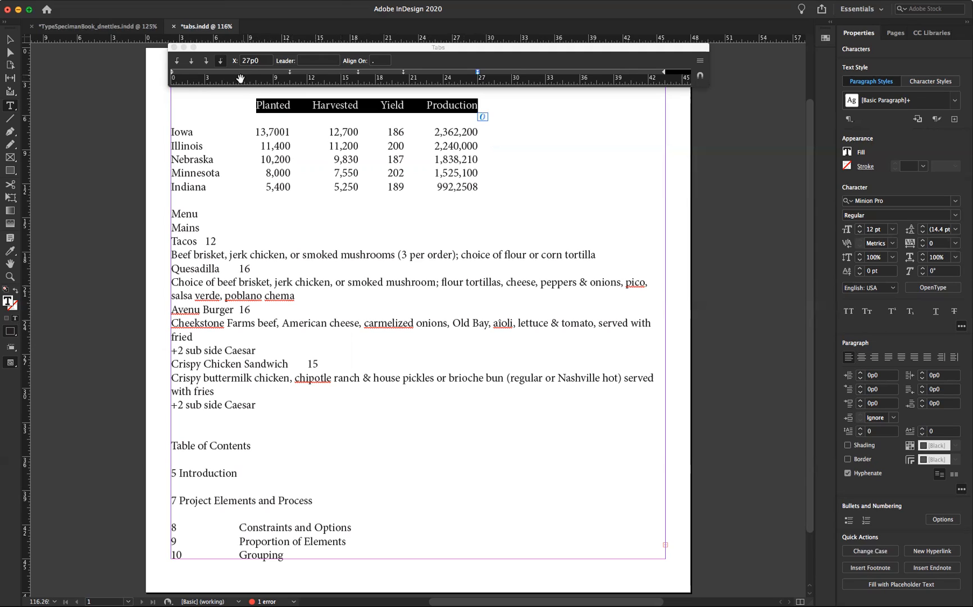
{"action": "left_click", "coordinate": [191, 62]}
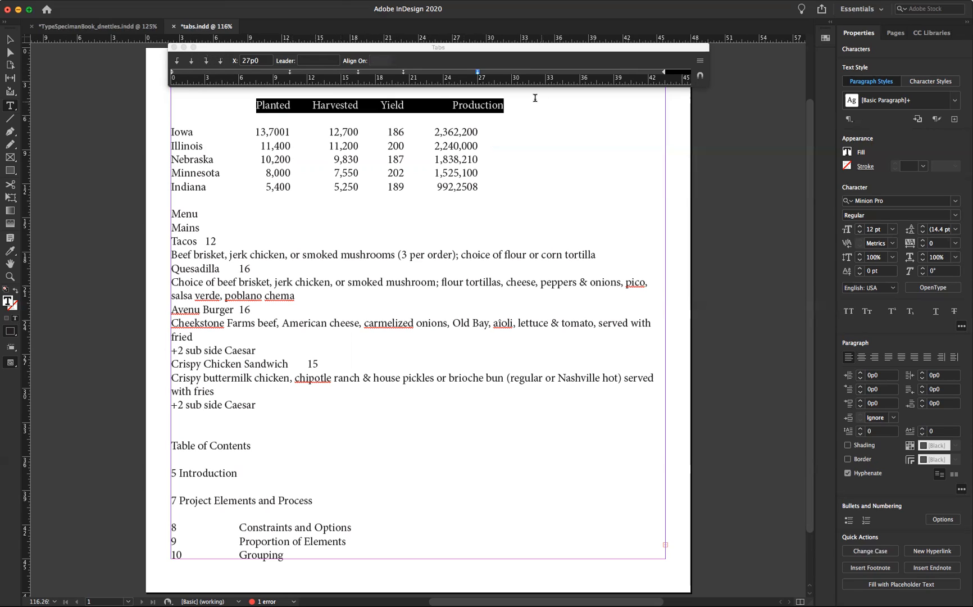
{"action": "left_click_drag", "start_coordinate": [478, 73], "coordinate": [456, 72]}
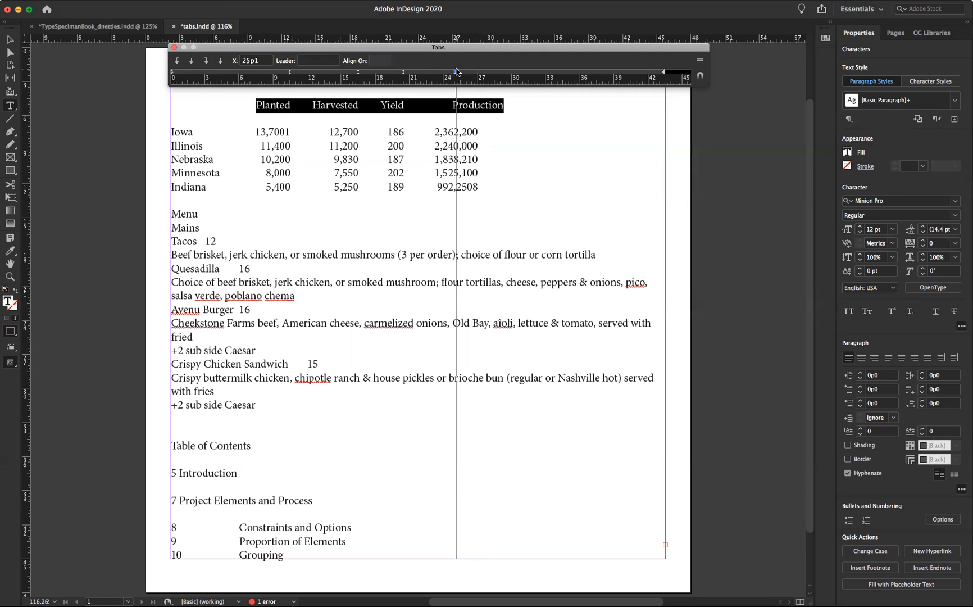
{"action": "left_click_drag", "start_coordinate": [457, 72], "coordinate": [456, 72]}
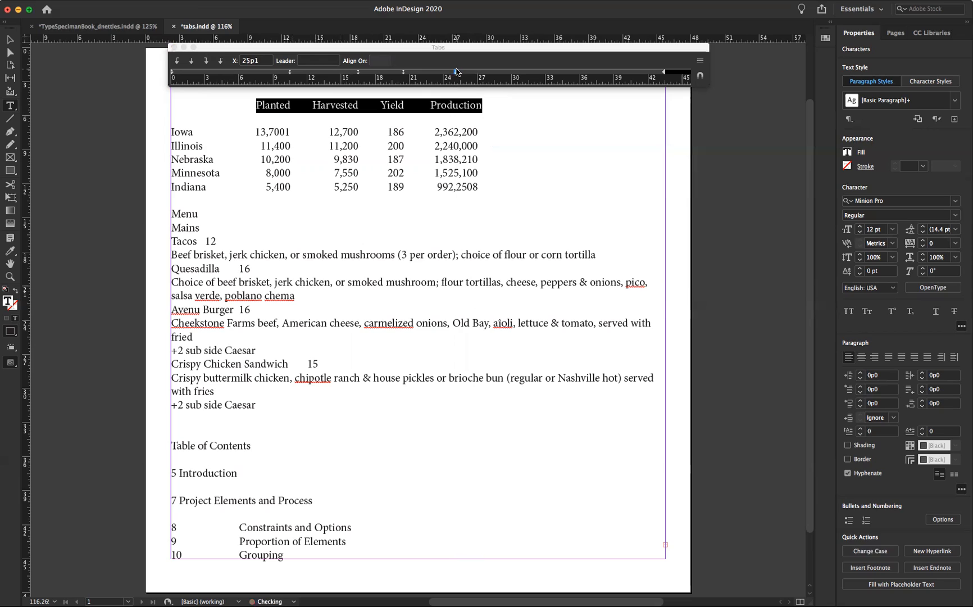
{"action": "left_click", "coordinate": [404, 73]}
{"action": "left_click", "coordinate": [192, 60]}
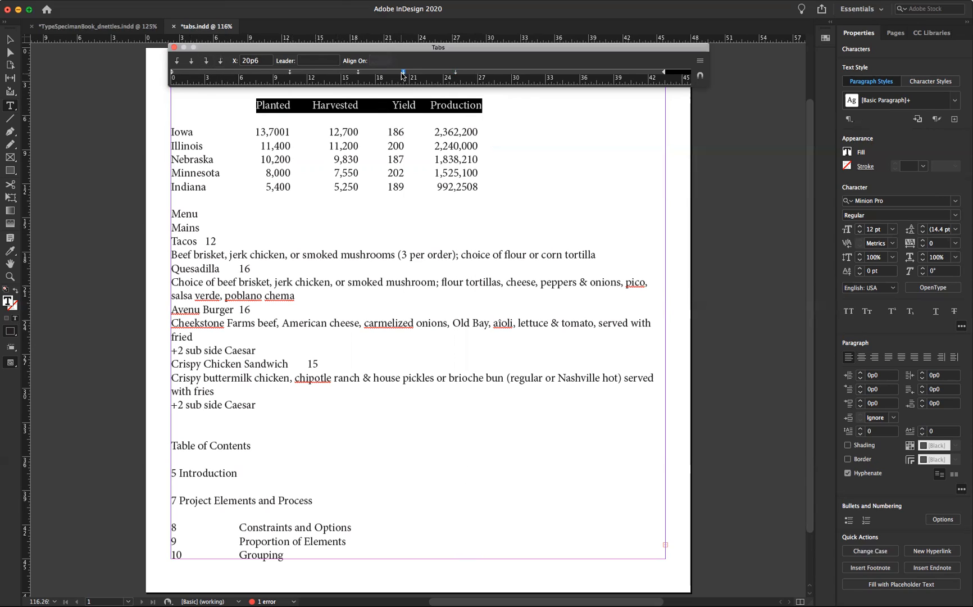
{"action": "left_click_drag", "start_coordinate": [401, 72], "coordinate": [396, 74]}
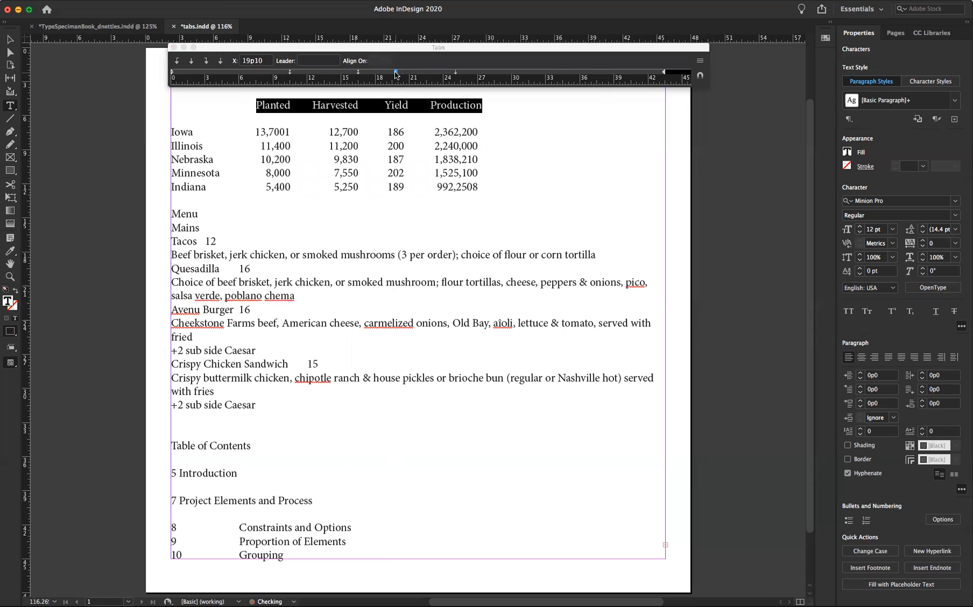
Step: Center-align the header row's Harvested tab stop at about 15p3 and its Planted tab stop over the first number column
{"action": "left_click", "coordinate": [358, 72]}
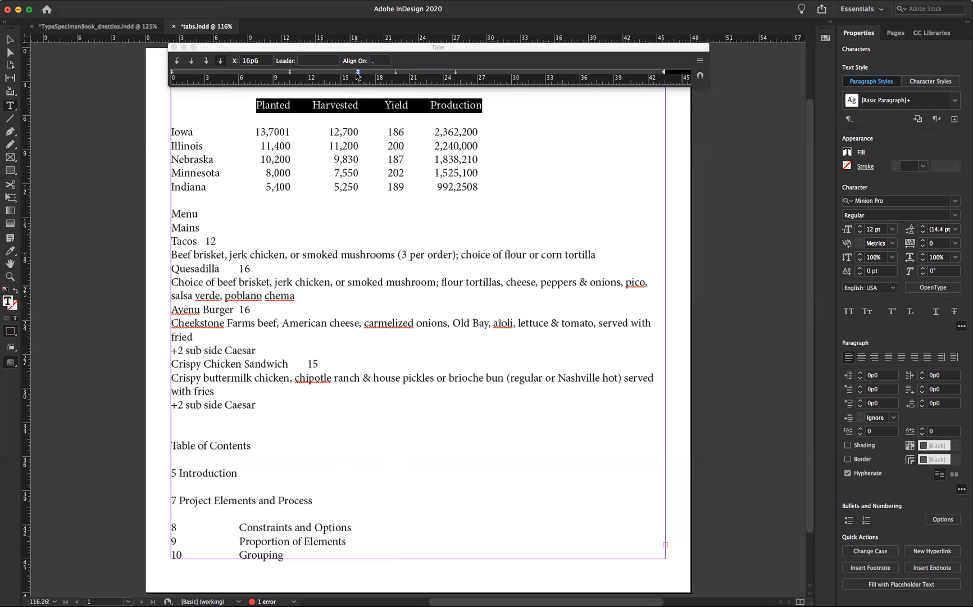
{"action": "left_click", "coordinate": [191, 61]}
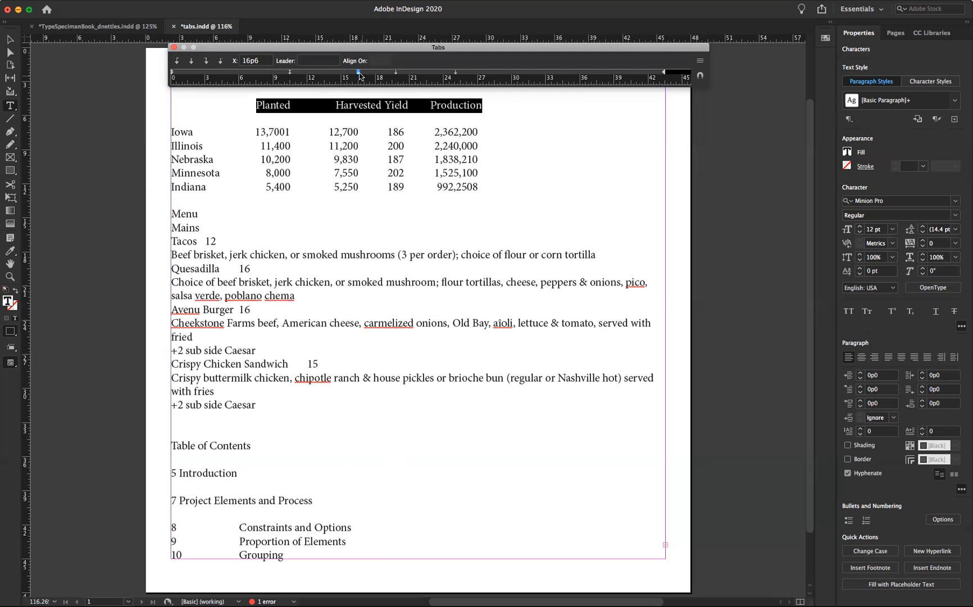
{"action": "left_click_drag", "start_coordinate": [358, 72], "coordinate": [345, 73]}
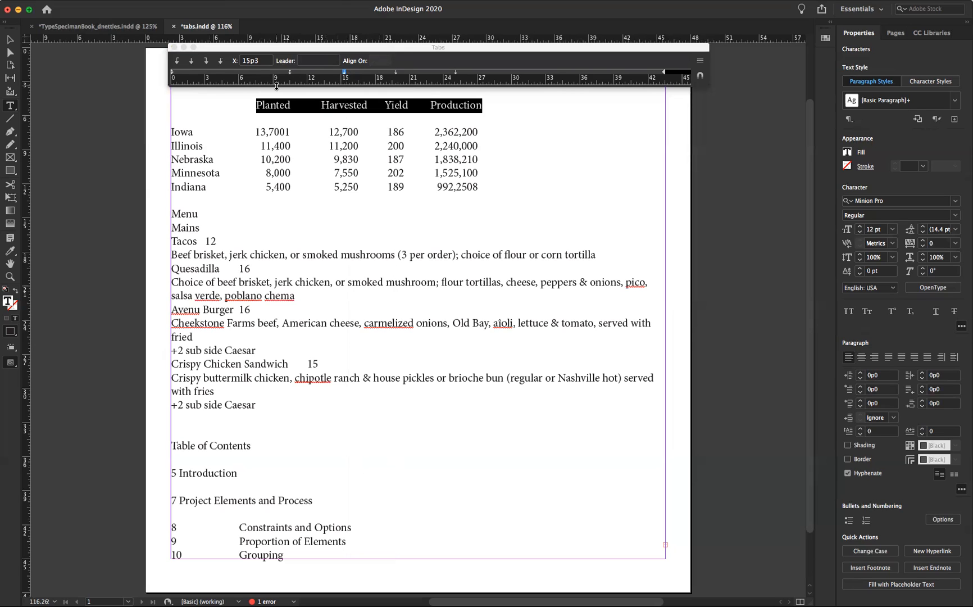
{"action": "left_click", "coordinate": [290, 72]}
{"action": "left_click", "coordinate": [191, 61]}
{"action": "left_click_drag", "start_coordinate": [289, 72], "coordinate": [275, 76]}
{"action": "left_click", "coordinate": [309, 119]}
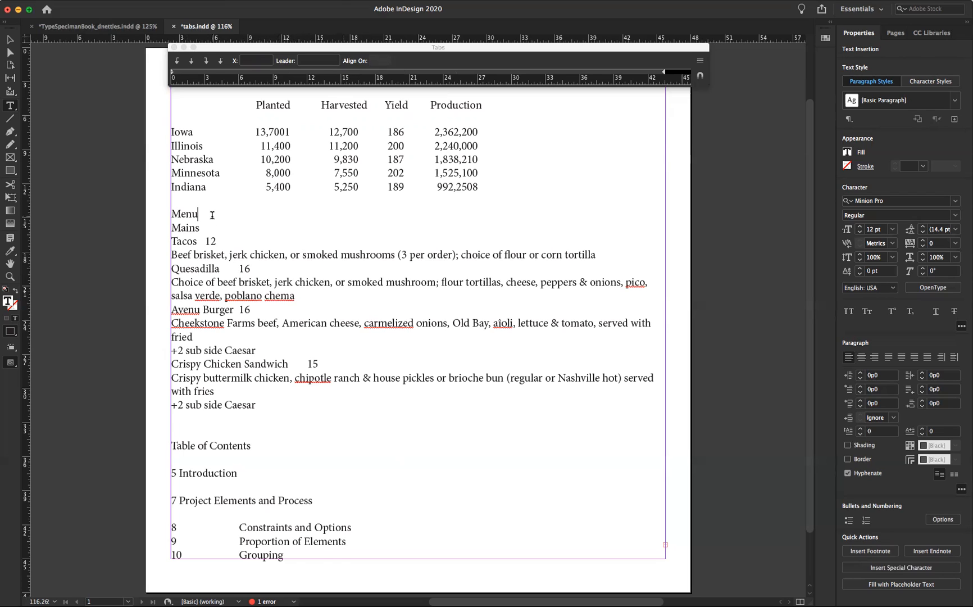
Step: Insert a blank line after the Menu heading and another after the Mains heading
{"action": "key", "text": "Return"}
{"action": "left_click", "coordinate": [210, 242]}
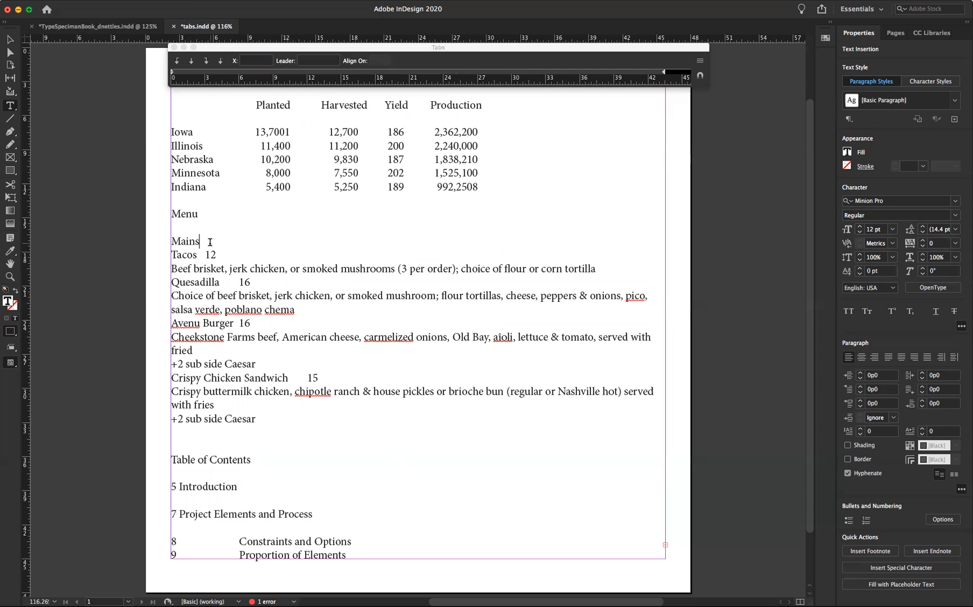
{"action": "key", "text": "Return"}
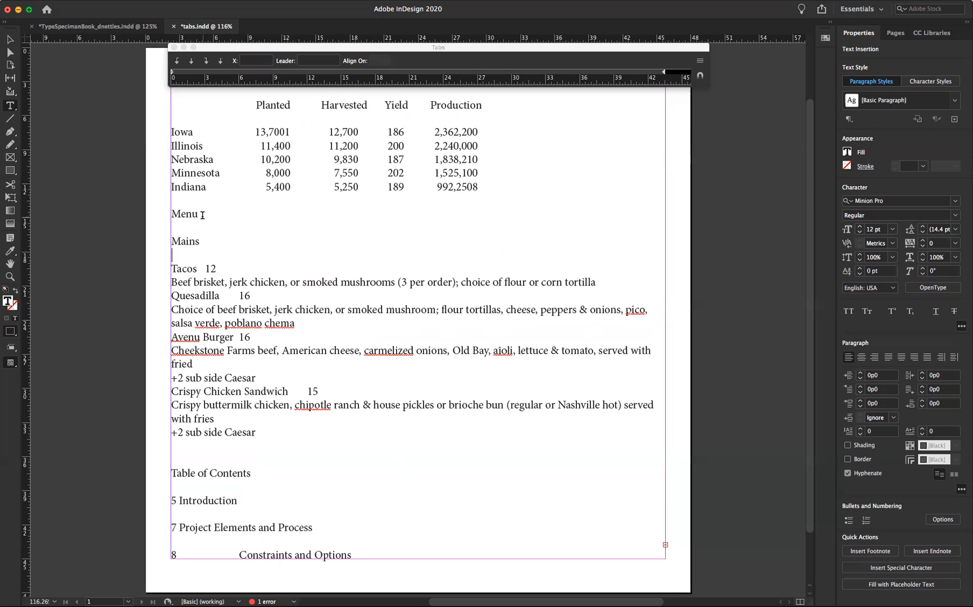
Step: Set the Menu heading to 16 pt and the Mains heading below it to 14 pt
{"action": "left_click_drag", "start_coordinate": [199, 214], "coordinate": [149, 215]}
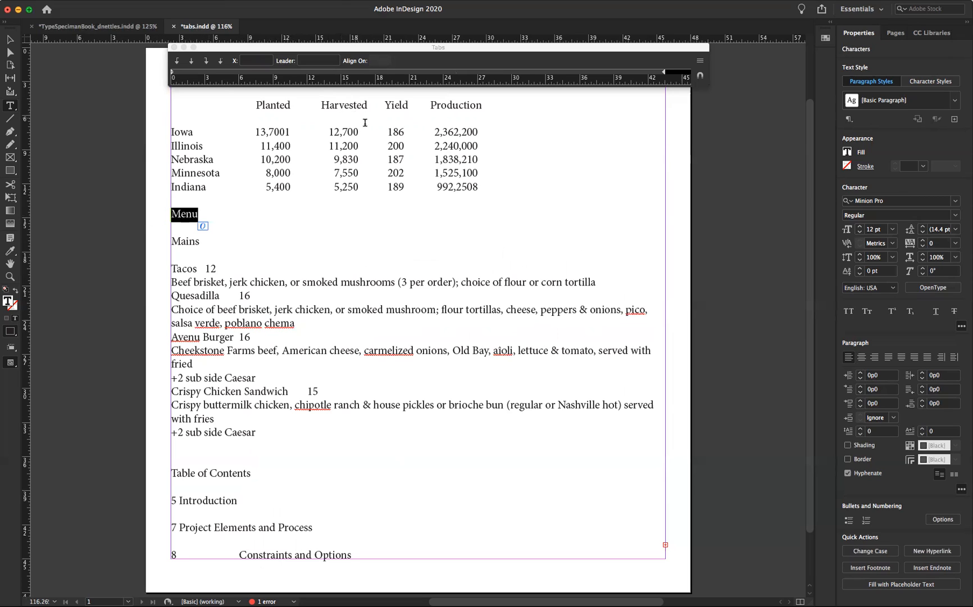
{"action": "left_click", "coordinate": [872, 229]}
{"action": "type", "text": "16"}
{"action": "key", "text": "Return"}
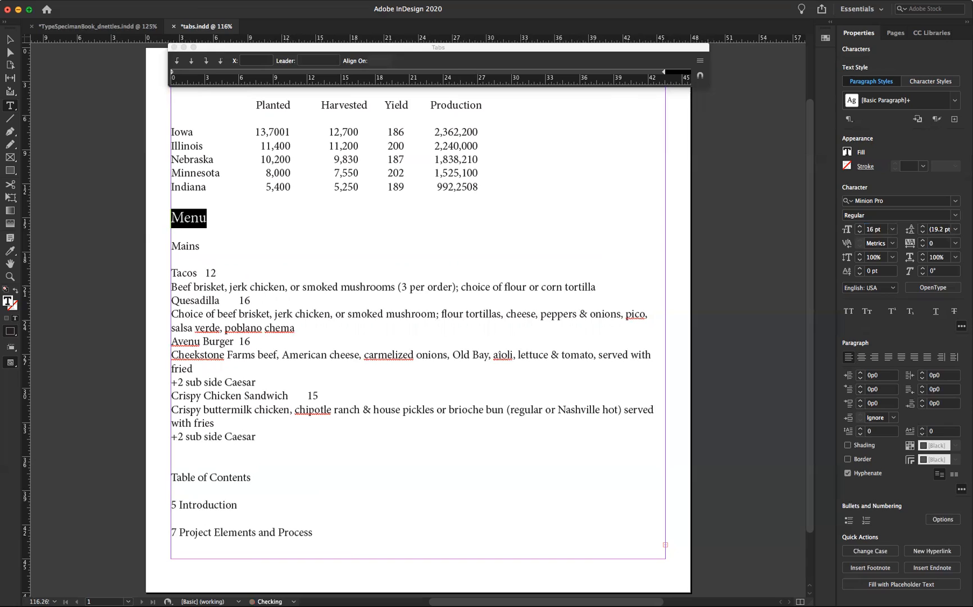
{"action": "left_click", "coordinate": [196, 245]}
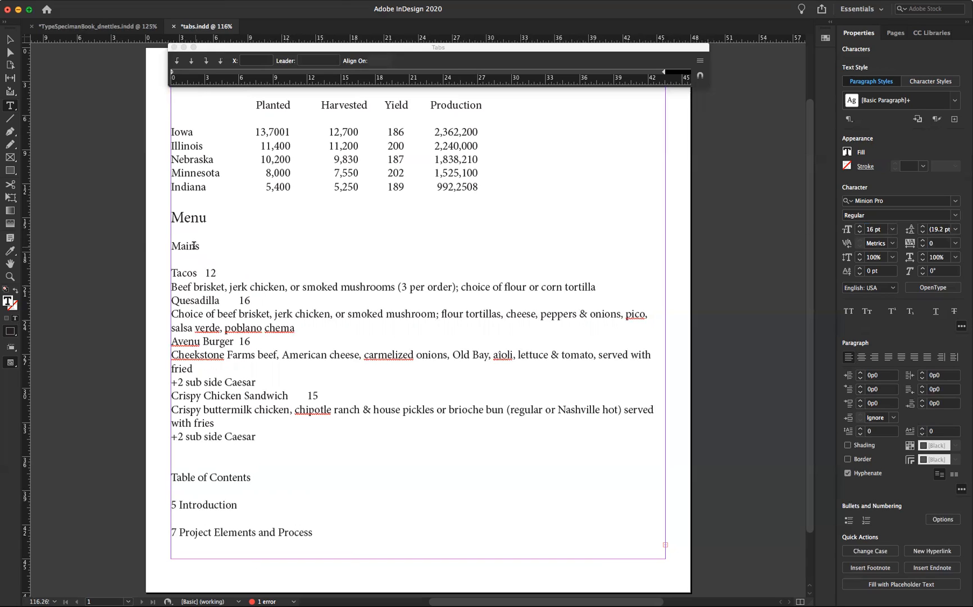
{"action": "double_click", "coordinate": [198, 246]}
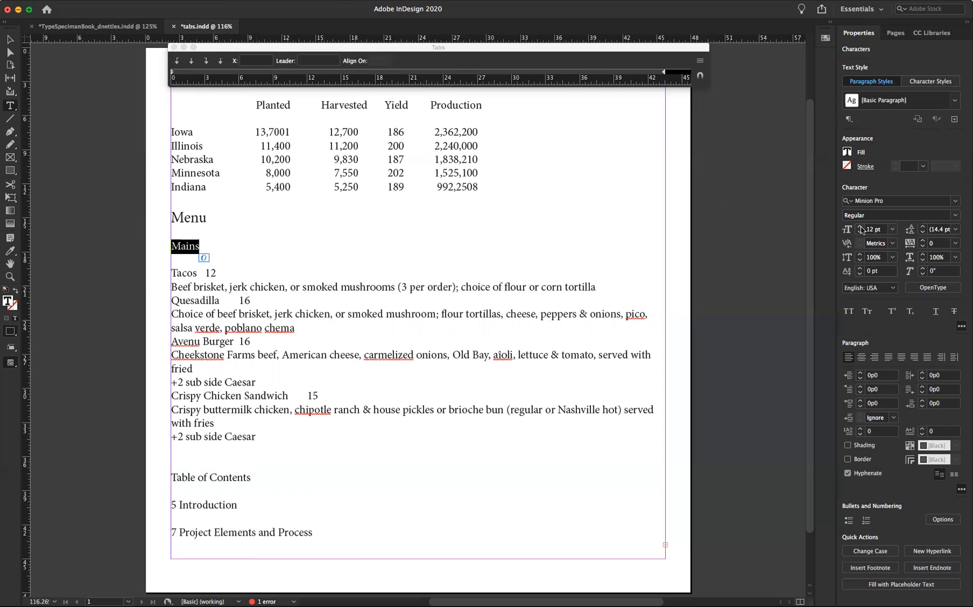
{"action": "left_click", "coordinate": [861, 226]}
{"action": "left_click", "coordinate": [860, 226]}
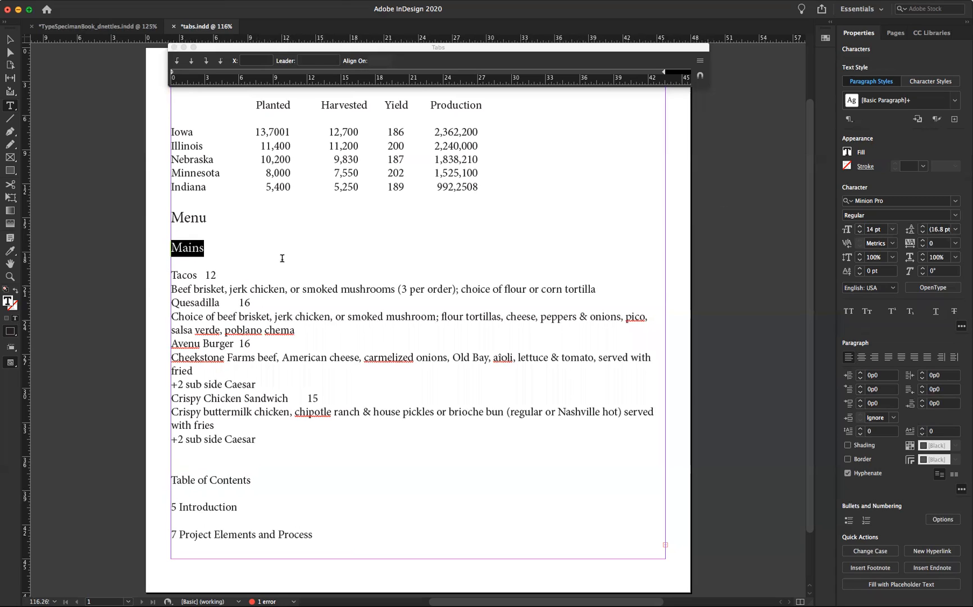
{"action": "left_click", "coordinate": [232, 268]}
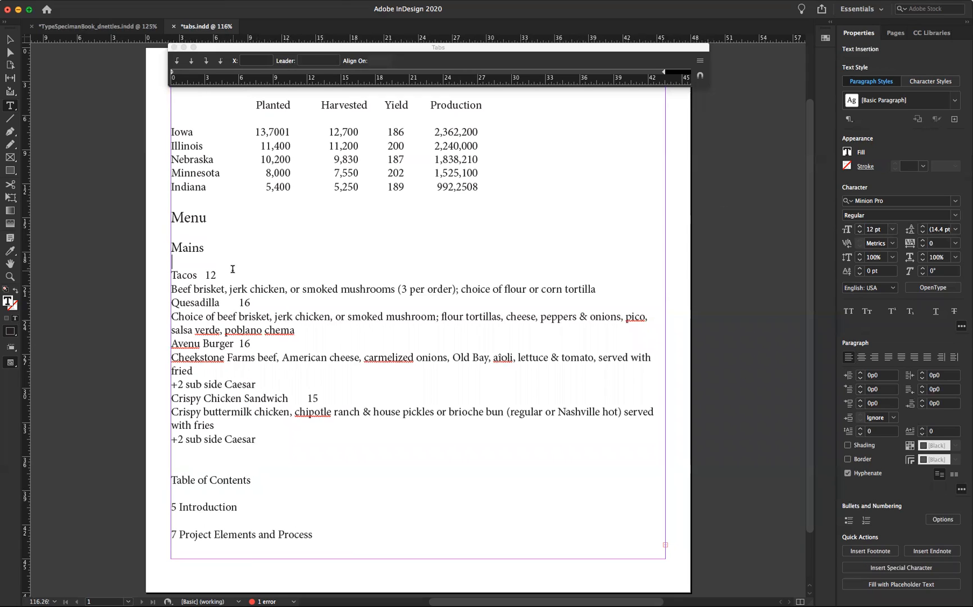
Step: Add a right-aligned tab stop at 43p5 with a dot leader to the Tacos line
{"action": "left_click", "coordinate": [200, 274]}
{"action": "left_click", "coordinate": [206, 62]}
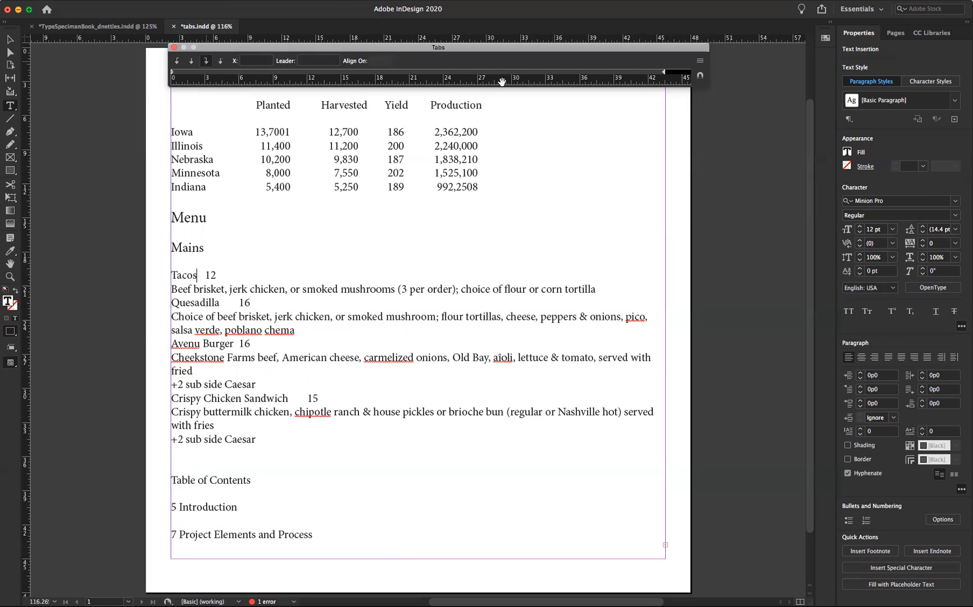
{"action": "left_click", "coordinate": [641, 74]}
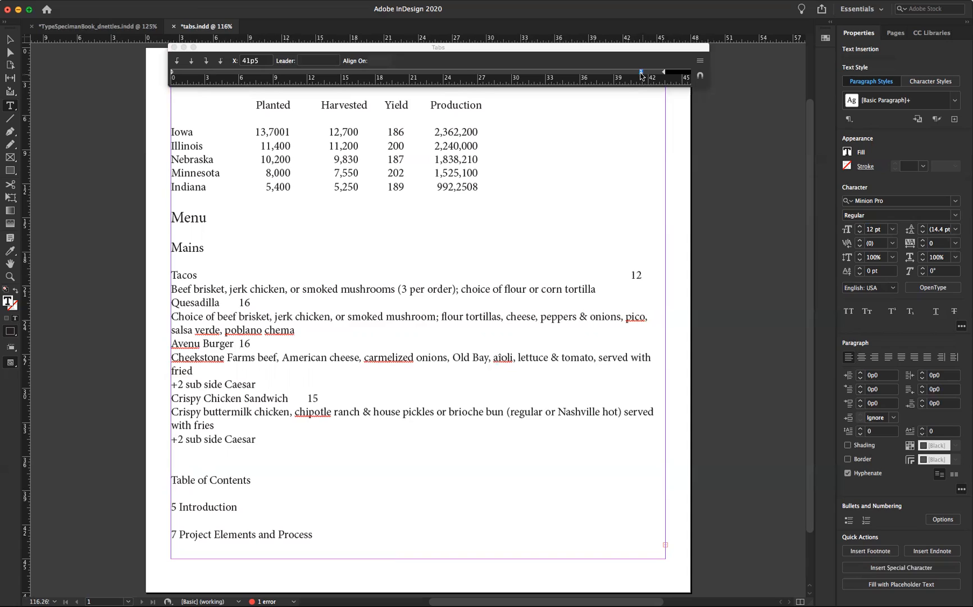
{"action": "left_click_drag", "start_coordinate": [644, 72], "coordinate": [664, 72]}
{"action": "left_click", "coordinate": [313, 62]}
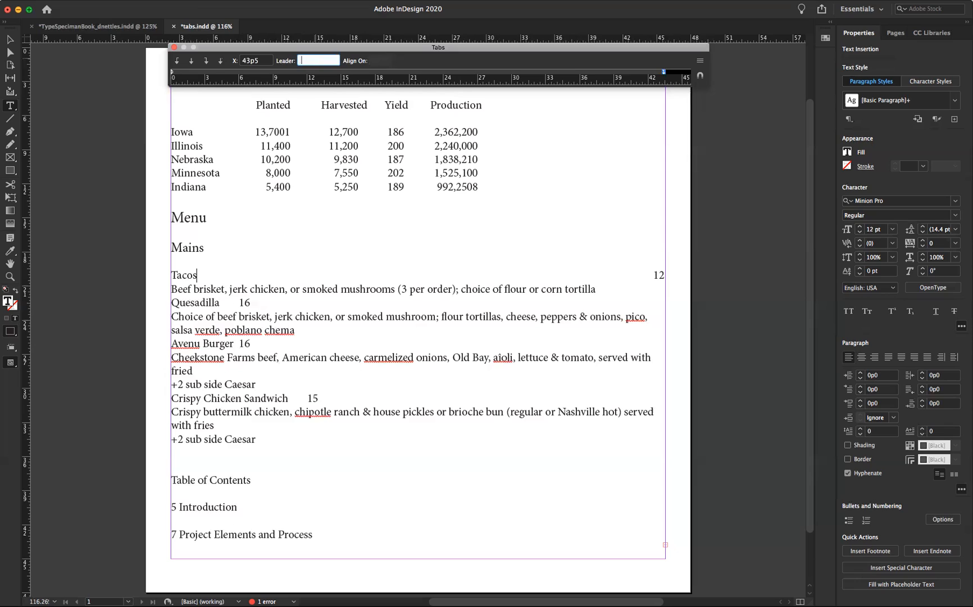
{"action": "type", "text": "."}
{"action": "key", "text": "Return"}
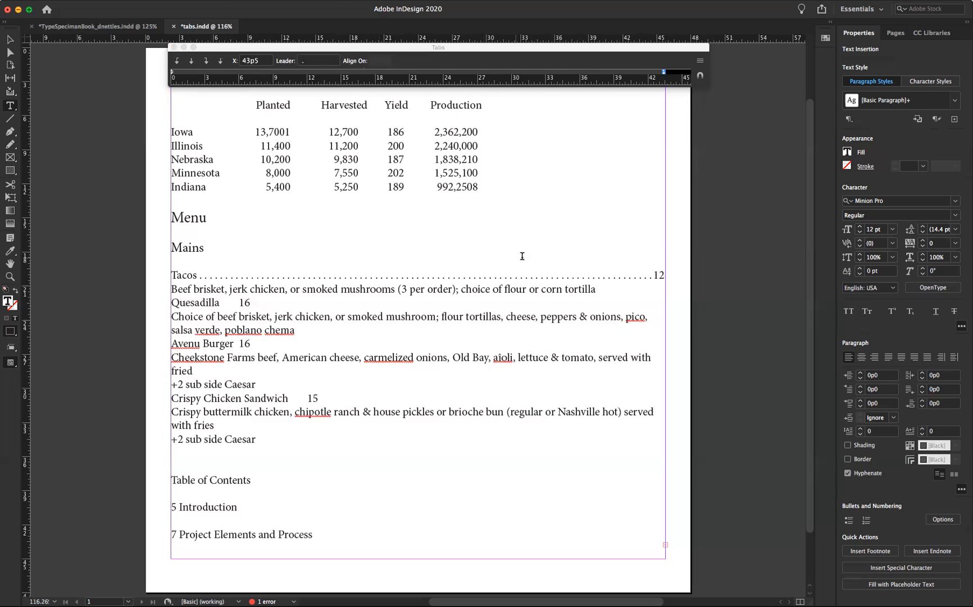
Step: Replace the dot leader on the Tacos line's tab stop with an underscore leader
{"action": "left_click", "coordinate": [310, 60]}
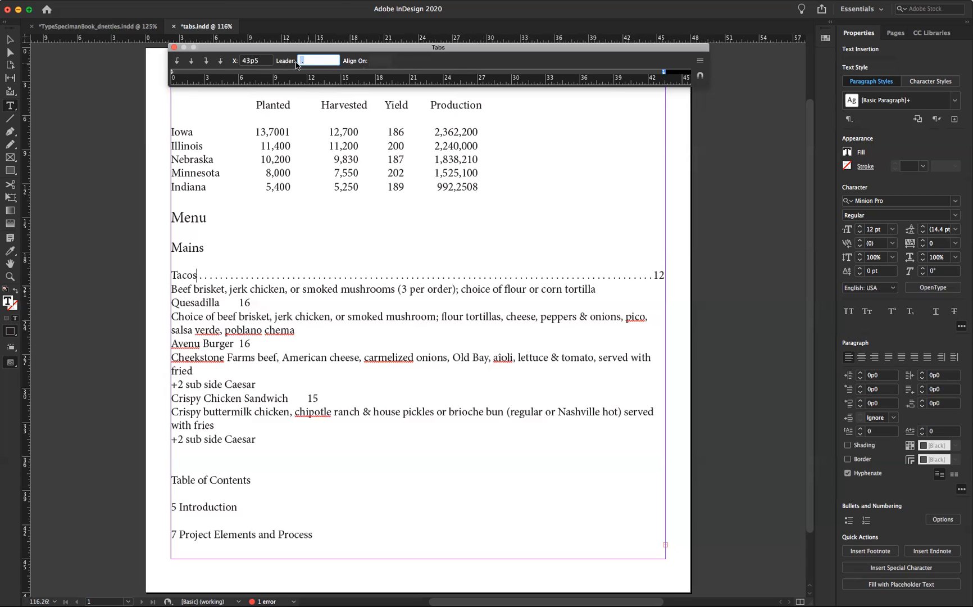
{"action": "key", "text": "BackSpace"}
{"action": "type", "text": "_"}
{"action": "key", "text": "Return"}
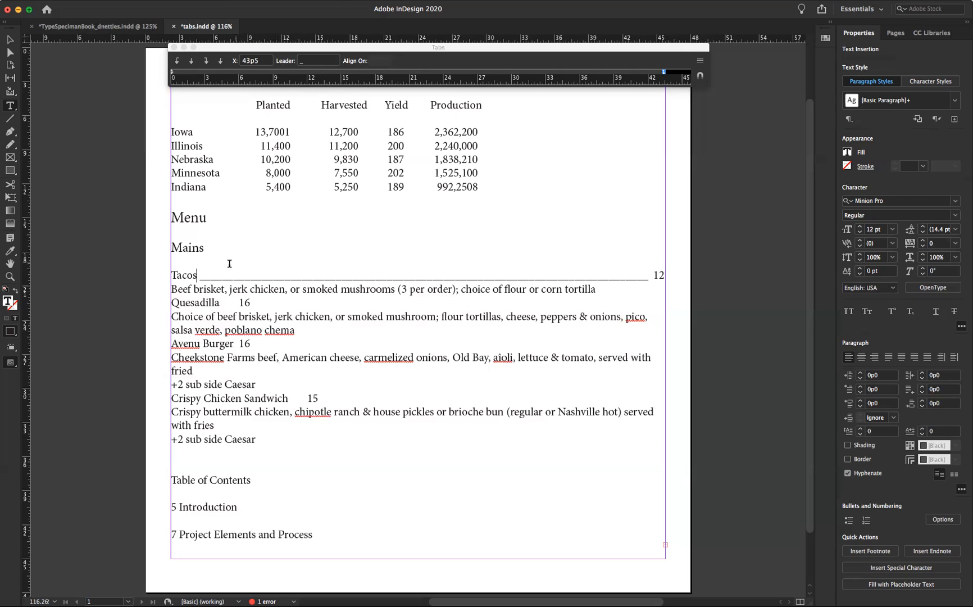
Step: Apply a 2 pt baseline shift to the underscore leader between Tacos and its price
{"action": "left_click_drag", "start_coordinate": [200, 279], "coordinate": [654, 275]}
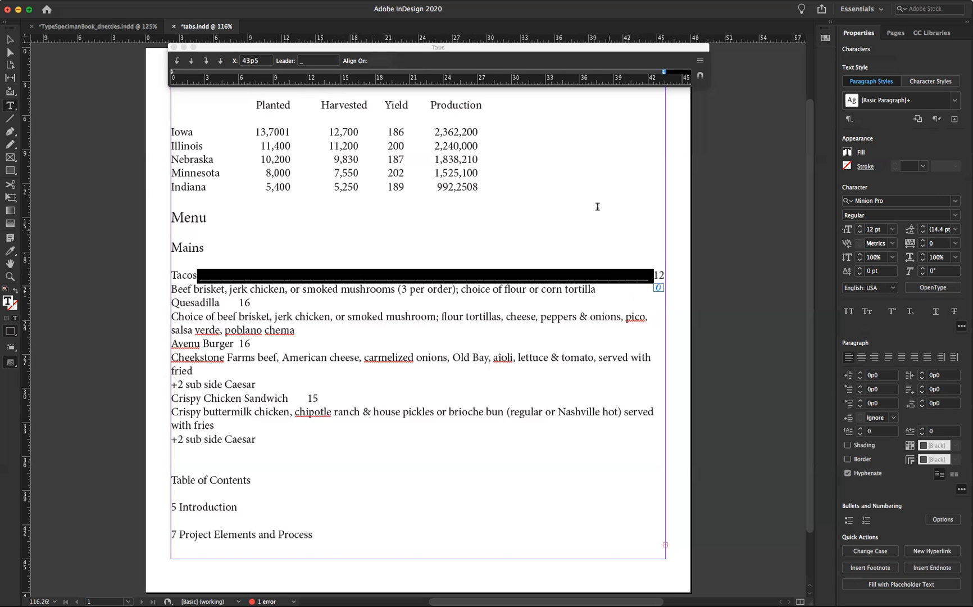
{"action": "left_click", "coordinate": [860, 268]}
{"action": "left_click", "coordinate": [859, 269]}
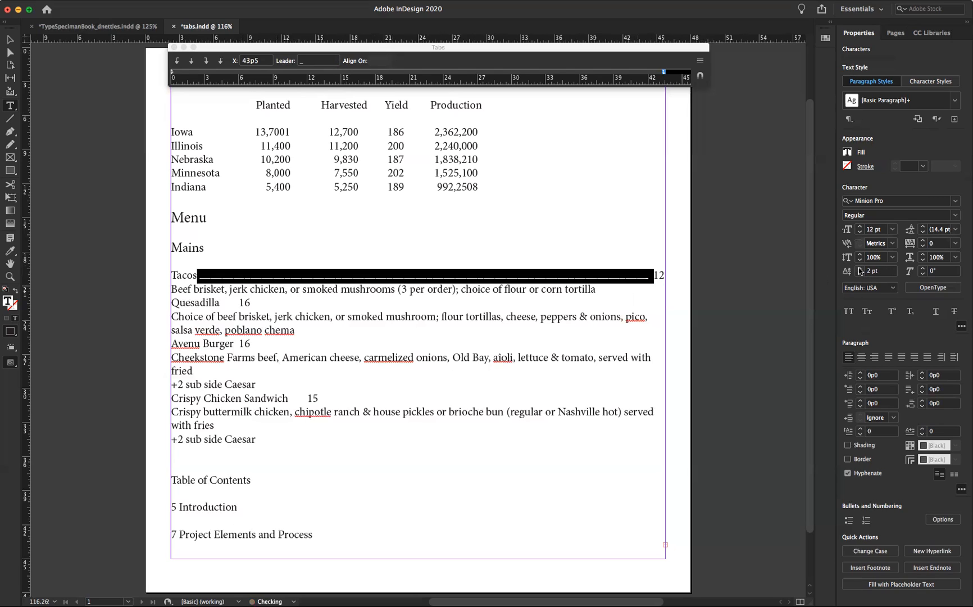
{"action": "left_click", "coordinate": [666, 265]}
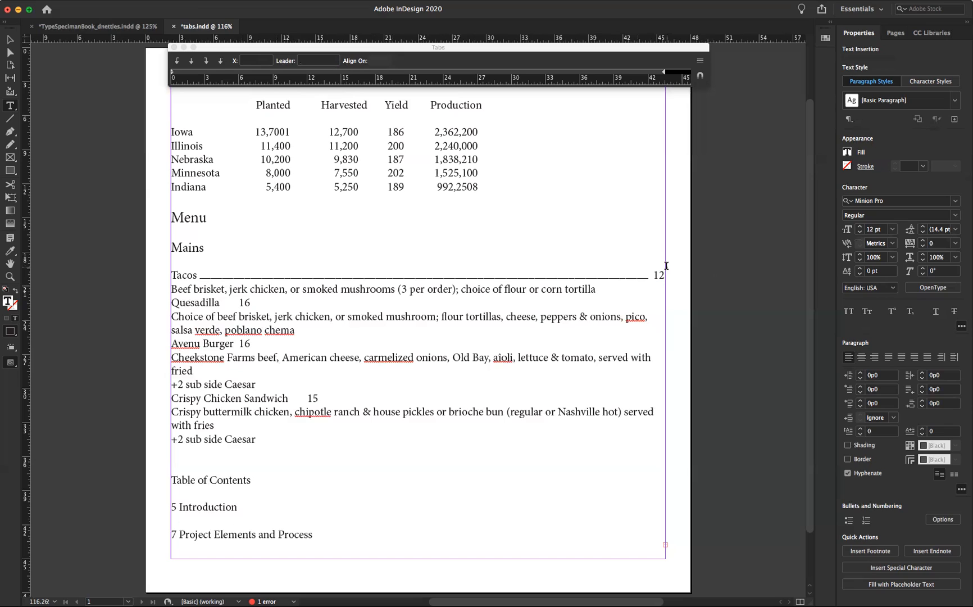
Step: Undo the baseline shift and the underscore leader on the Tacos line
{"action": "key", "text": "super+z"}
{"action": "key", "text": "super+z"}
{"action": "key", "text": "super+z"}
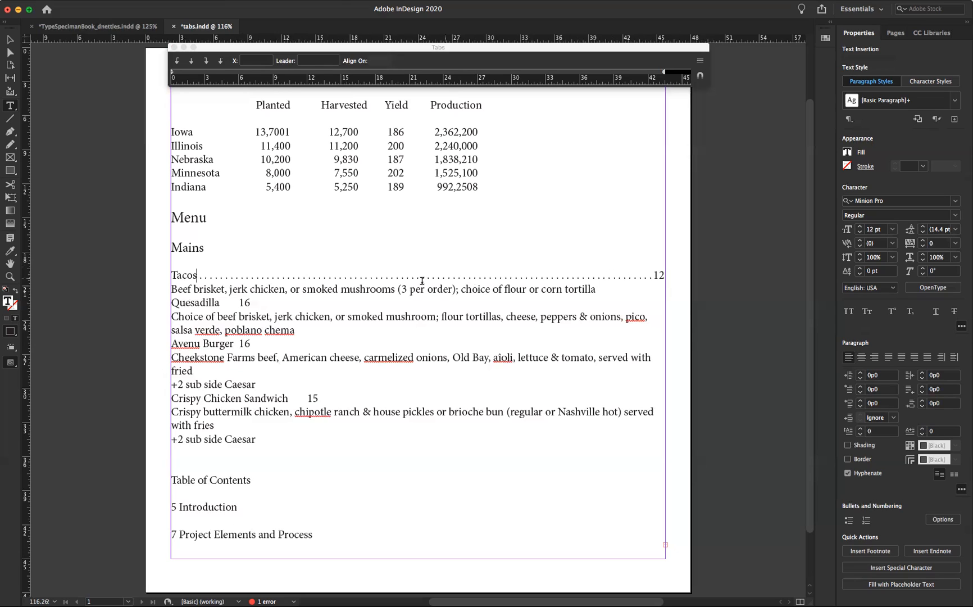
Step: Set the first-line indent of the Tacos description paragraph to 2p10
{"action": "left_click", "coordinate": [328, 288]}
{"action": "left_click", "coordinate": [860, 387]}
{"action": "left_click", "coordinate": [861, 387]}
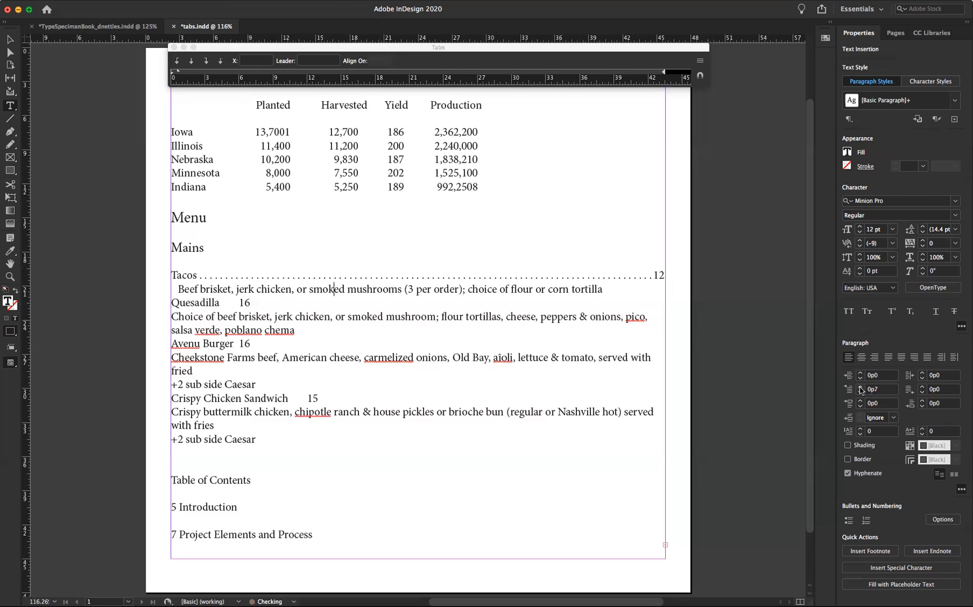
{"action": "left_click", "coordinate": [860, 386]}
{"action": "left_click", "coordinate": [860, 386]}
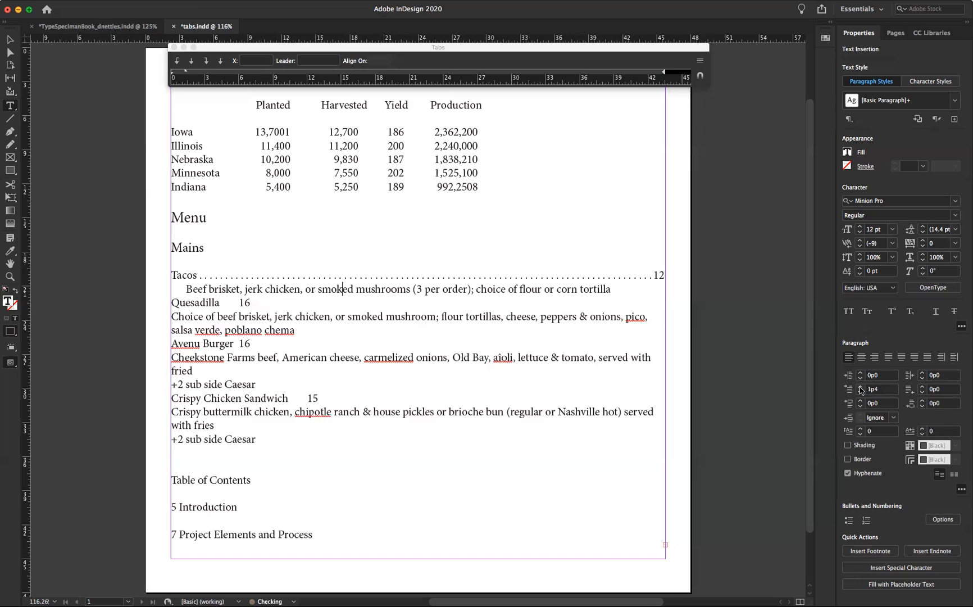
{"action": "left_click", "coordinate": [860, 386]}
{"action": "left_click", "coordinate": [860, 386]}
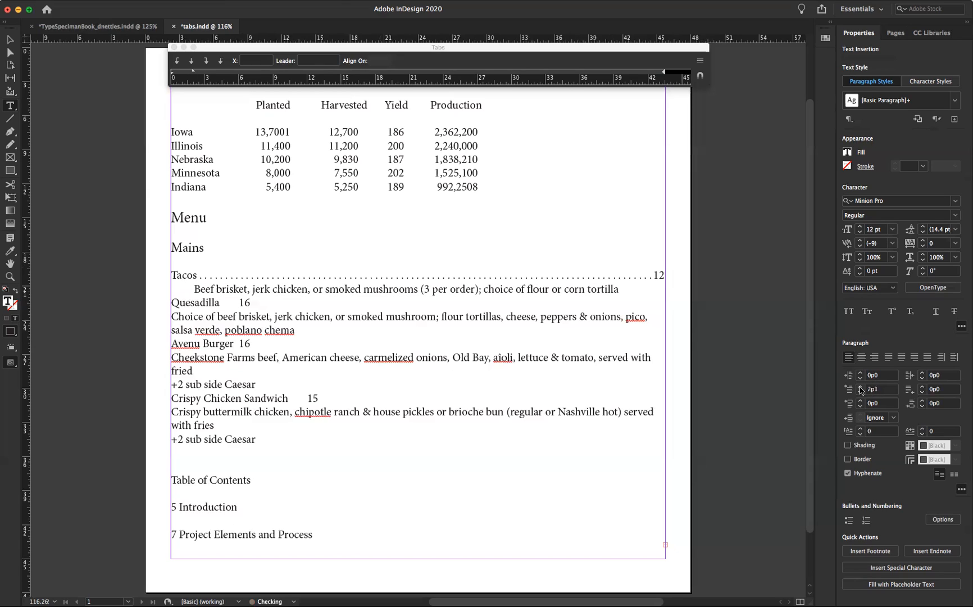
{"action": "left_click", "coordinate": [860, 386]}
{"action": "left_click", "coordinate": [860, 386]}
{"action": "left_click", "coordinate": [860, 386]}
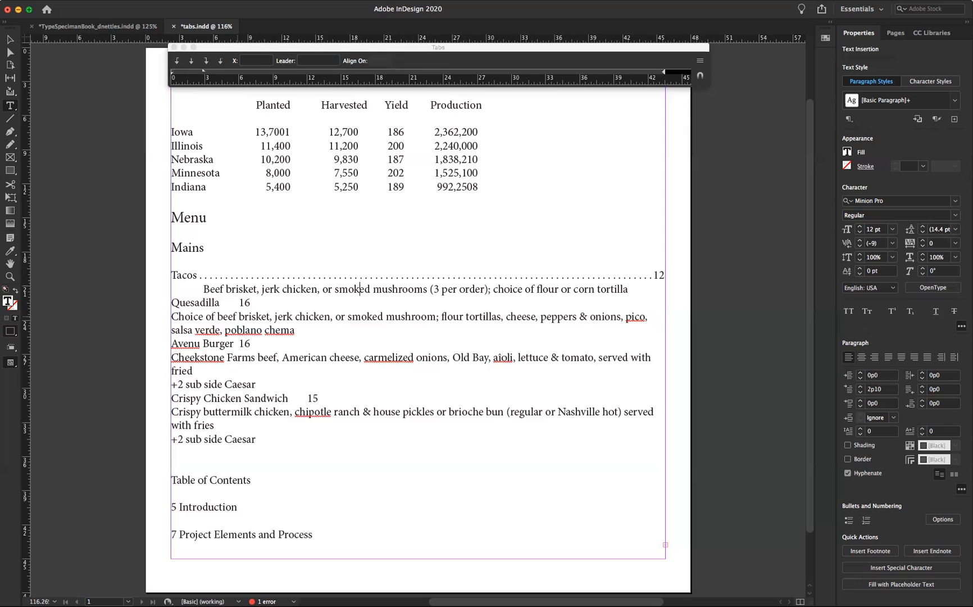
Step: Set the space after the Tacos description paragraph to 0p6
{"action": "left_click", "coordinate": [922, 401]}
{"action": "left_click", "coordinate": [922, 400]}
{"action": "left_click", "coordinate": [922, 400]}
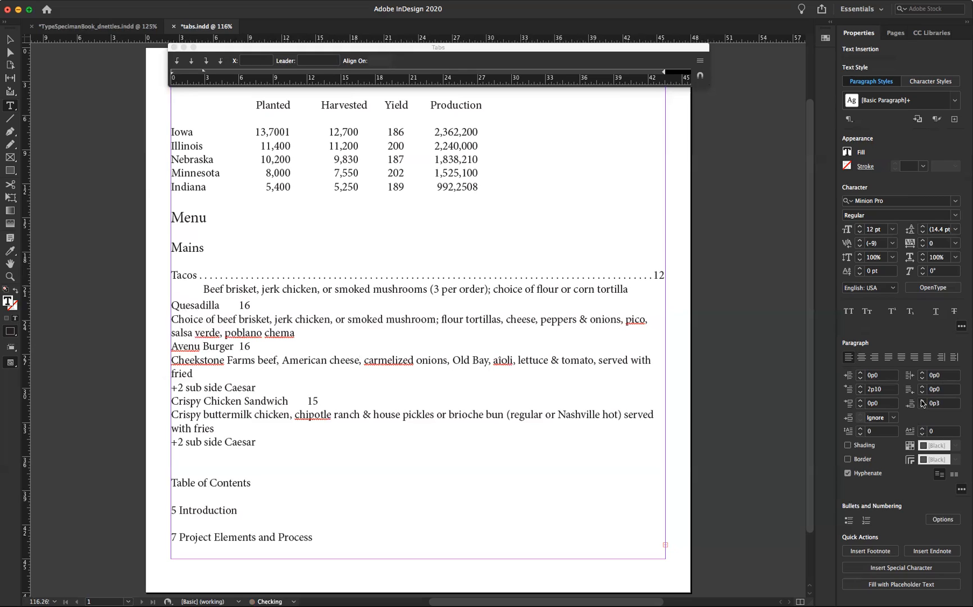
{"action": "left_click", "coordinate": [921, 400]}
{"action": "left_click", "coordinate": [922, 401]}
{"action": "left_click", "coordinate": [922, 401]}
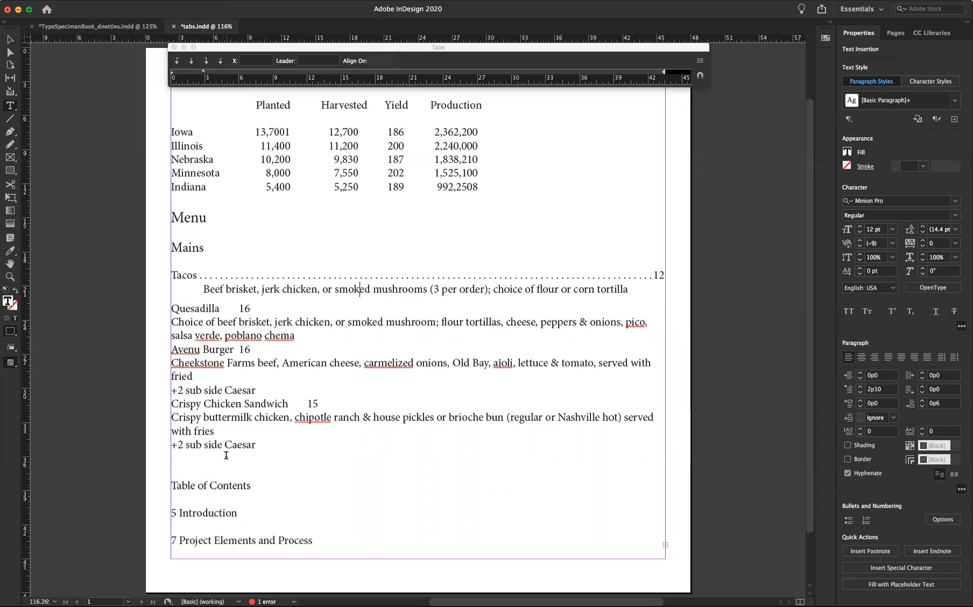
Step: Create a paragraph style named Item from the Tacos line and apply it to the Quesadilla line
{"action": "left_click", "coordinate": [277, 274]}
{"action": "left_click", "coordinate": [276, 0]}
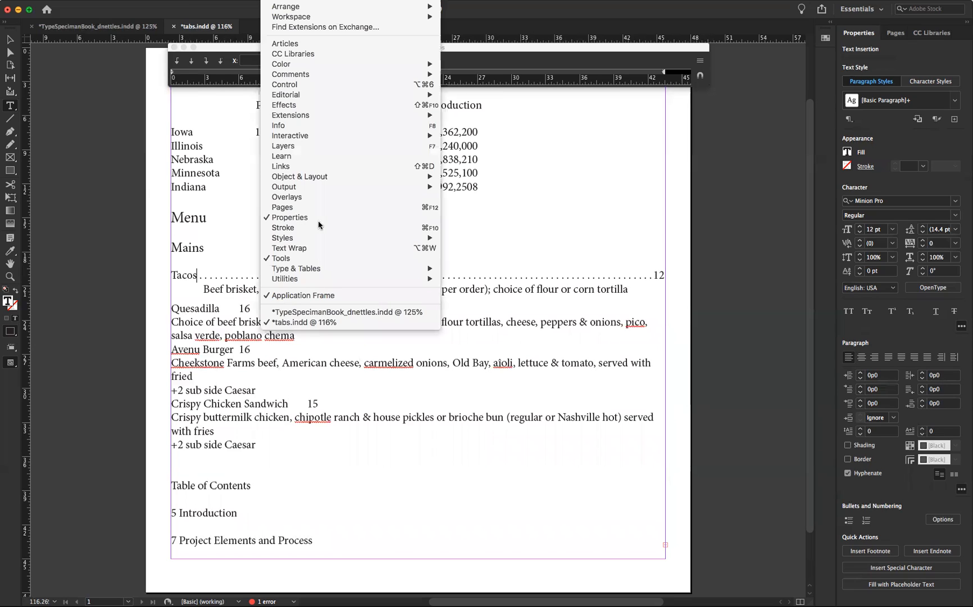
{"action": "mouse_move", "coordinate": [354, 237]}
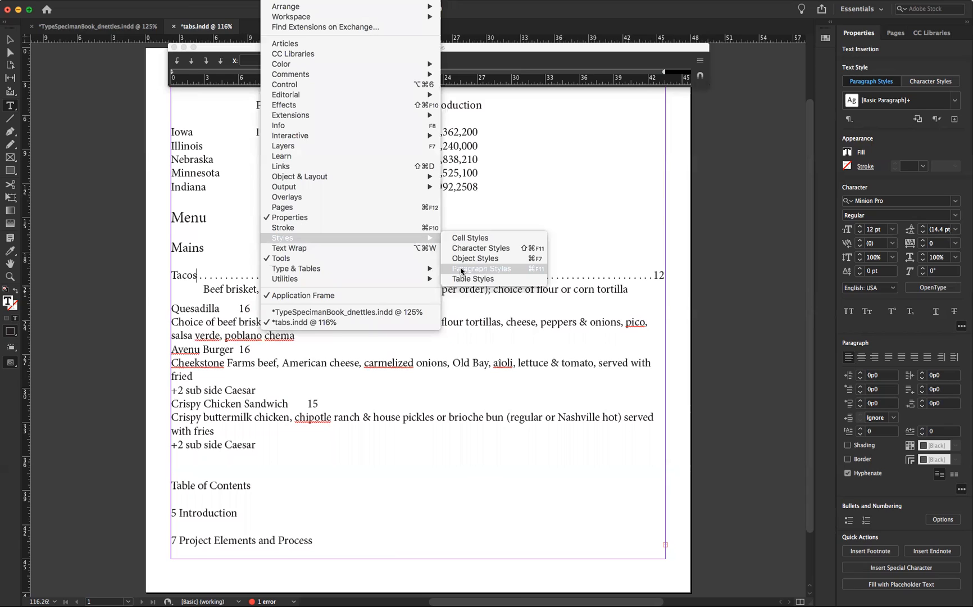
{"action": "left_click", "coordinate": [461, 269]}
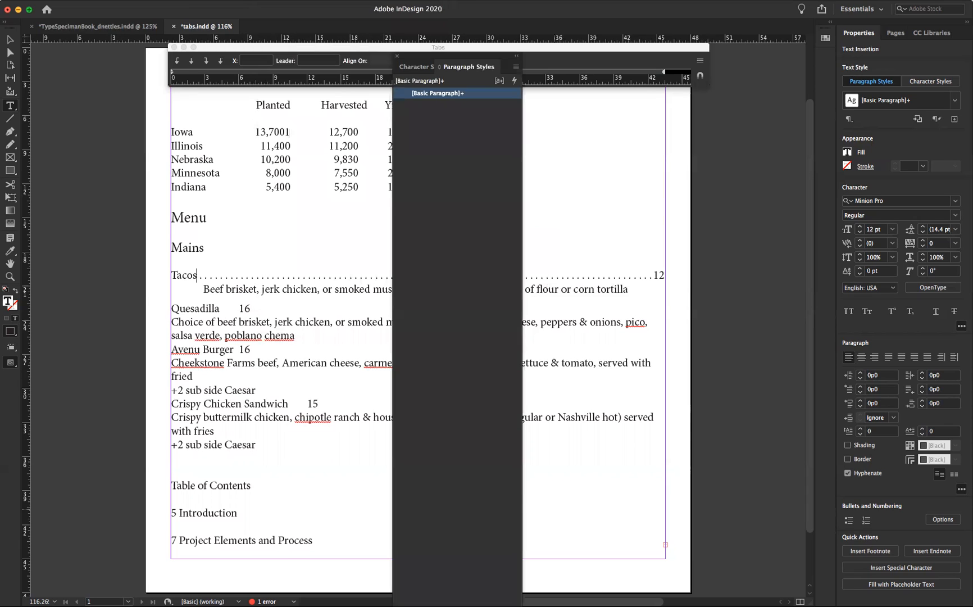
{"action": "left_click_drag", "start_coordinate": [575, 491], "coordinate": [571, 257]}
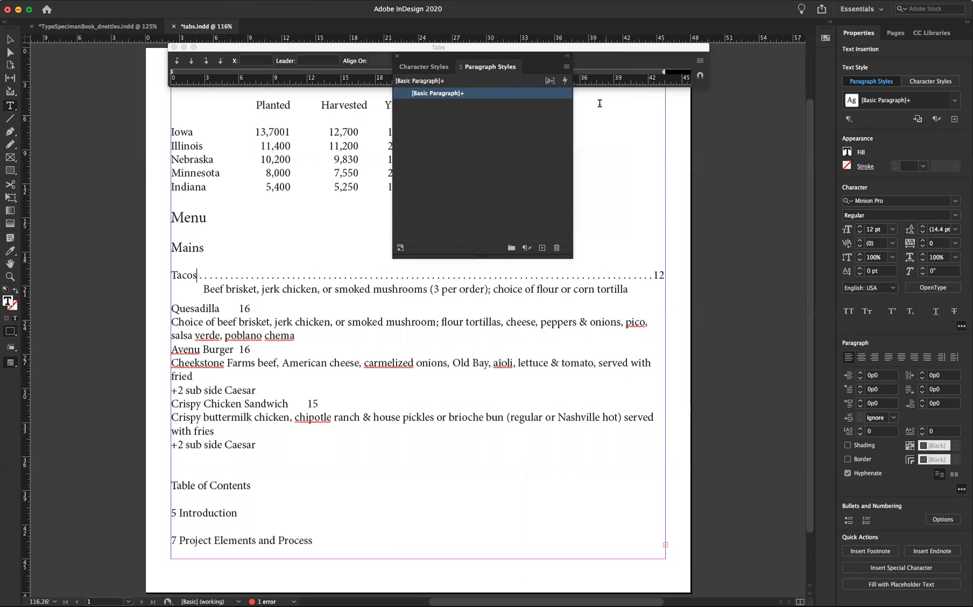
{"action": "left_click", "coordinate": [566, 68]}
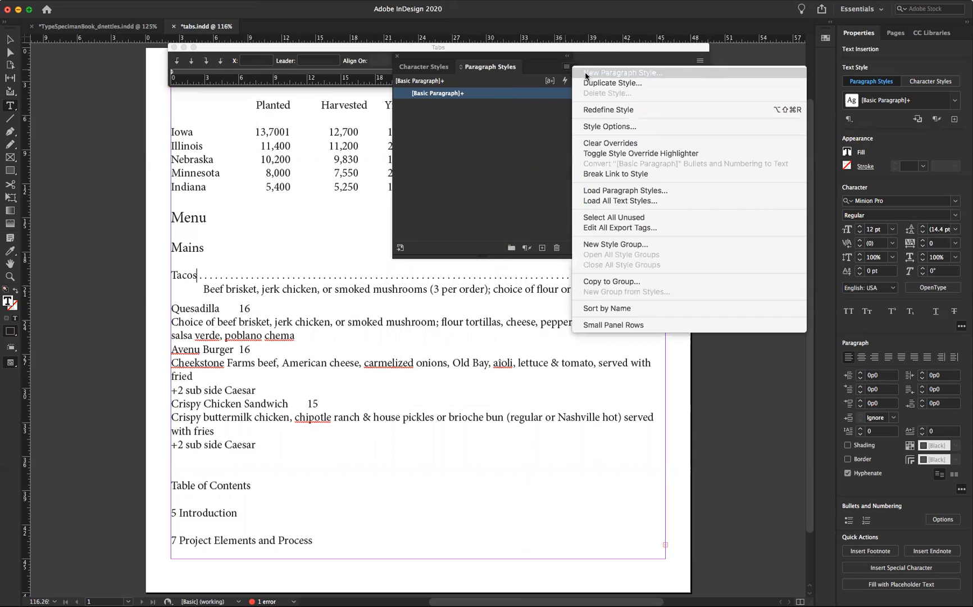
{"action": "key", "text": "Escape"}
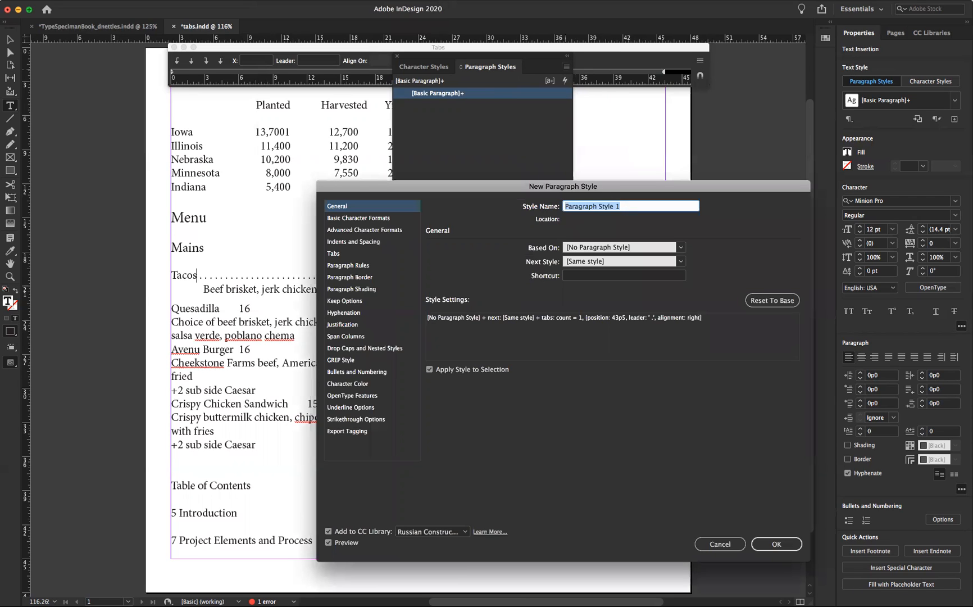
{"action": "key", "text": "BackSpace"}
{"action": "type", "text": "Item"}
{"action": "left_click", "coordinate": [774, 545]}
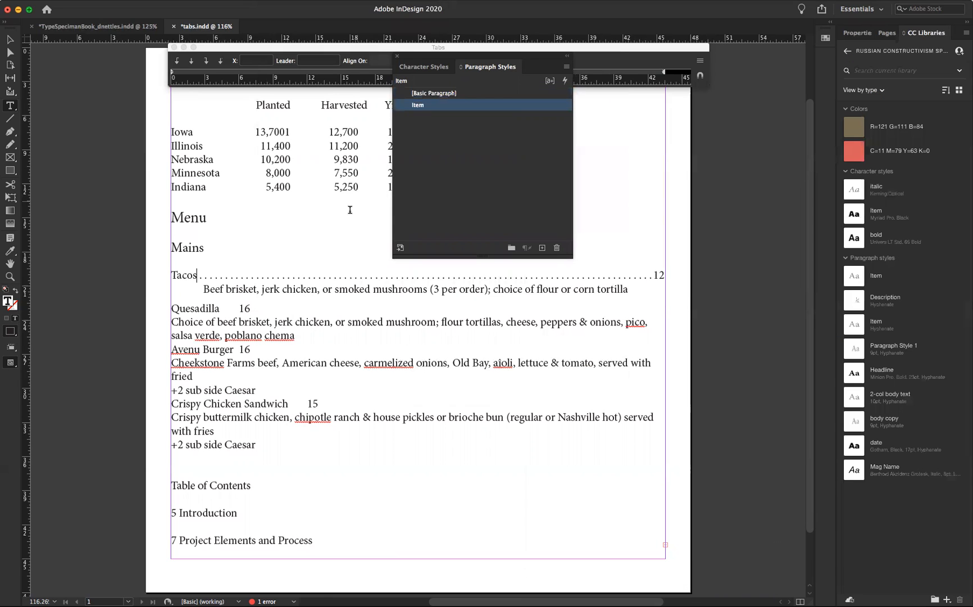
{"action": "left_click", "coordinate": [202, 308]}
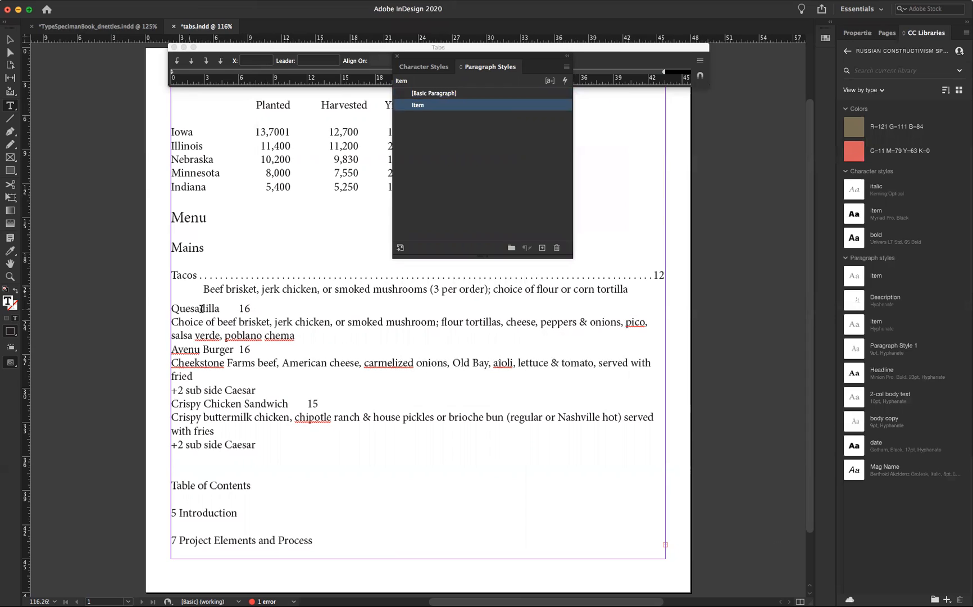
{"action": "left_click", "coordinate": [416, 106]}
Step: Create a paragraph style named Description from the formatted Tacos description paragraph
{"action": "left_click", "coordinate": [253, 288]}
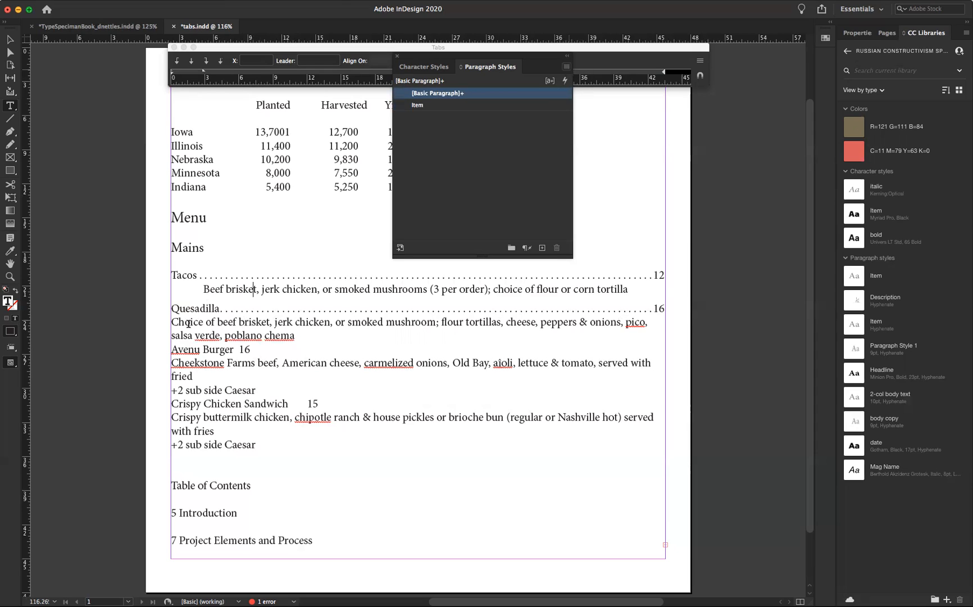
{"action": "left_click", "coordinate": [566, 66]}
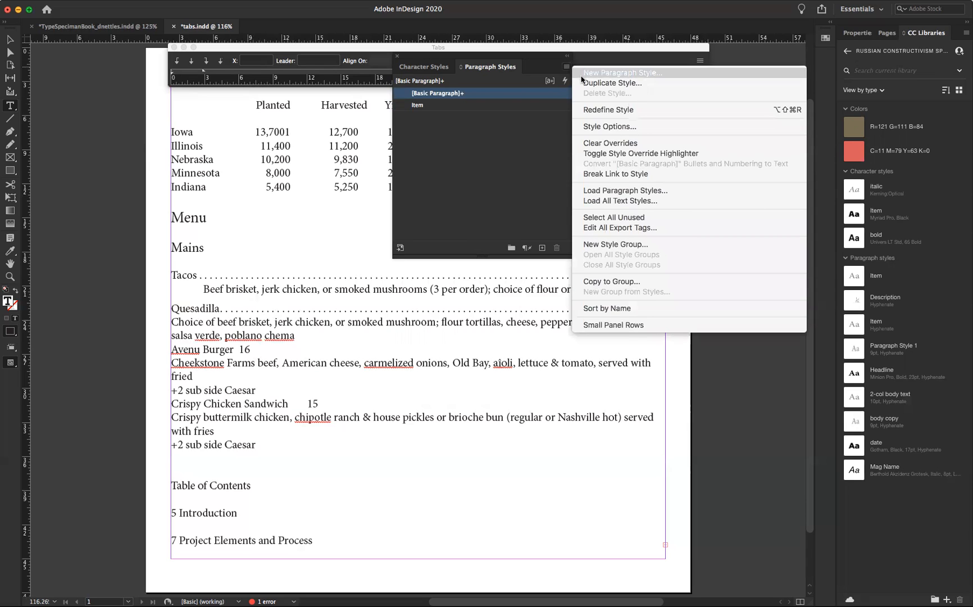
{"action": "left_click", "coordinate": [582, 78]}
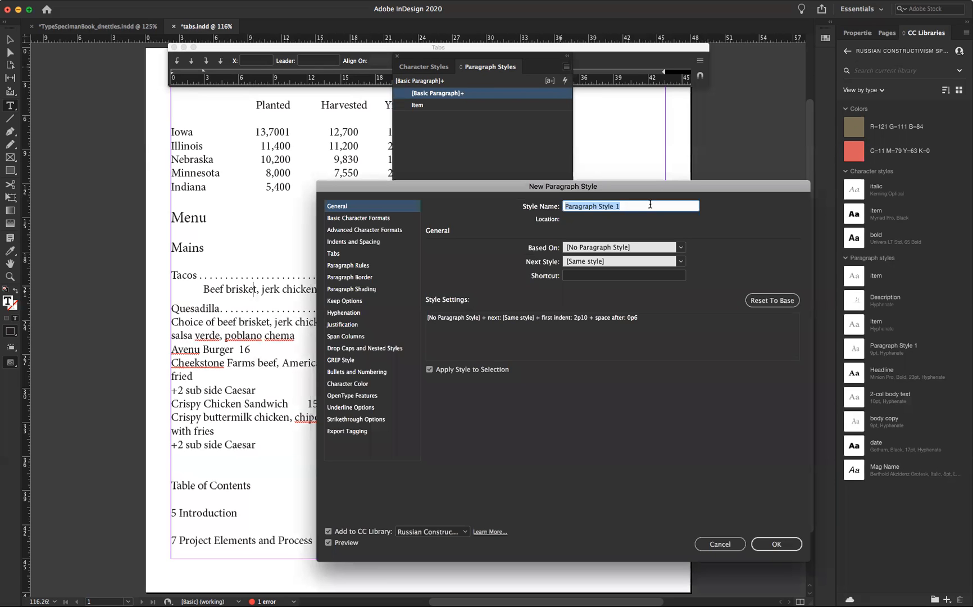
{"action": "type", "text": "Description"}
{"action": "left_click", "coordinate": [776, 544]}
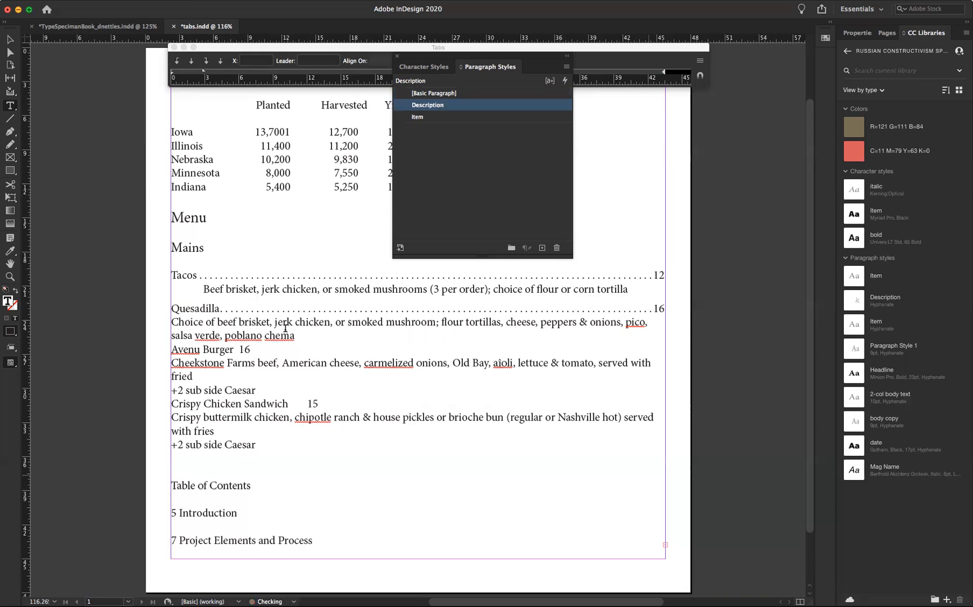
Step: Apply the Description paragraph style to the Quesadilla description paragraph
{"action": "left_click", "coordinate": [270, 321]}
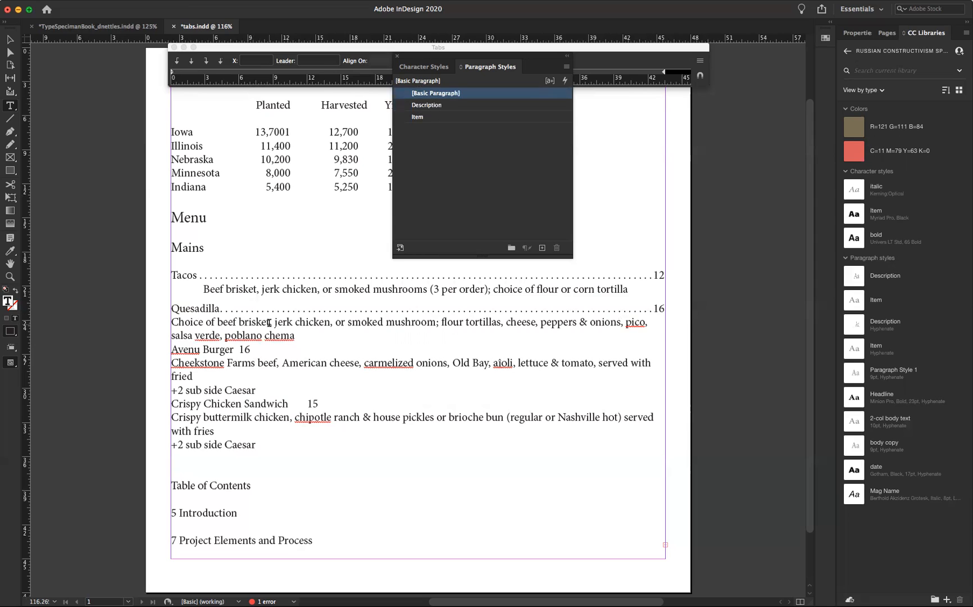
{"action": "left_click", "coordinate": [428, 109]}
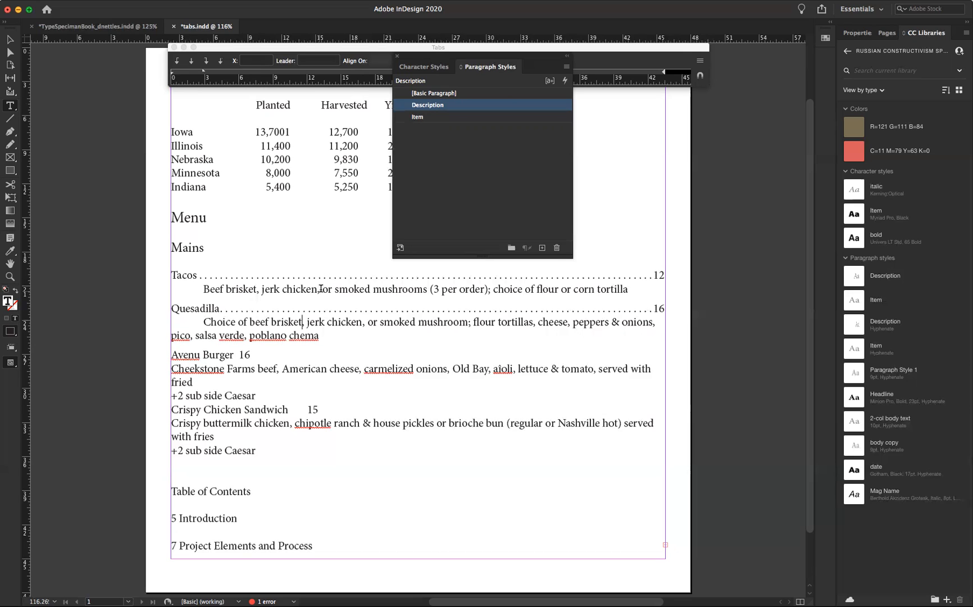
Step: Set the Tacos description paragraph's first-line indent to 0 and its left indent to 2p10
{"action": "left_click", "coordinate": [859, 34]}
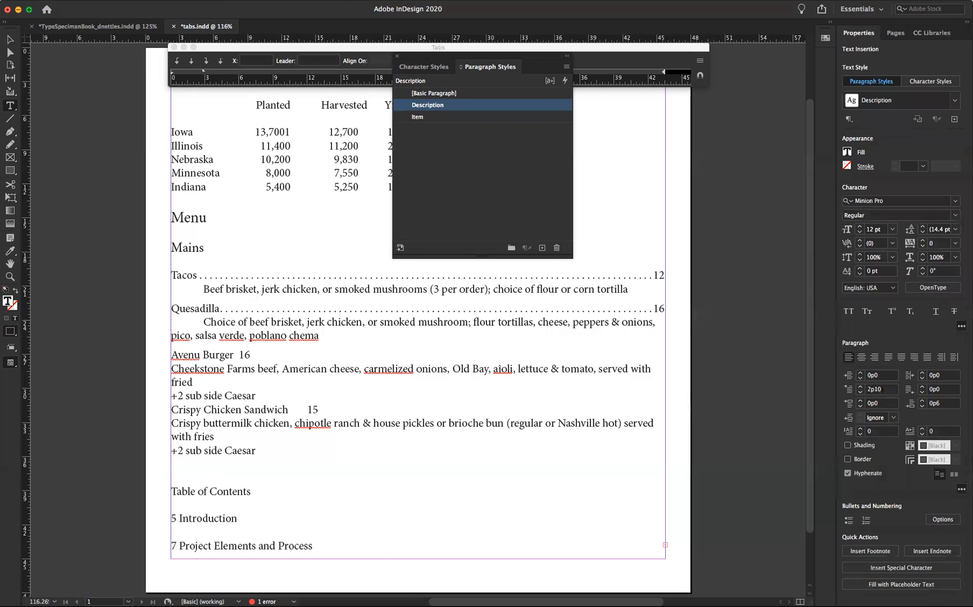
{"action": "left_click", "coordinate": [864, 390]}
{"action": "key", "text": "BackSpace"}
{"action": "type", "text": "0"}
{"action": "left_click", "coordinate": [865, 378]}
{"action": "type", "text": "2p10"}
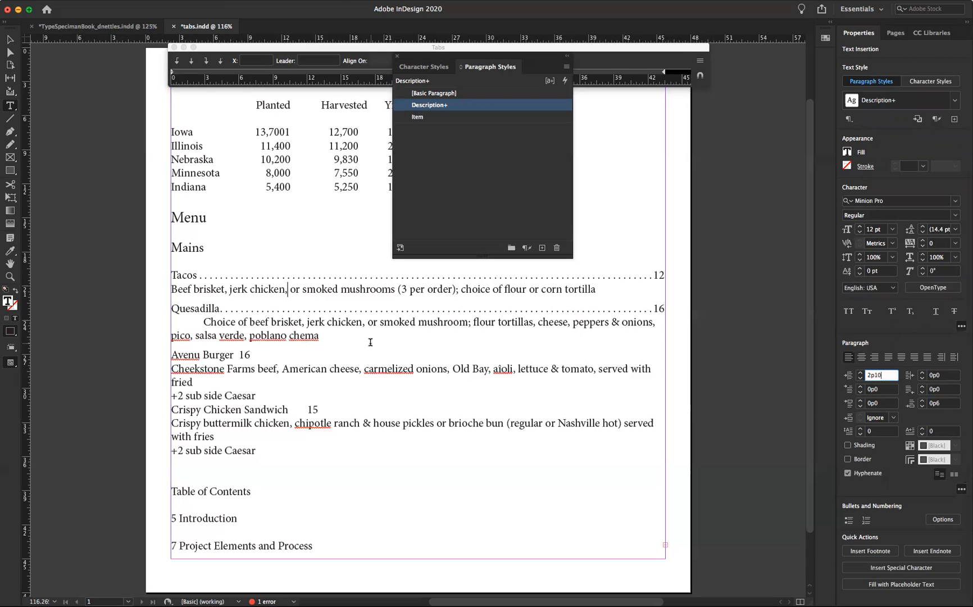
{"action": "key", "text": "Return"}
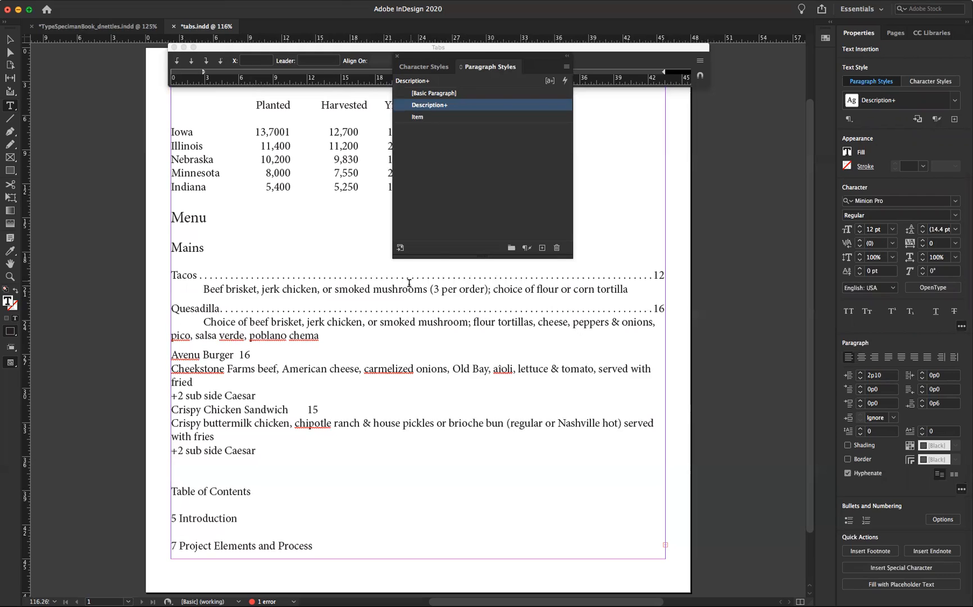
Step: Redefine the Description paragraph style from the adjusted Tacos description paragraph
{"action": "mouse_move", "coordinate": [456, 110]}
{"action": "left_click", "coordinate": [566, 68]}
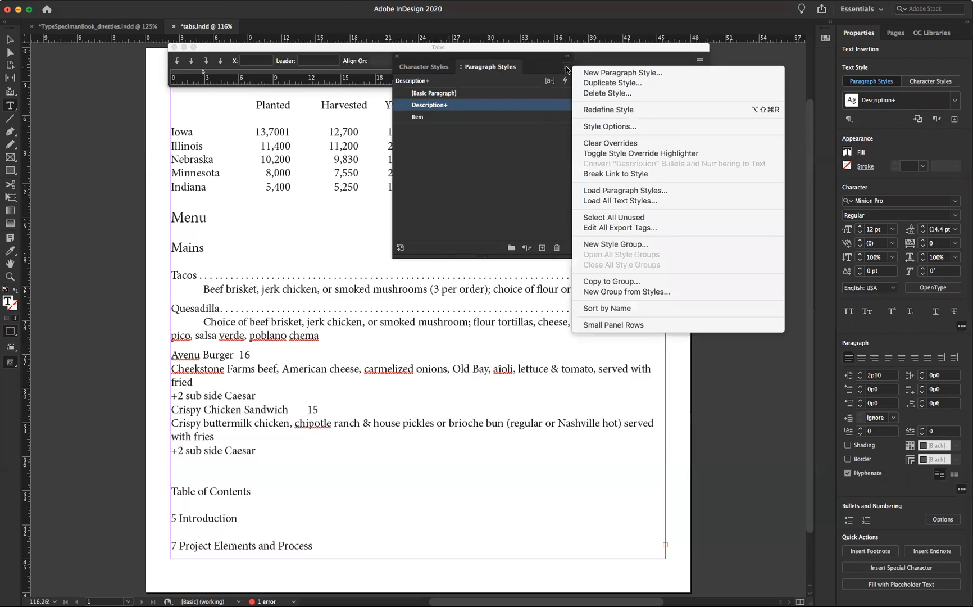
{"action": "left_click", "coordinate": [592, 110]}
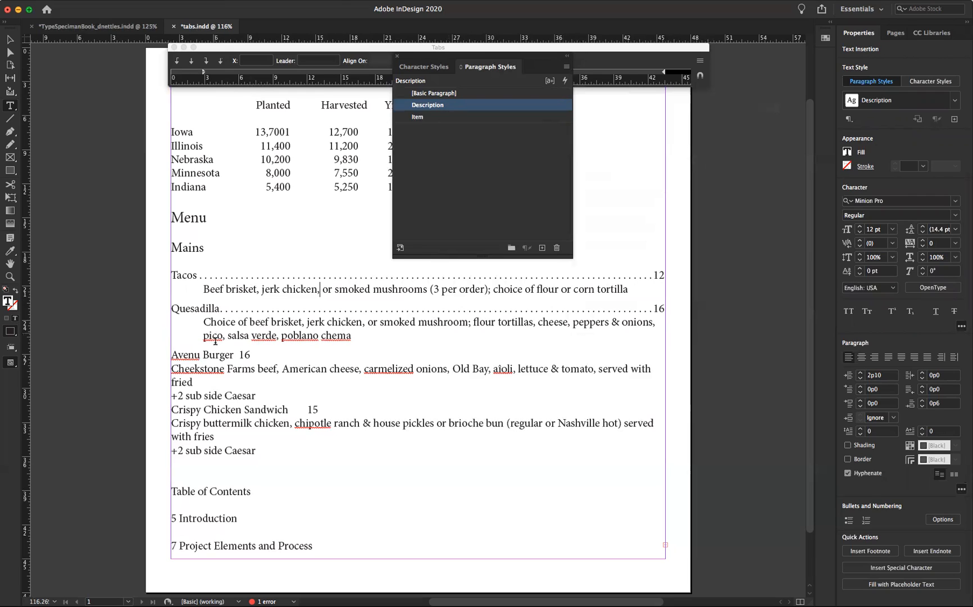
Step: Correct "Avenu" to "Avenue" in the burger's name and apply the Item paragraph style to that line
{"action": "left_click", "coordinate": [200, 355]}
{"action": "type", "text": "e"}
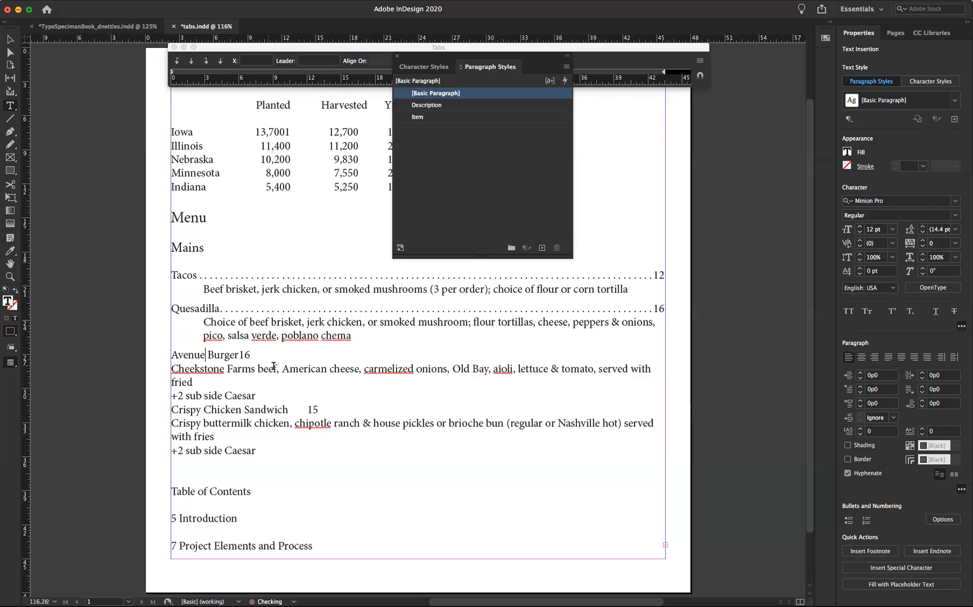
{"action": "left_click", "coordinate": [239, 354]}
{"action": "left_click", "coordinate": [417, 117]}
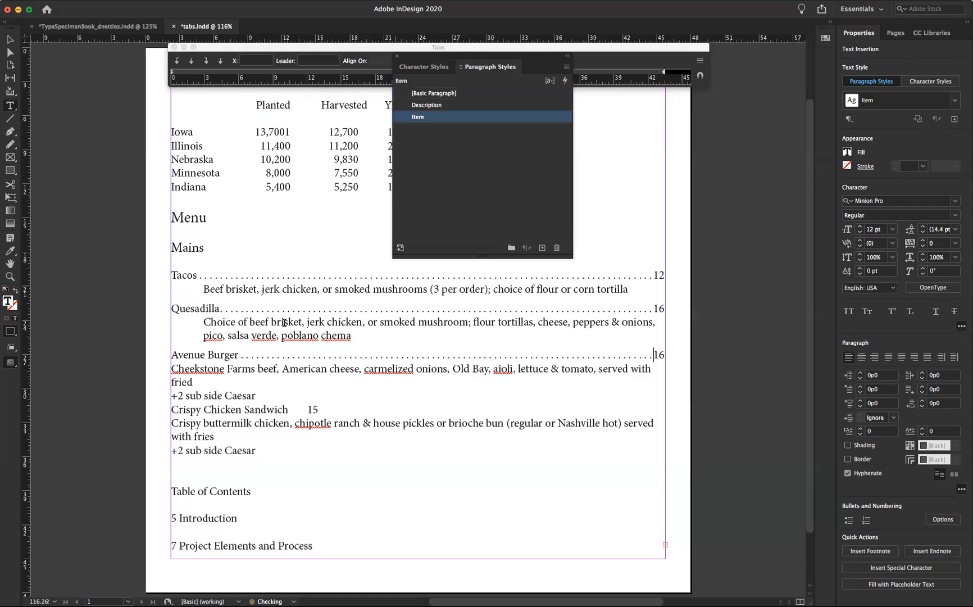
Step: Apply the Description style to the Avenue Burger description and merge "+2 sub side Caesar" into it after a forced line break
{"action": "left_click", "coordinate": [234, 370]}
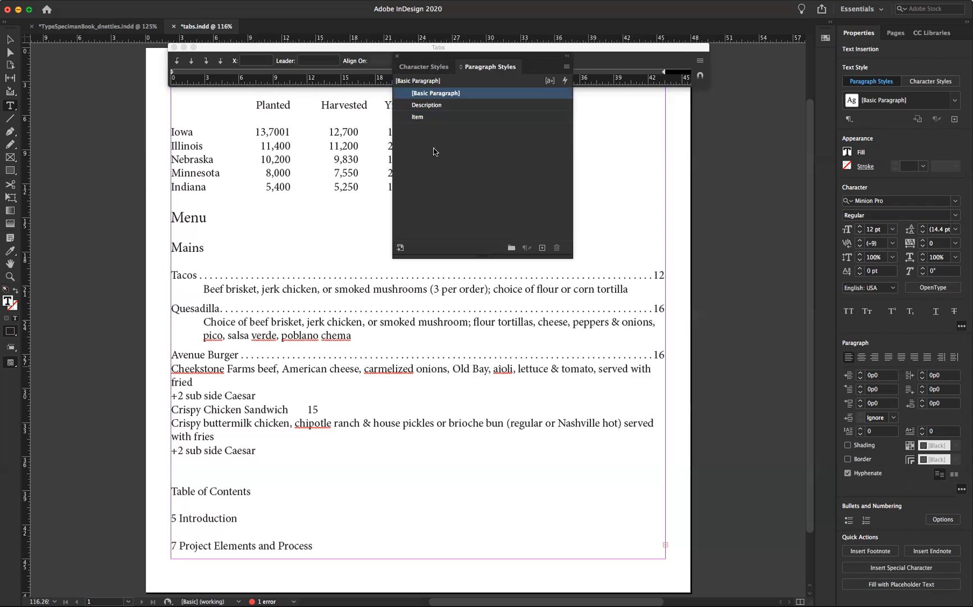
{"action": "left_click", "coordinate": [425, 108]}
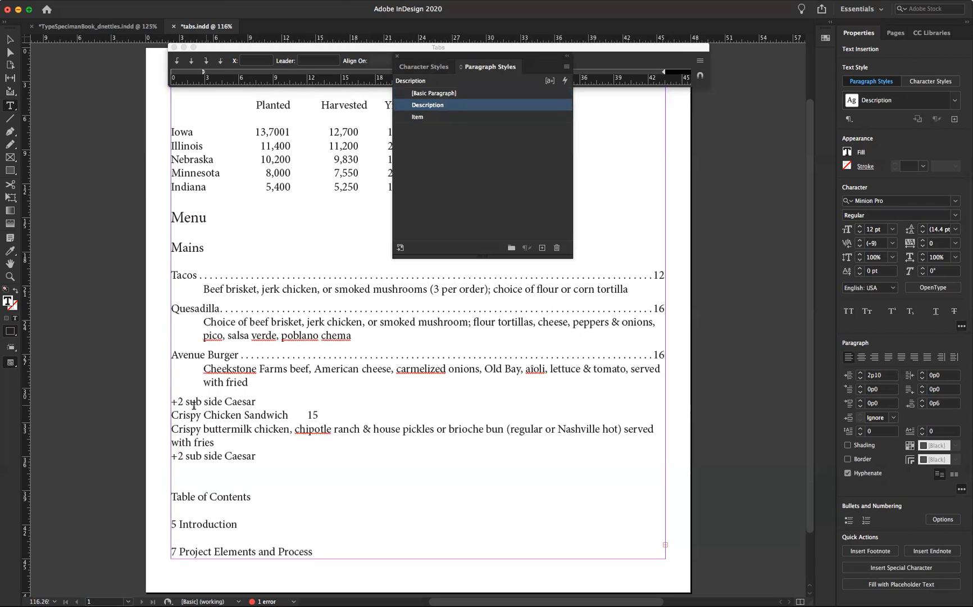
{"action": "left_click", "coordinate": [262, 380]}
{"action": "key", "text": "Delete"}
{"action": "key", "text": "shift+Return"}
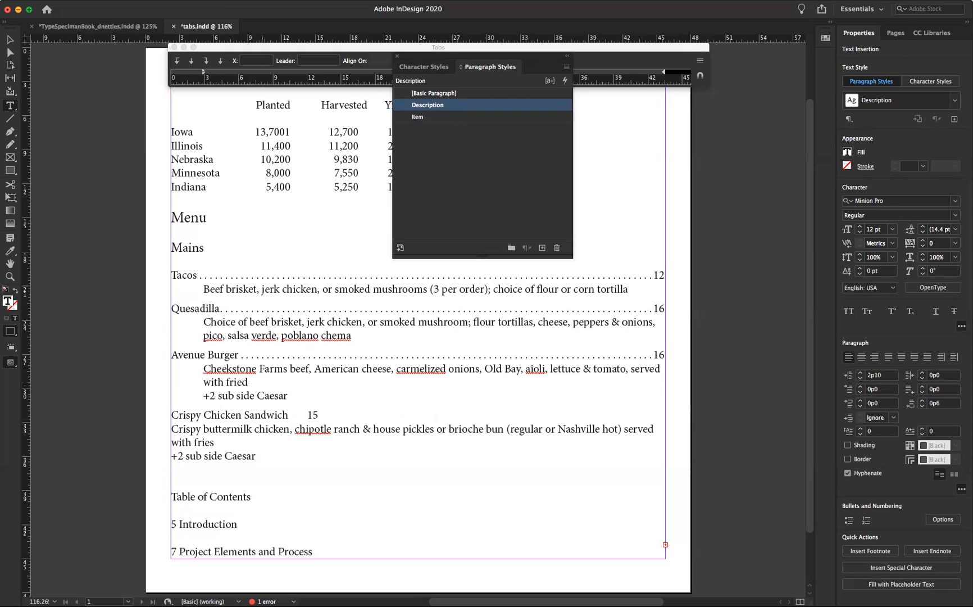
Step: Apply the Item style to the Crispy Chicken Sandwich line and the Description style to the paragraph below it
{"action": "left_click", "coordinate": [227, 414]}
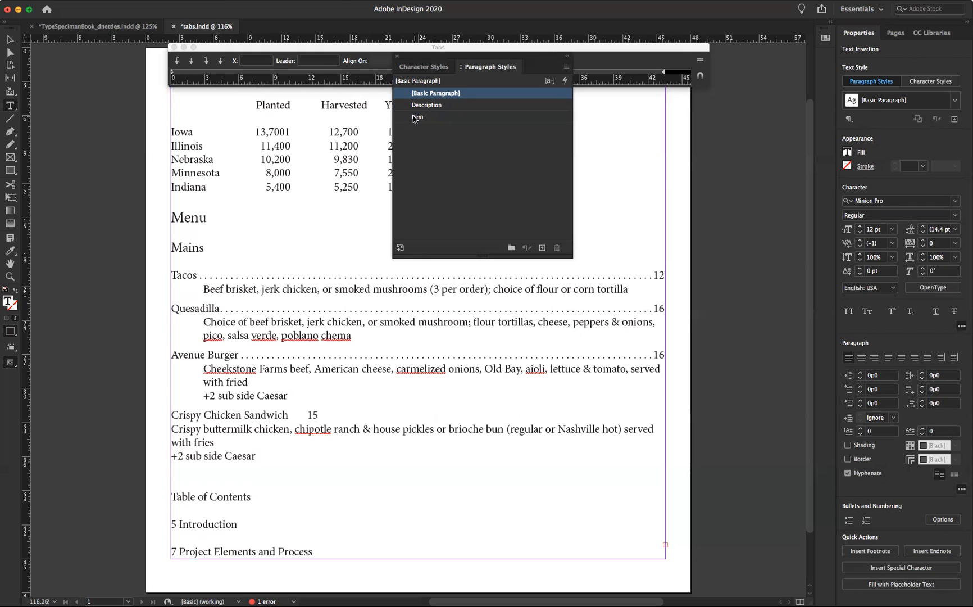
{"action": "left_click", "coordinate": [416, 117]}
{"action": "left_click", "coordinate": [269, 426]}
{"action": "left_click", "coordinate": [425, 105]}
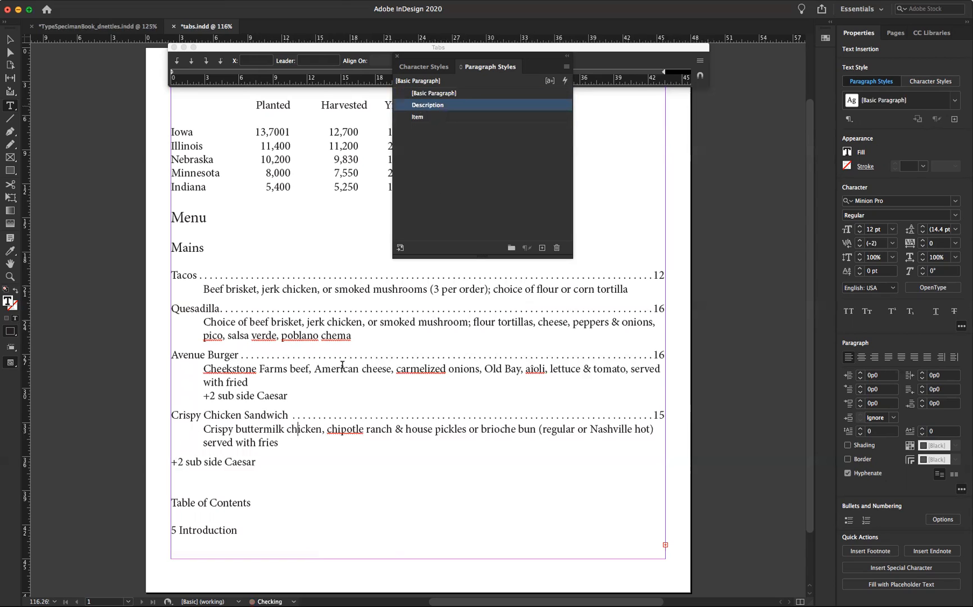
Step: Merge "+2 sub side Caesar" into the Crispy Chicken Sandwich description, separated by a forced line break
{"action": "left_click", "coordinate": [296, 446]}
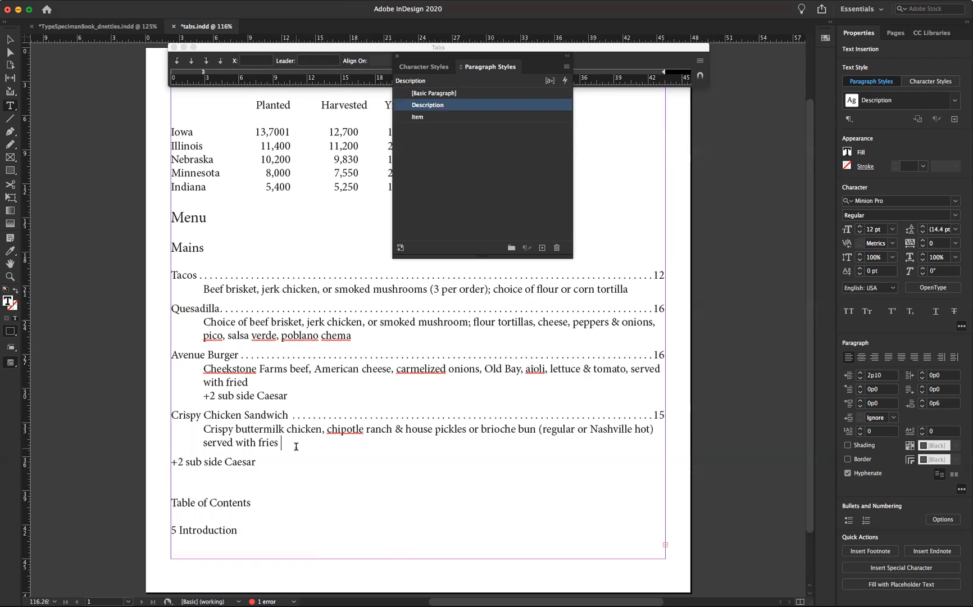
{"action": "key", "text": "Delete"}
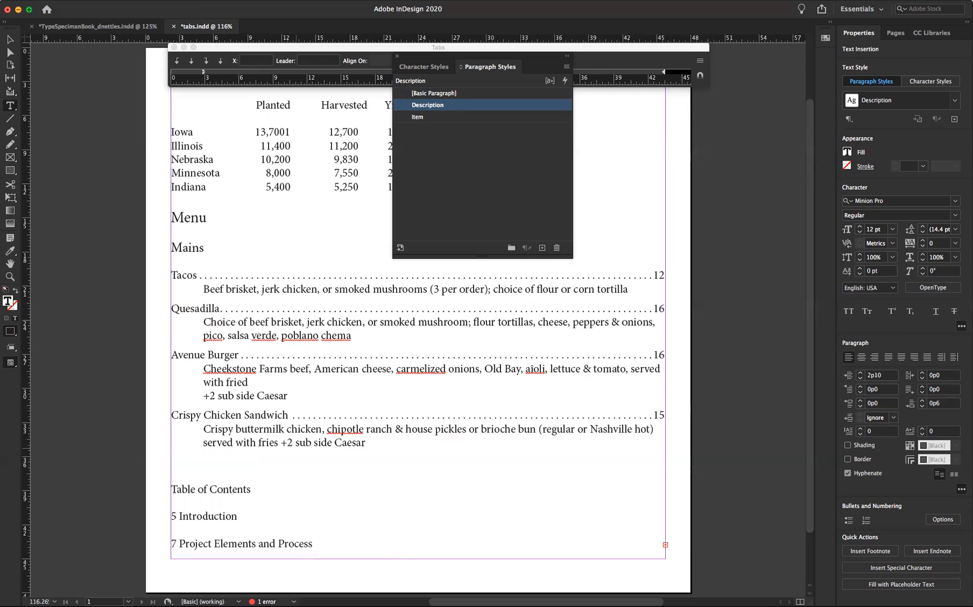
{"action": "key", "text": "shift+Return"}
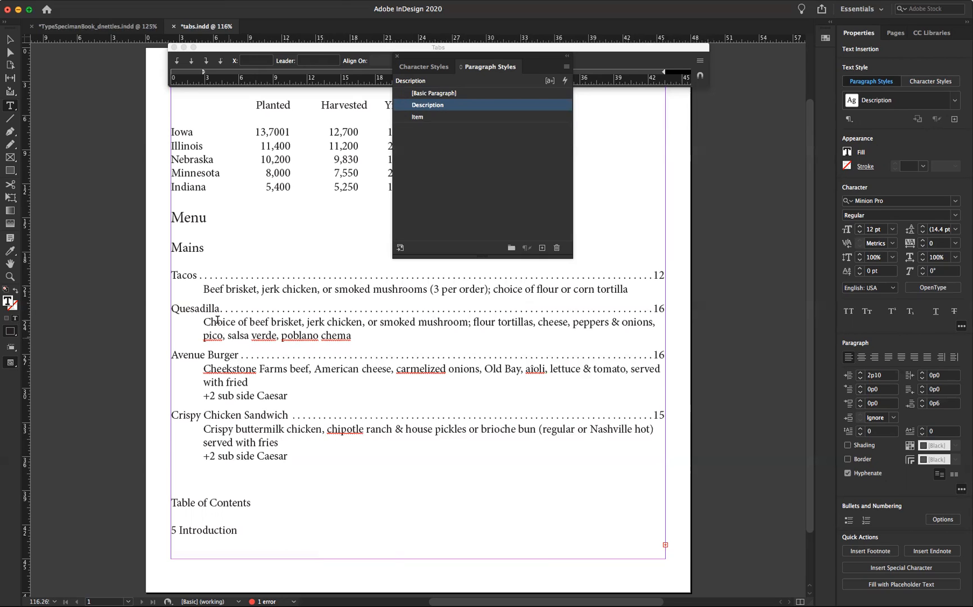
Step: Set the word Tacos in the font Myriad Pro Black
{"action": "double_click", "coordinate": [184, 274]}
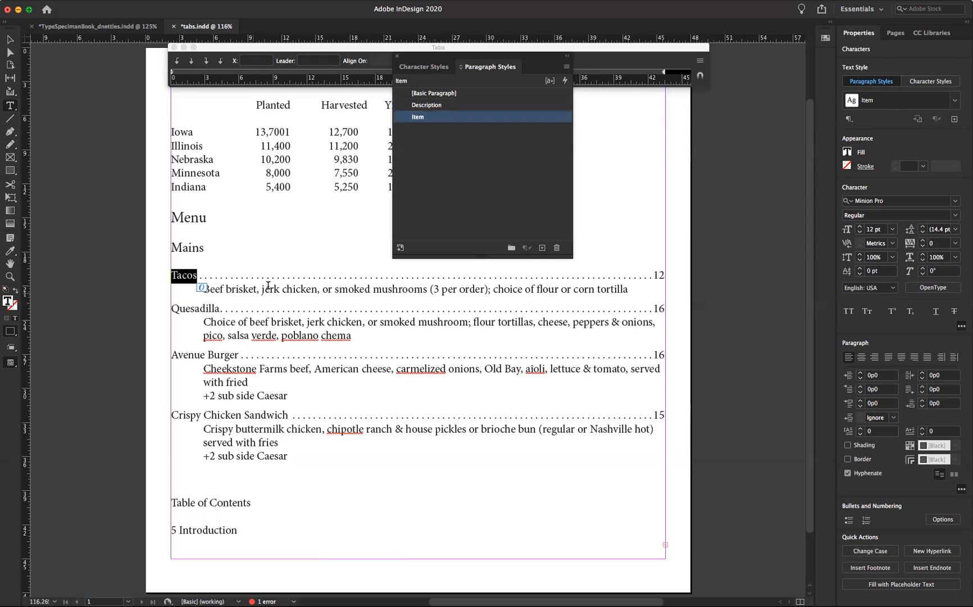
{"action": "left_click", "coordinate": [889, 201]}
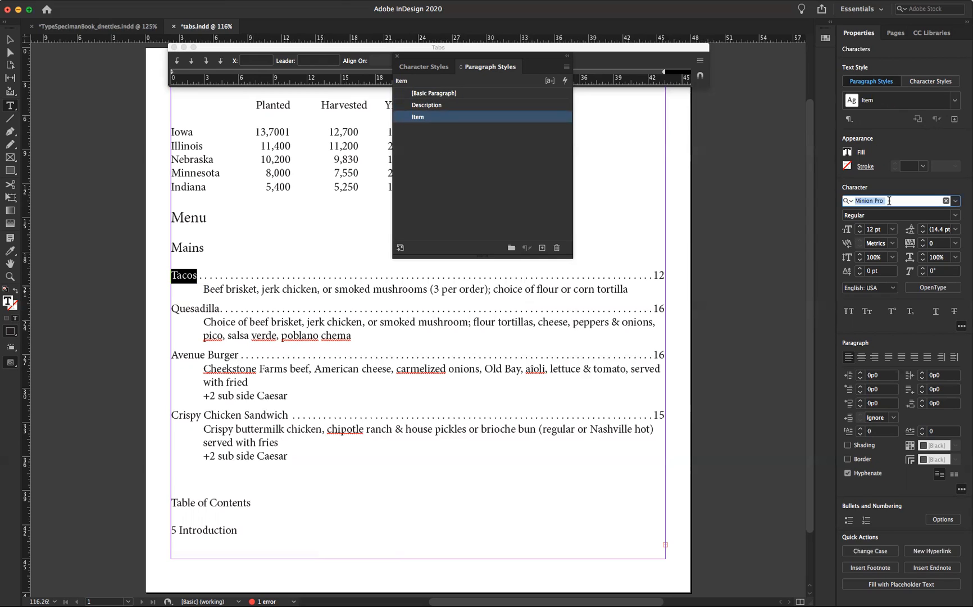
{"action": "type", "text": "M"}
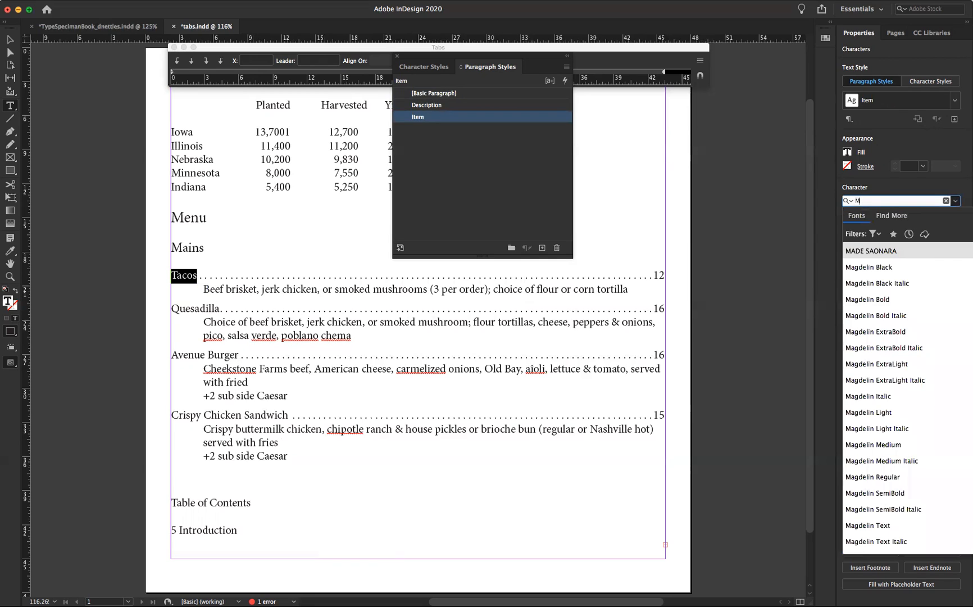
{"action": "type", "text": "yriad"}
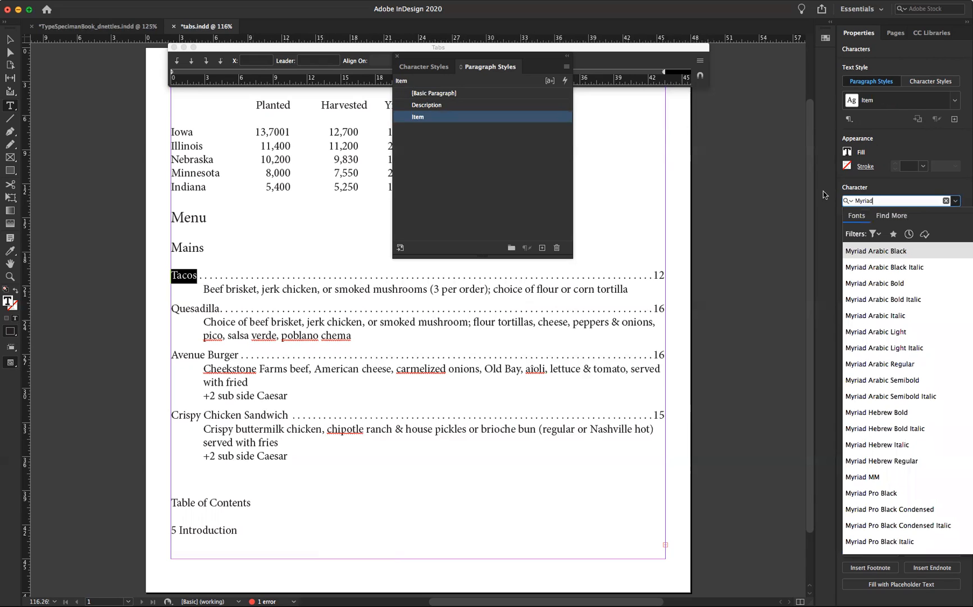
{"action": "left_click", "coordinate": [873, 493]}
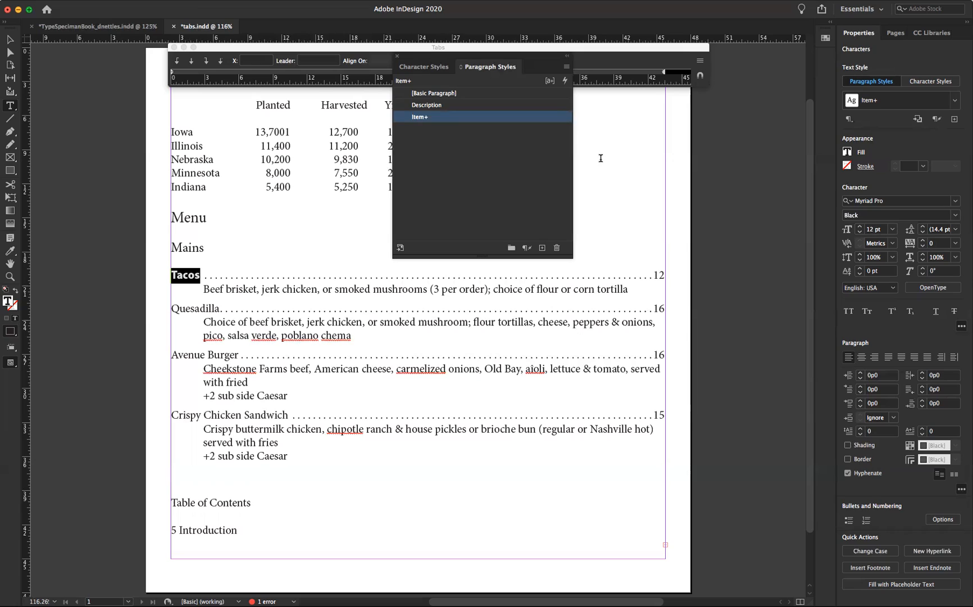
Step: Create a character style named Black from the formatted word Tacos and apply it to that word
{"action": "left_click", "coordinate": [420, 68]}
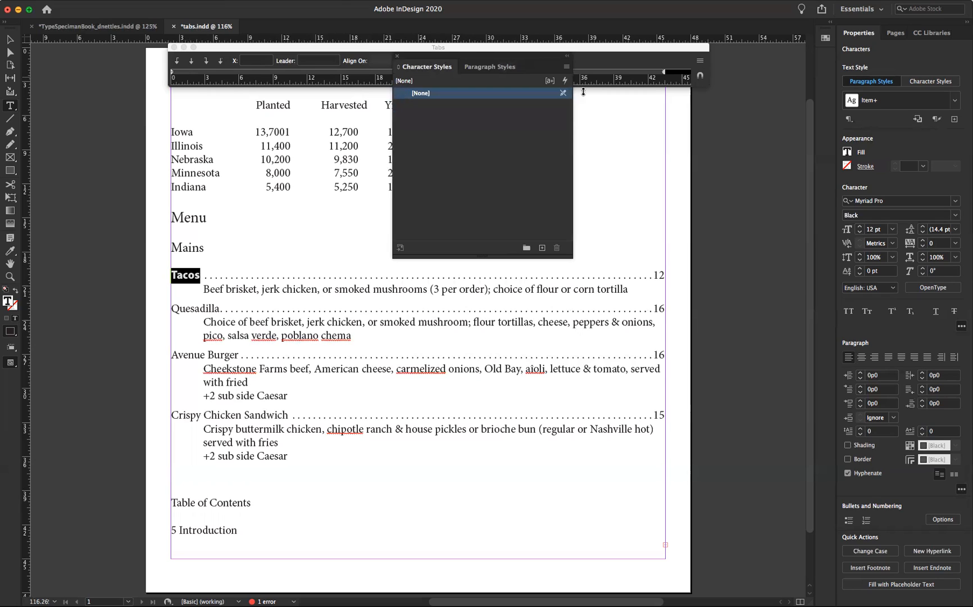
{"action": "left_click", "coordinate": [566, 67]}
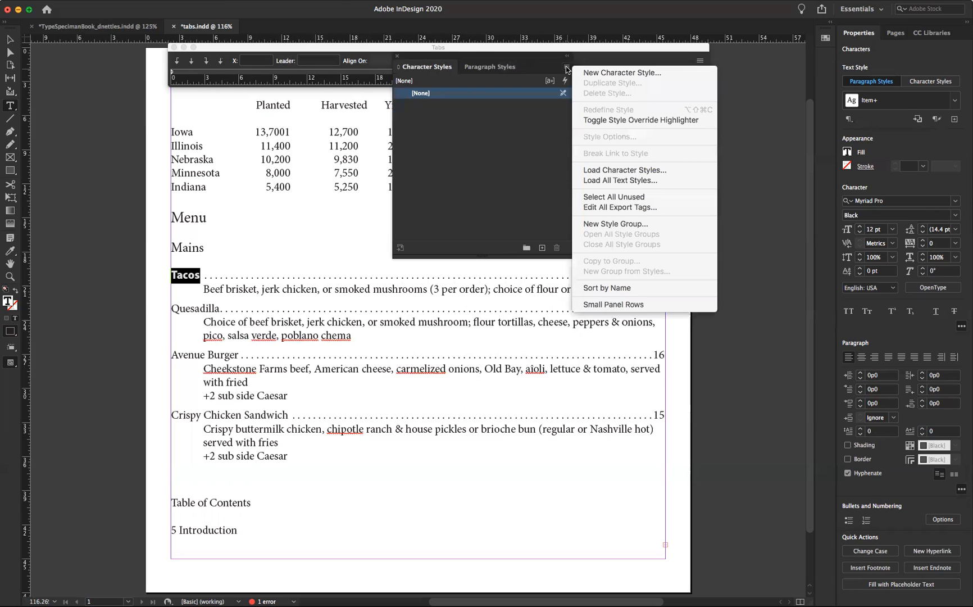
{"action": "left_click", "coordinate": [591, 74]}
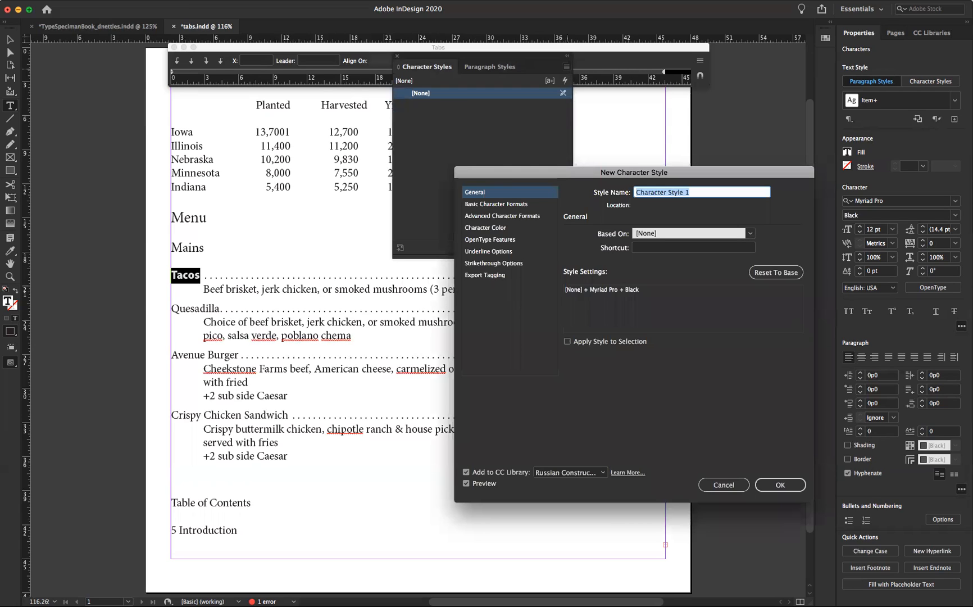
{"action": "type", "text": "Black"}
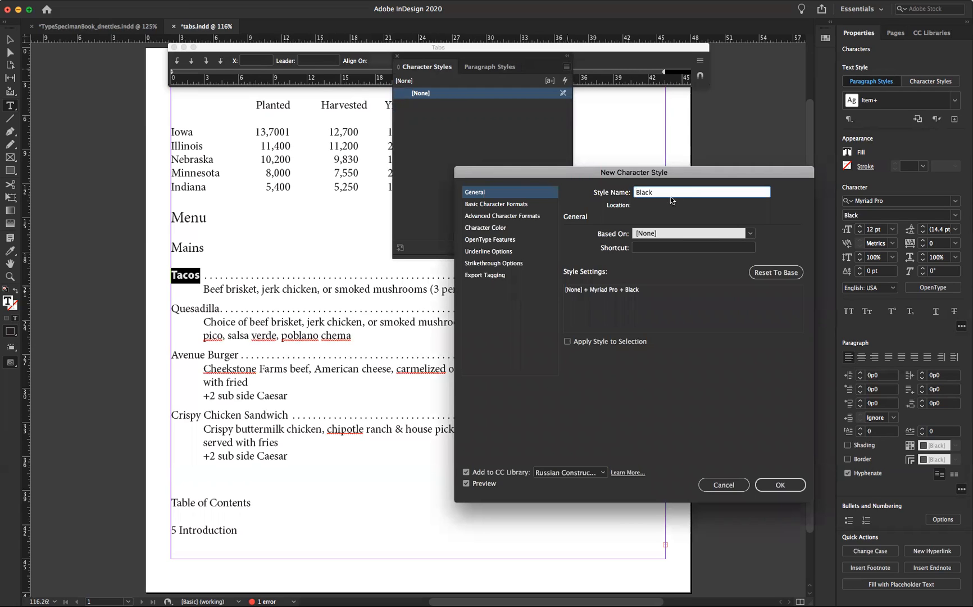
{"action": "left_click", "coordinate": [779, 484]}
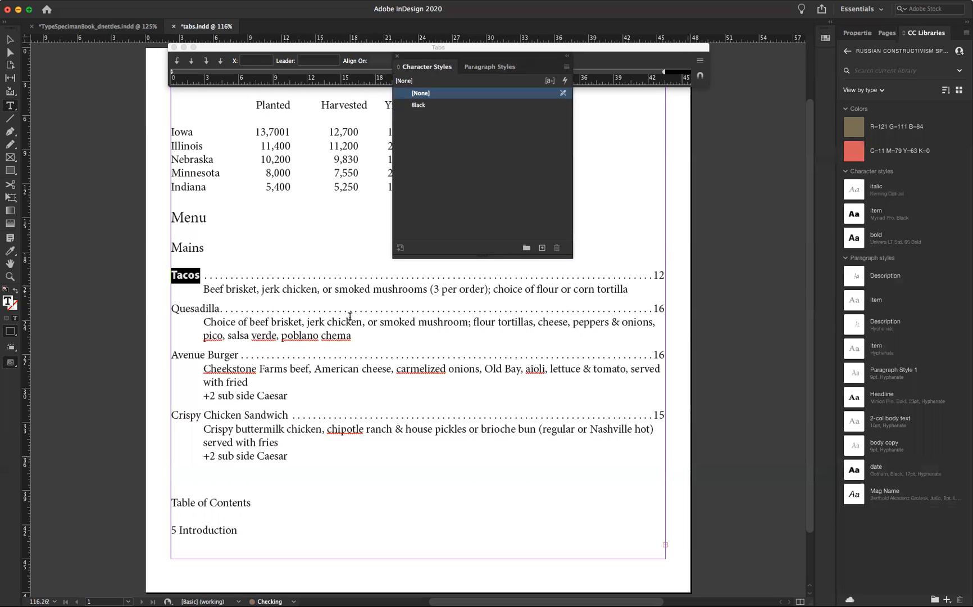
{"action": "left_click", "coordinate": [417, 106]}
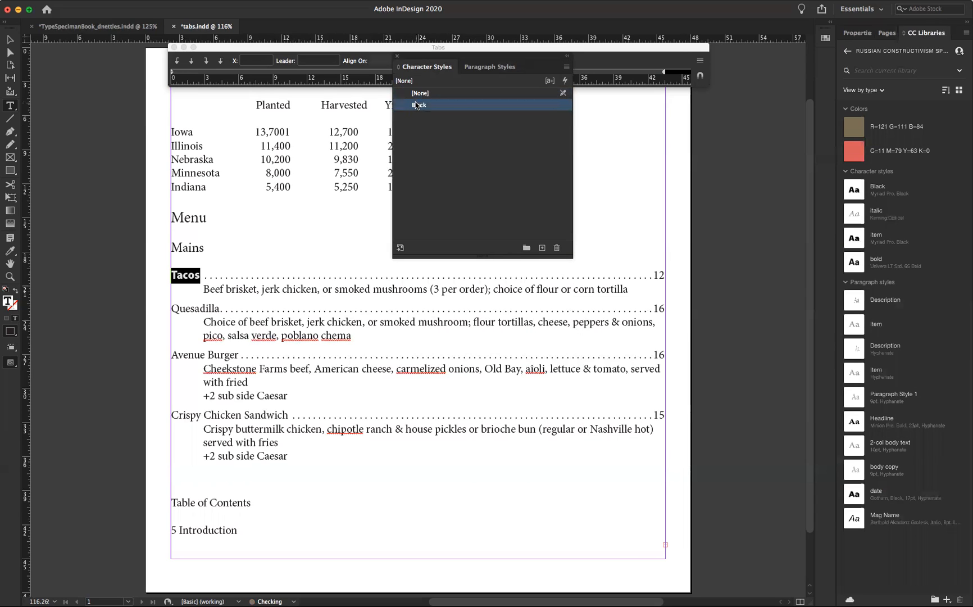
Step: Apply the Black character style to the names Quesadilla, Avenue Burger and Crispy Chicken Sandwich
{"action": "left_click_drag", "start_coordinate": [219, 308], "coordinate": [172, 307]}
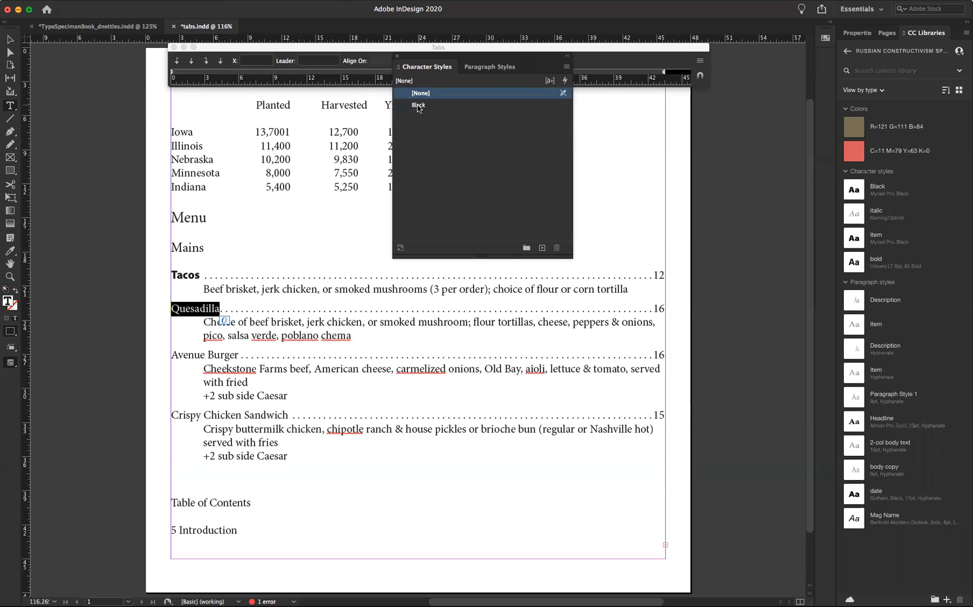
{"action": "left_click", "coordinate": [419, 105]}
{"action": "left_click_drag", "start_coordinate": [239, 355], "coordinate": [171, 352]}
{"action": "left_click", "coordinate": [416, 105]}
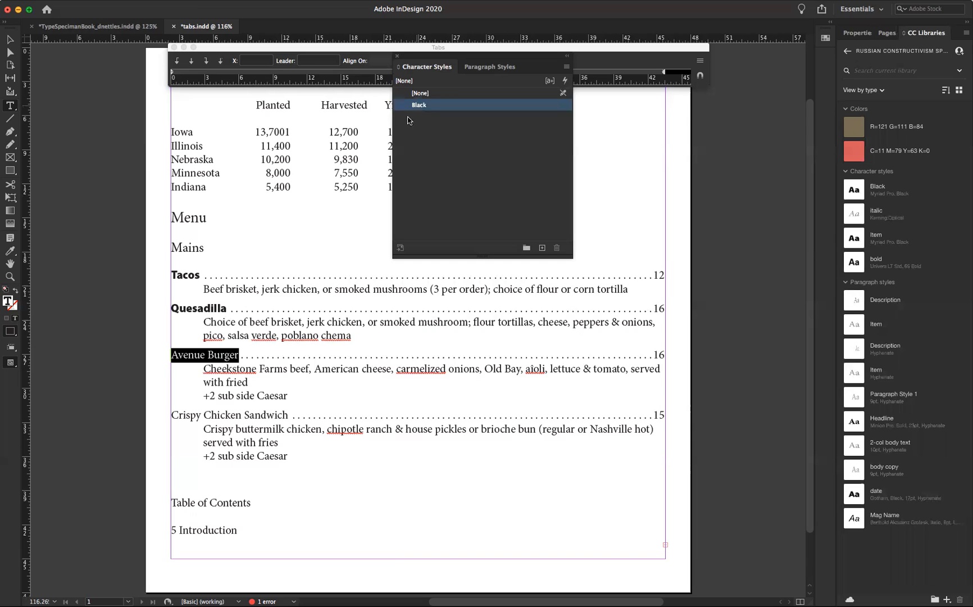
{"action": "left_click_drag", "start_coordinate": [289, 414], "coordinate": [171, 415]}
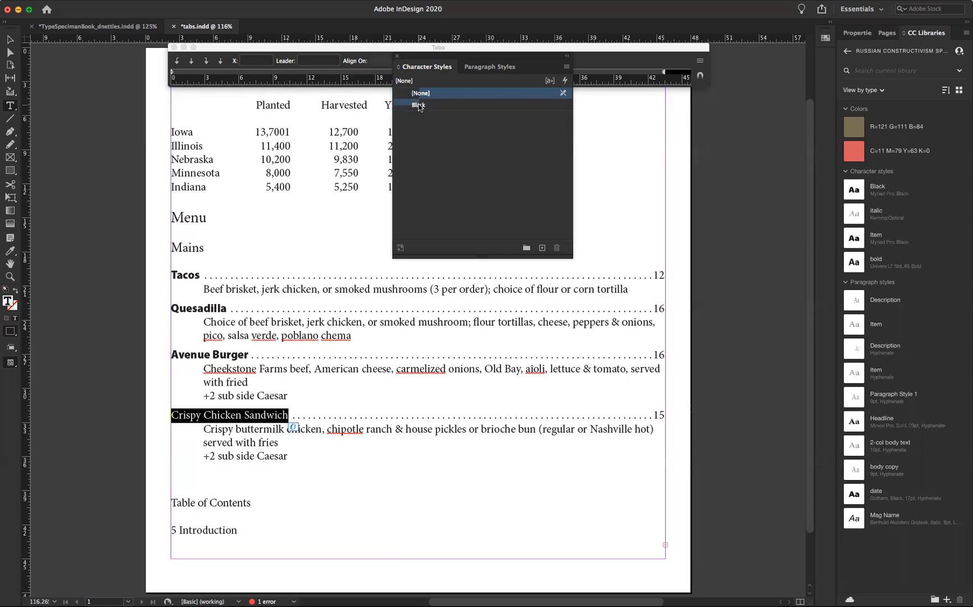
{"action": "left_click", "coordinate": [419, 106]}
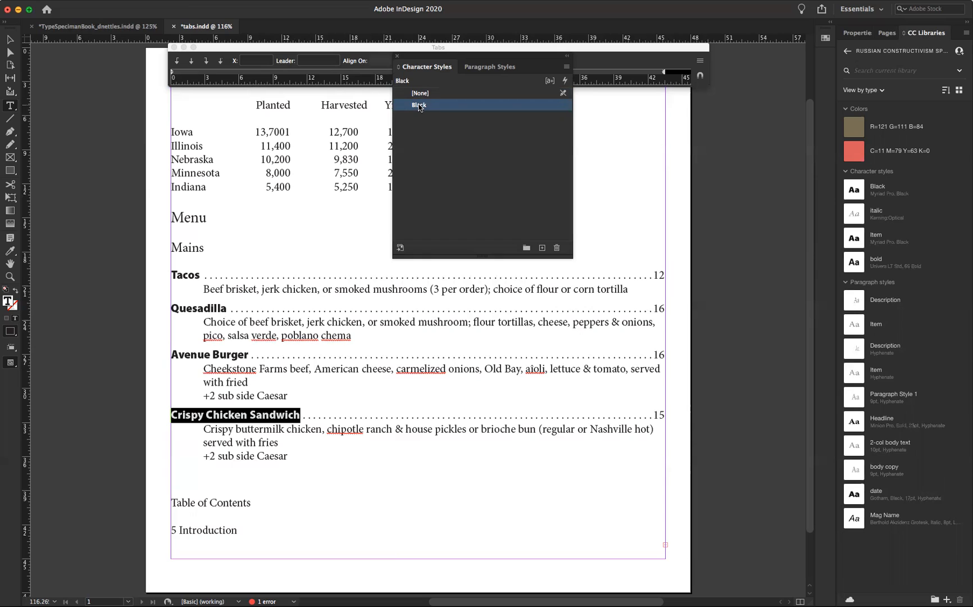
Step: Rename the Black character style to Item and set its font size to 11.5 pt
{"action": "double_click", "coordinate": [418, 105]}
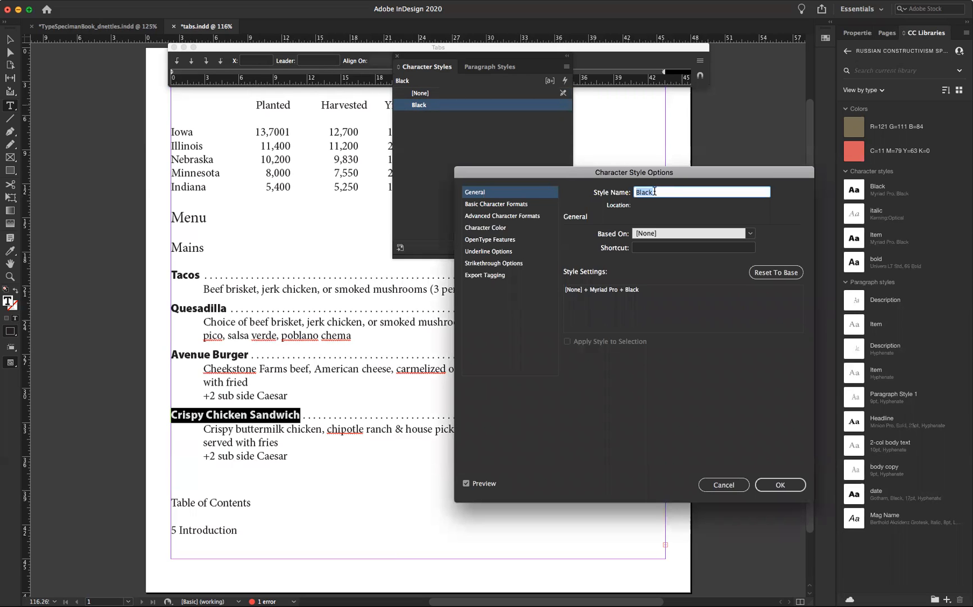
{"action": "type", "text": "Item"}
{"action": "left_click", "coordinate": [498, 204]}
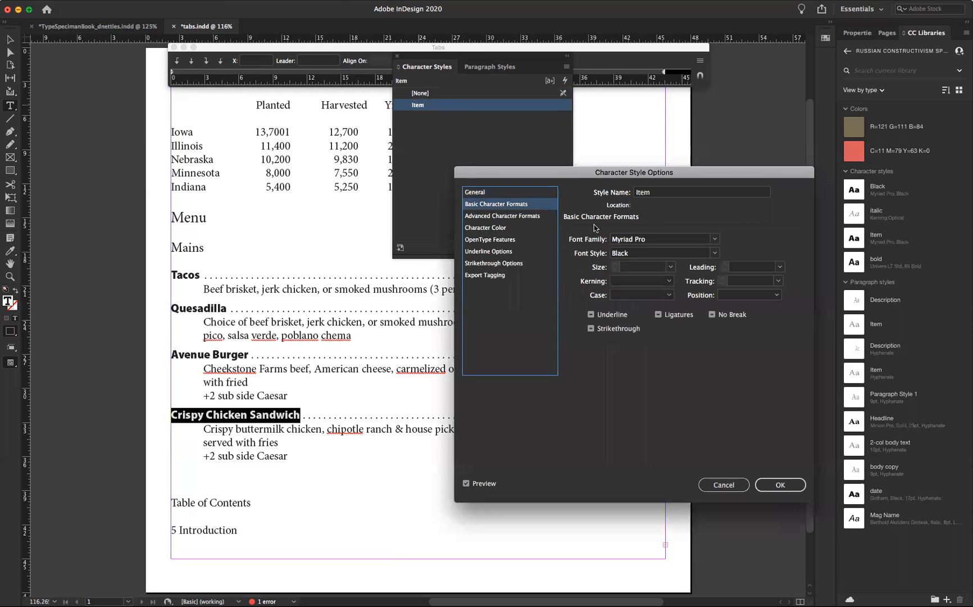
{"action": "left_click", "coordinate": [670, 267]}
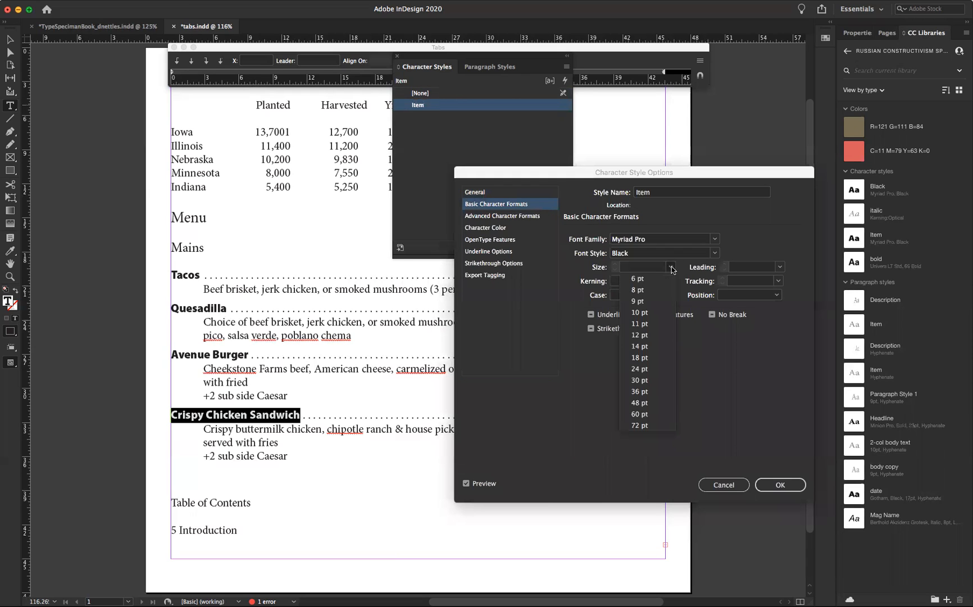
{"action": "left_click", "coordinate": [639, 324]}
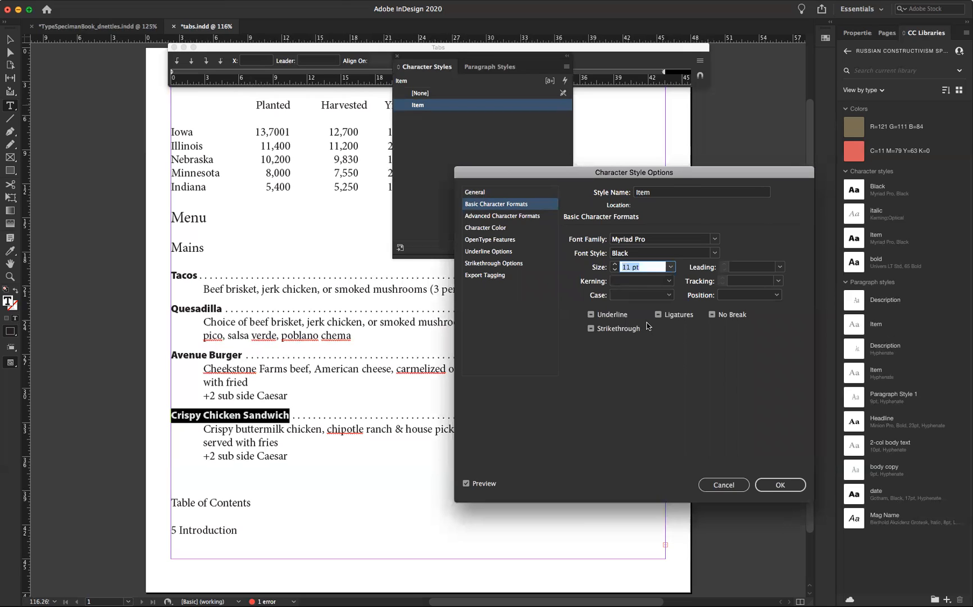
{"action": "left_click", "coordinate": [631, 268]}
{"action": "type", "text": "."}
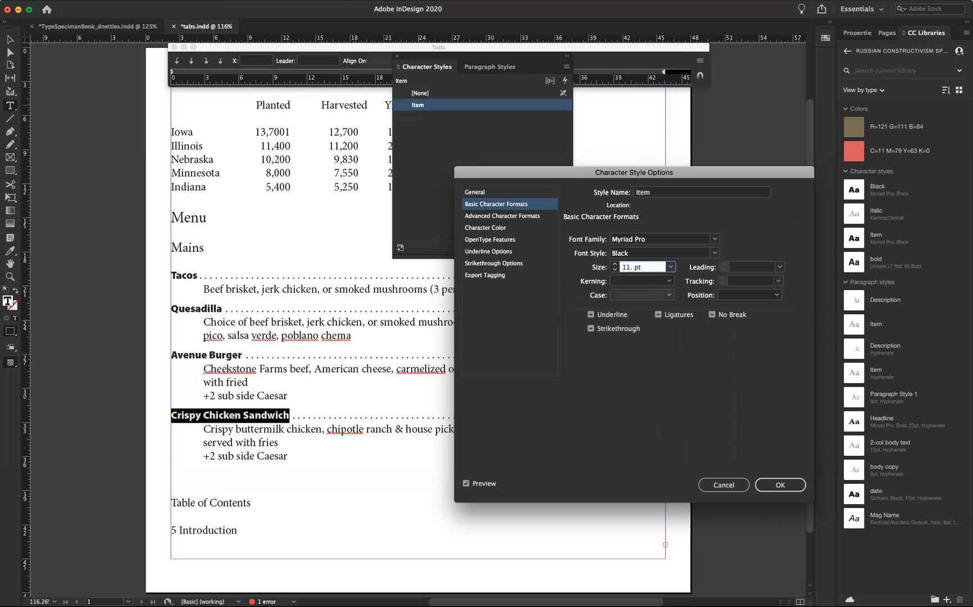
{"action": "type", "text": "5"}
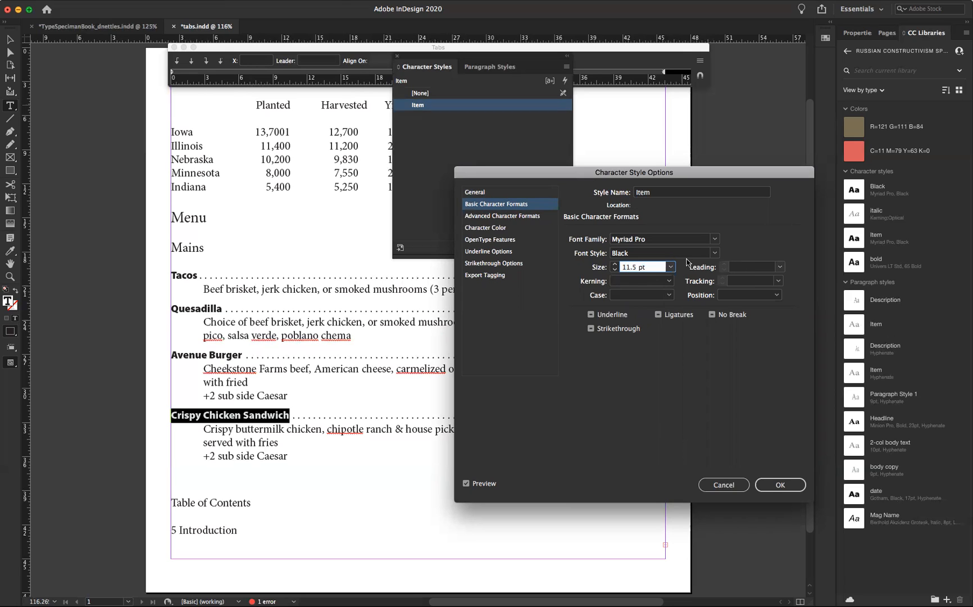
{"action": "left_click", "coordinate": [658, 254]}
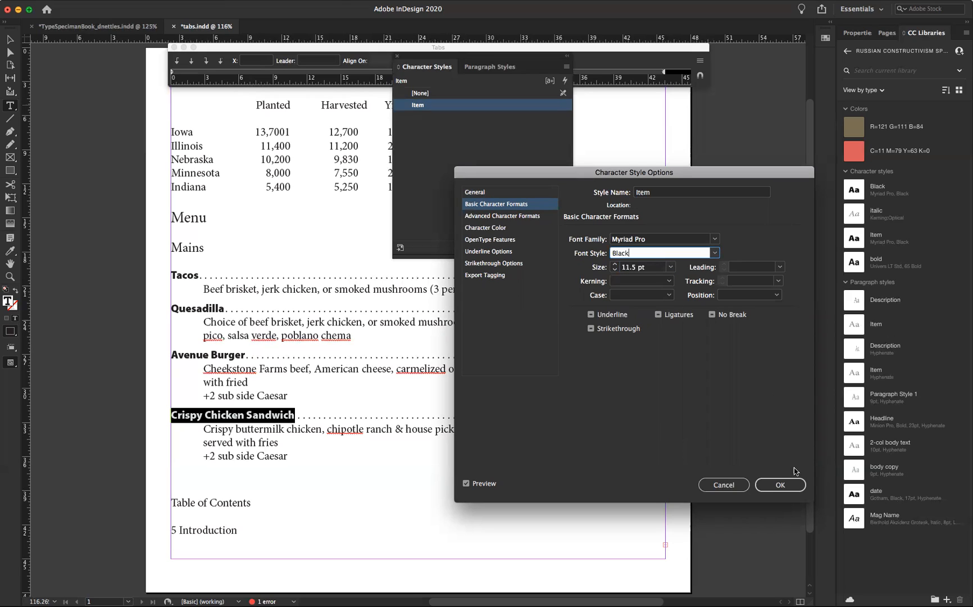
{"action": "left_click", "coordinate": [787, 485]}
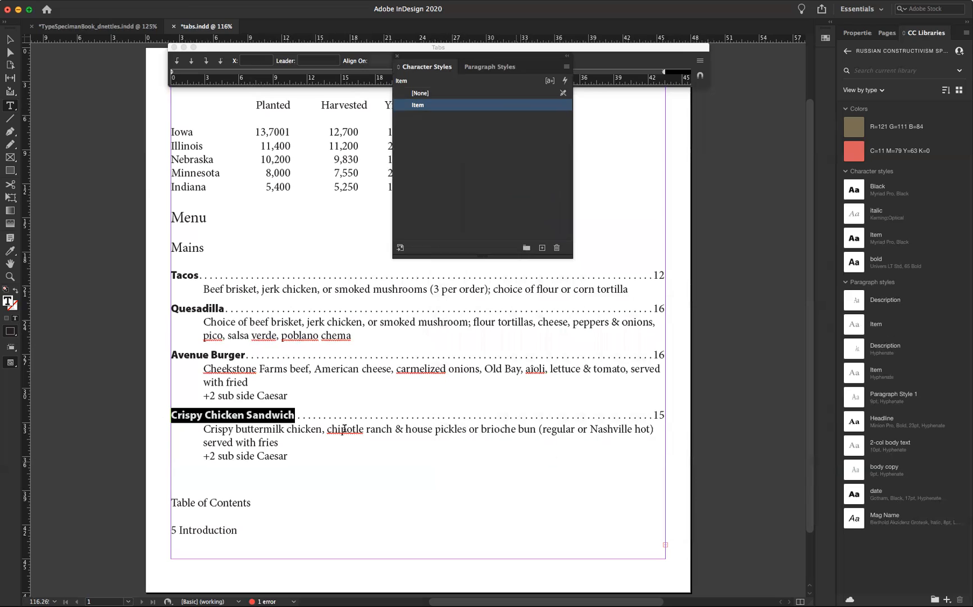
{"action": "left_click", "coordinate": [347, 414]}
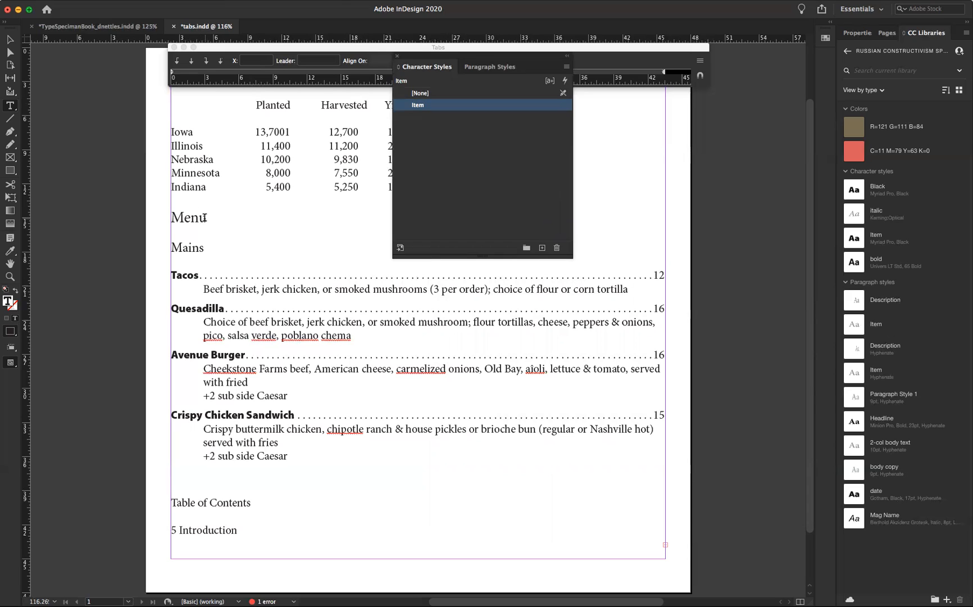
Step: Apply the Item character style to the Mains heading and increase that heading's font size to 13 pt
{"action": "double_click", "coordinate": [169, 217]}
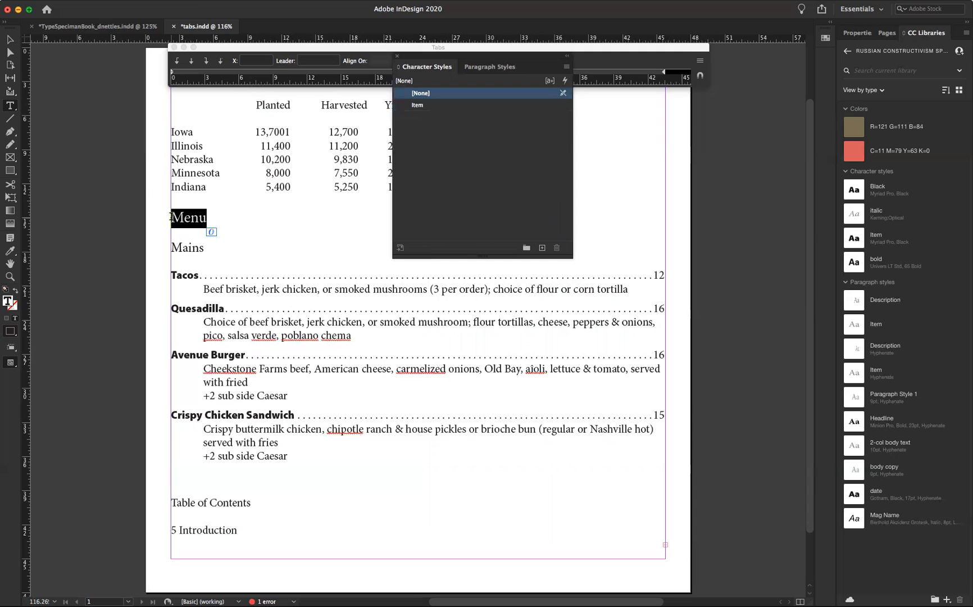
{"action": "double_click", "coordinate": [169, 250]}
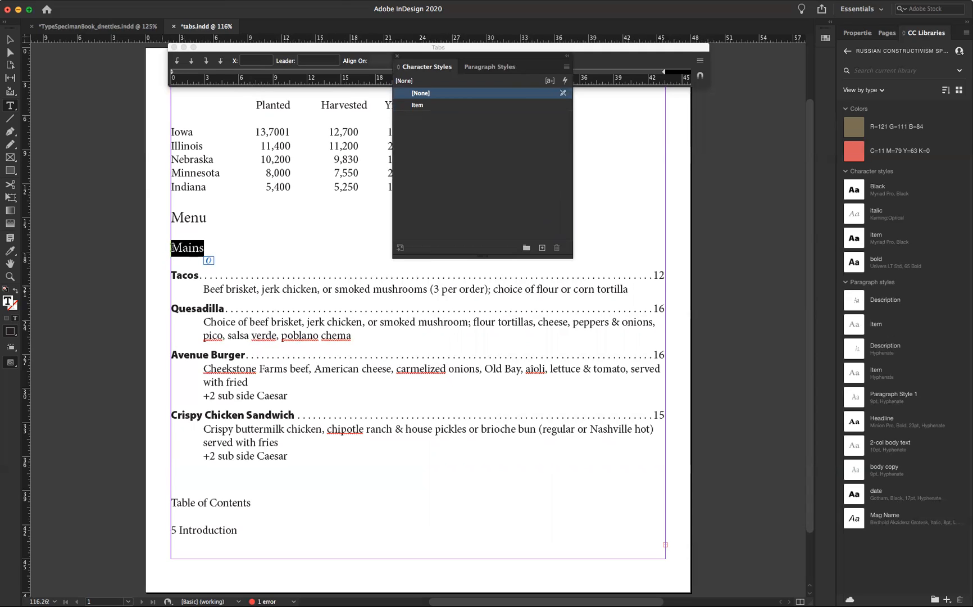
{"action": "left_click", "coordinate": [416, 106]}
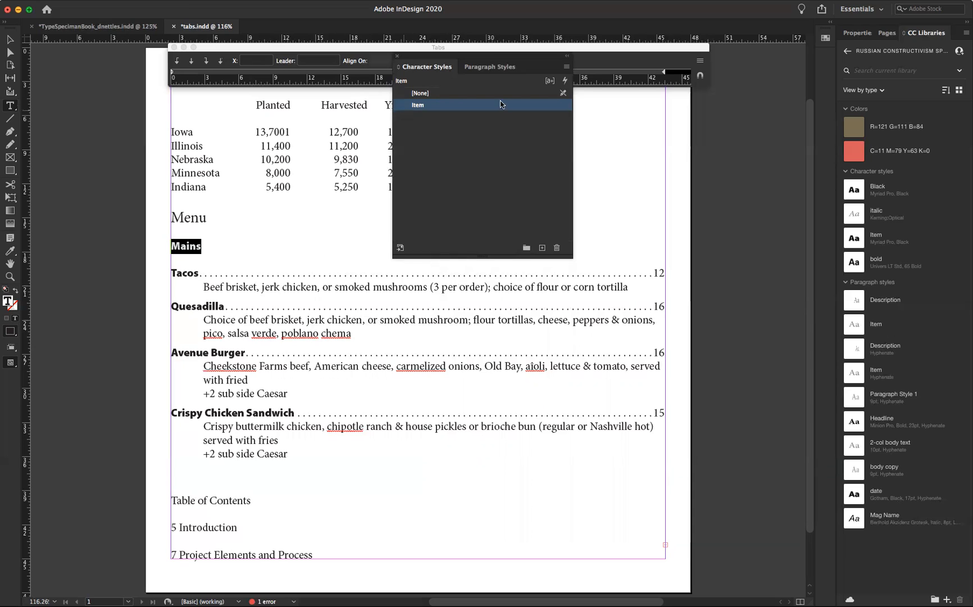
{"action": "left_click", "coordinate": [854, 34]}
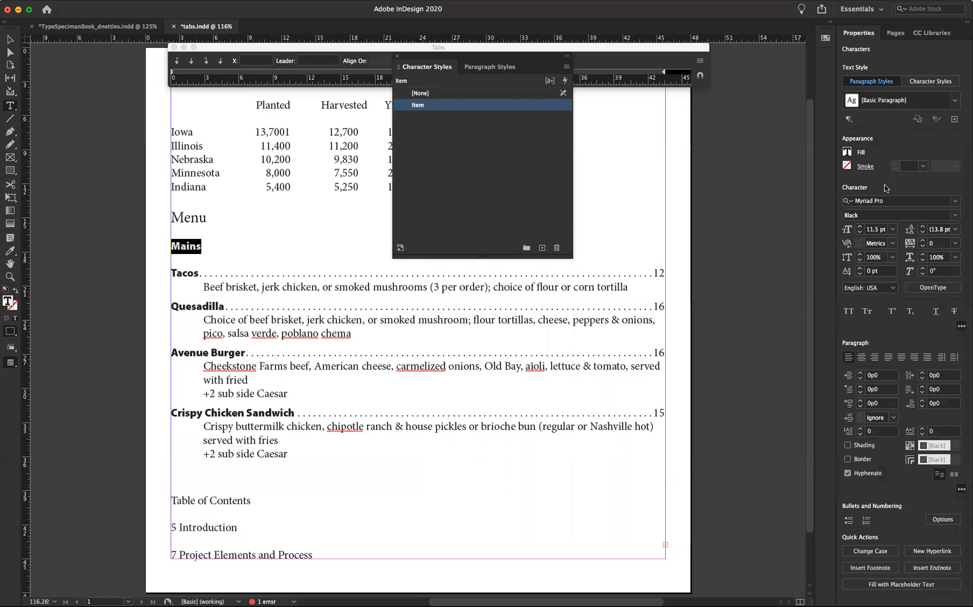
{"action": "left_click", "coordinate": [859, 228]}
{"action": "left_click", "coordinate": [860, 227]}
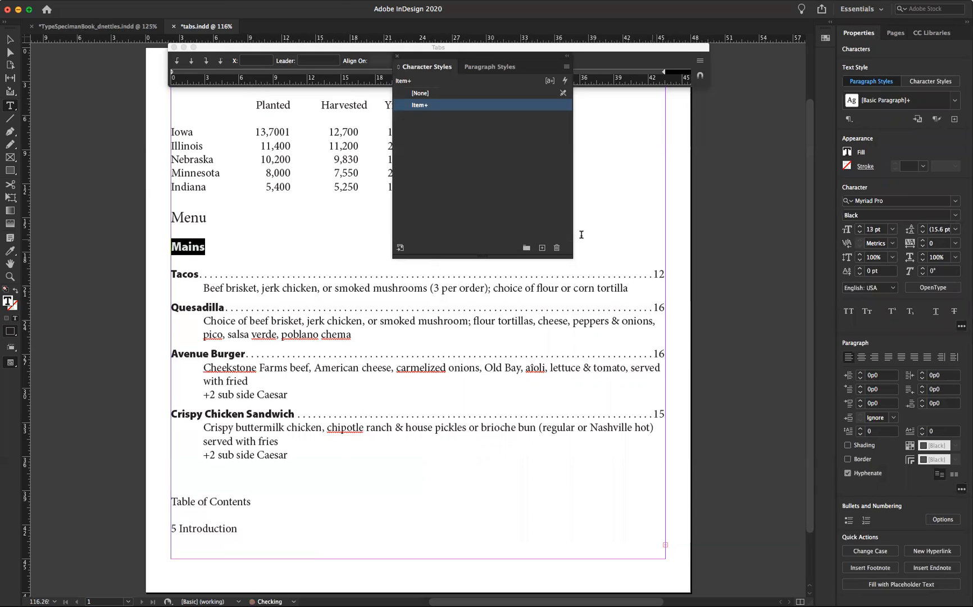
{"action": "left_click", "coordinate": [592, 222]}
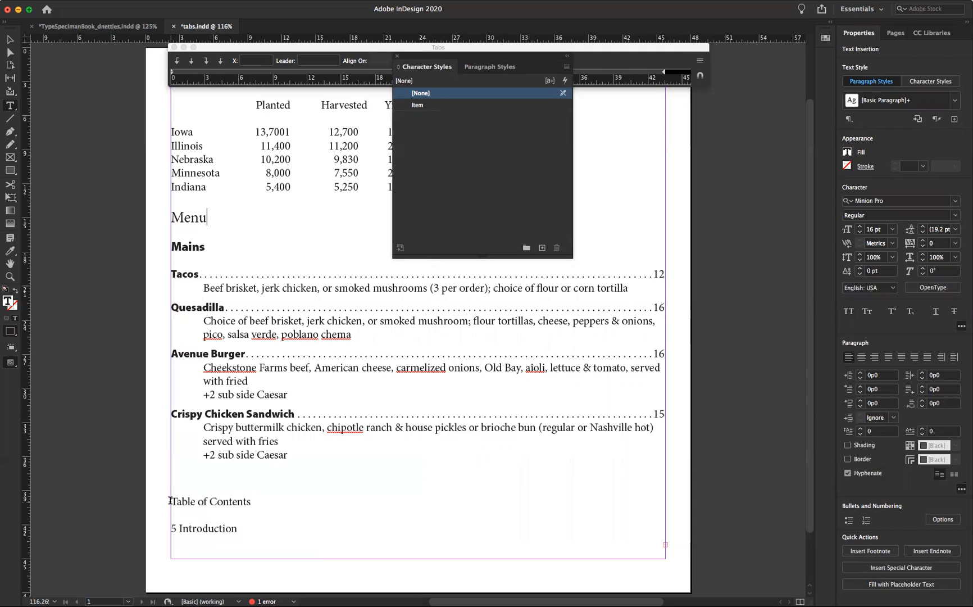
Step: Load the overset text from the text frame on page 1 and add a second page to the document
{"action": "left_click", "coordinate": [665, 546]}
{"action": "left_click", "coordinate": [203, 198]}
{"action": "left_click", "coordinate": [10, 41]}
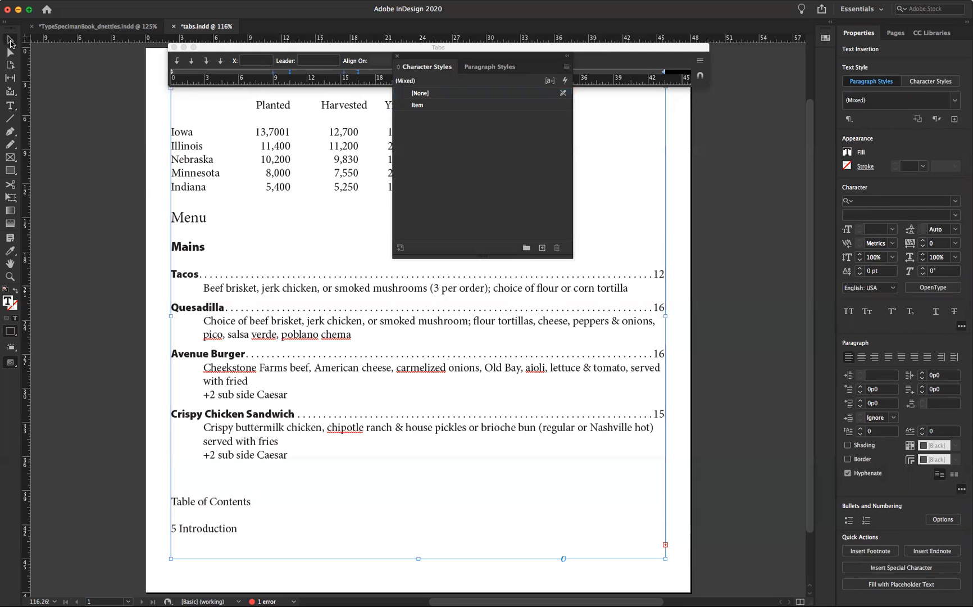
{"action": "left_click", "coordinate": [665, 545]}
{"action": "left_click", "coordinate": [777, 400]}
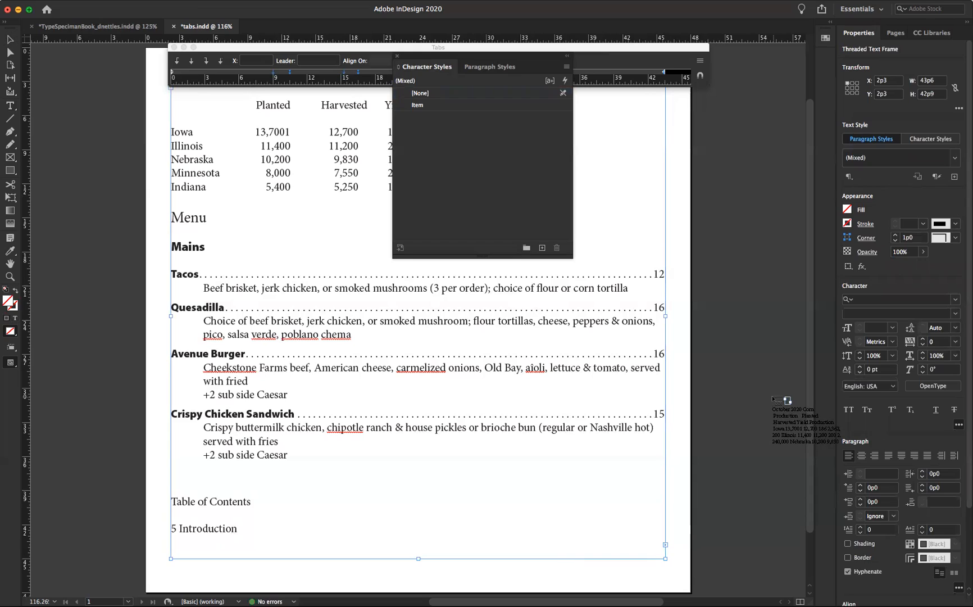
{"action": "left_click", "coordinate": [895, 33]}
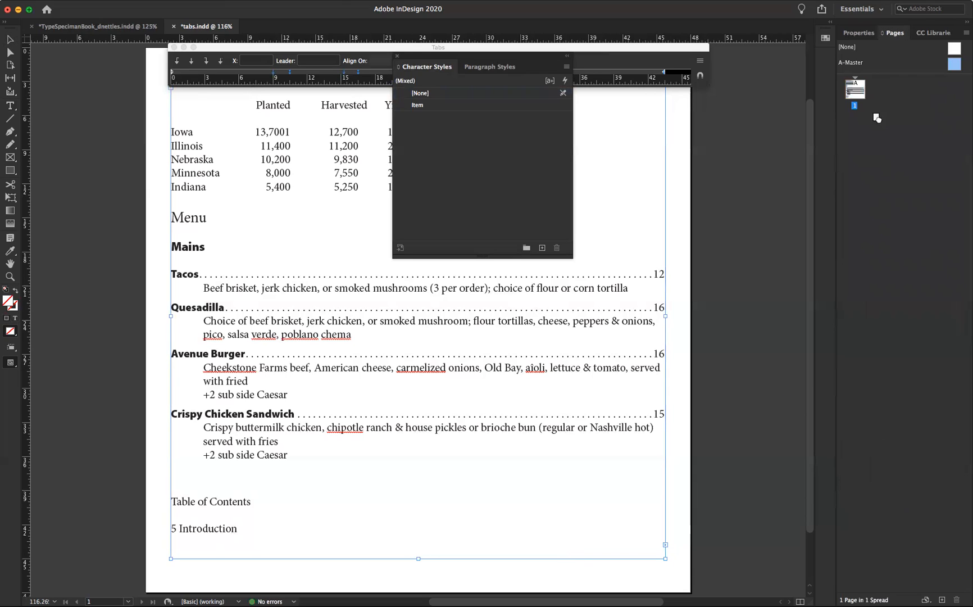
{"action": "key", "text": "super+shift+p"}
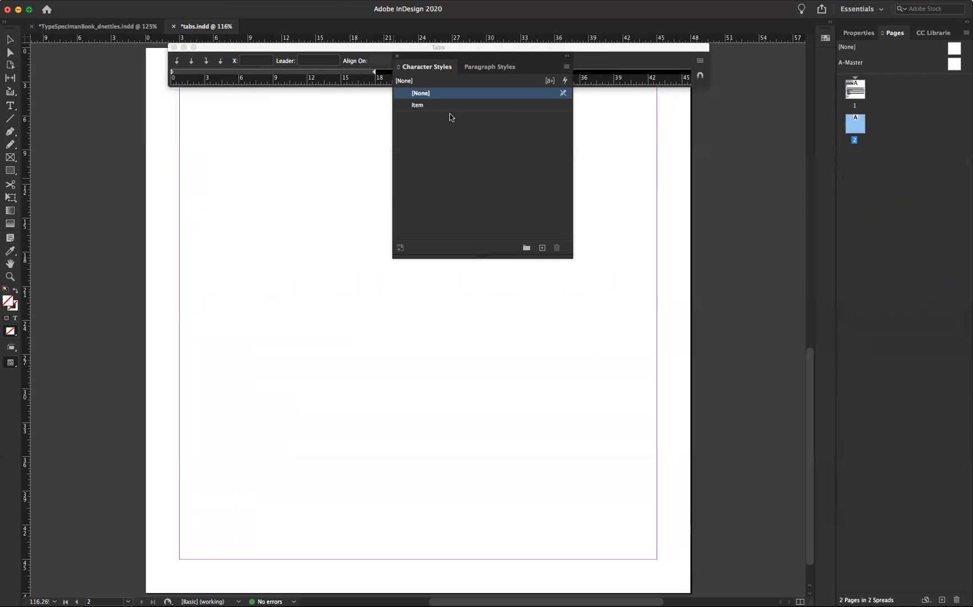
Step: Flow the loaded text into a threaded frame on page 2 and extend the frame's top edge to the top margin
{"action": "left_click_drag", "start_coordinate": [553, 67], "coordinate": [926, 235]}
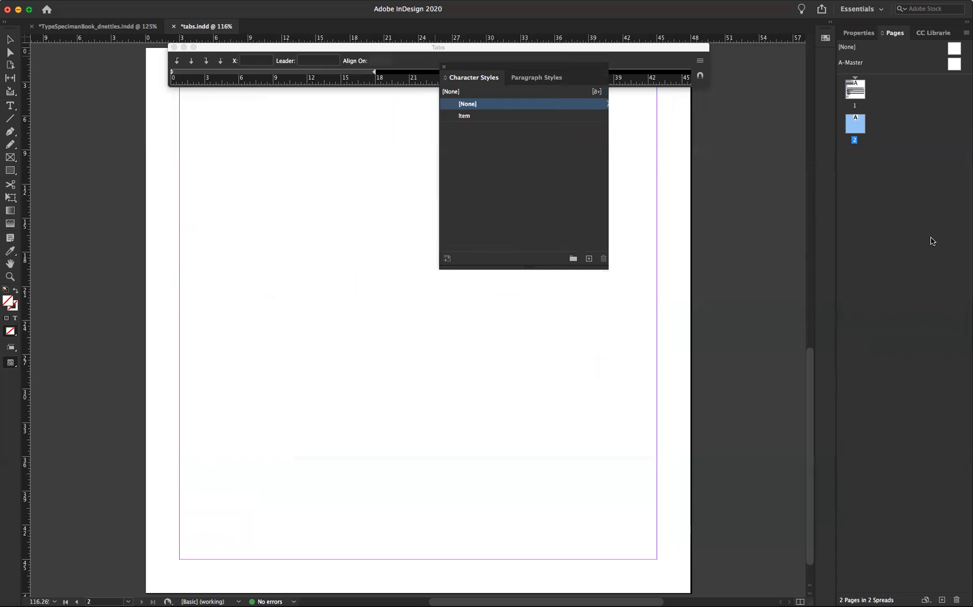
{"action": "left_click_drag", "start_coordinate": [764, 189], "coordinate": [764, 190]}
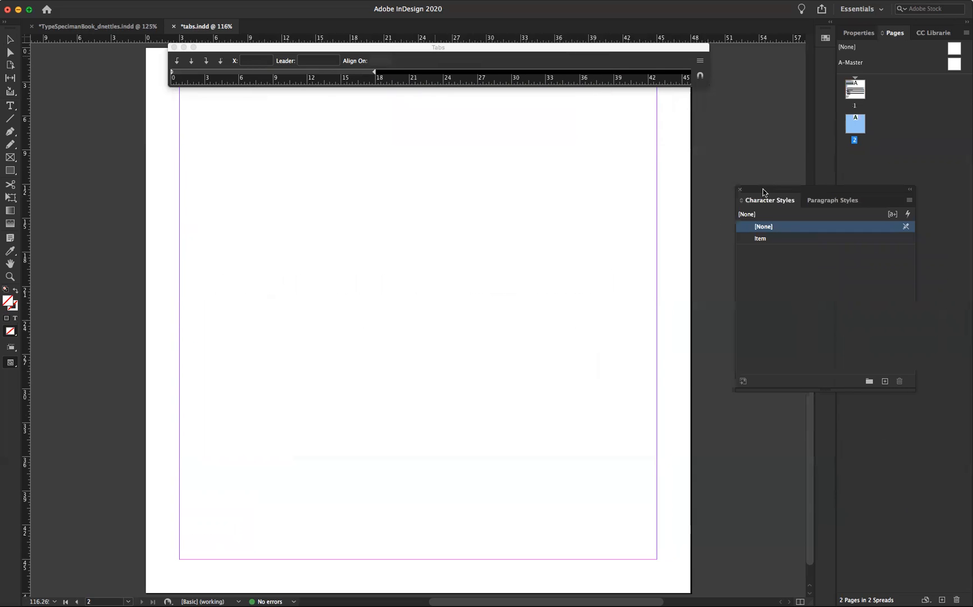
{"action": "scroll", "coordinate": [375, 330], "scroll_direction": "left", "scroll_amount": 3}
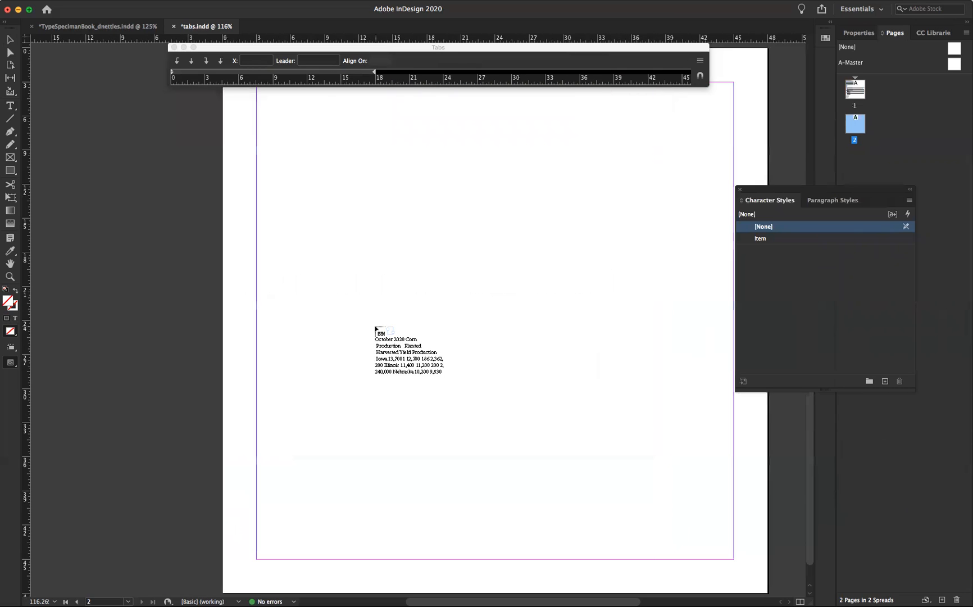
{"action": "scroll", "coordinate": [375, 329], "scroll_direction": "right", "scroll_amount": 2}
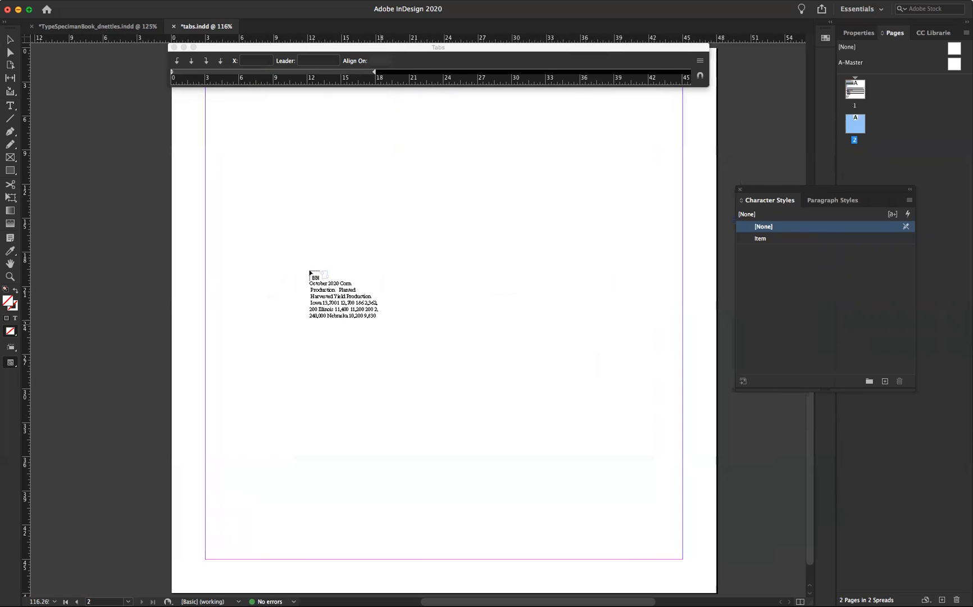
{"action": "left_click_drag", "start_coordinate": [204, 102], "coordinate": [205, 104]}
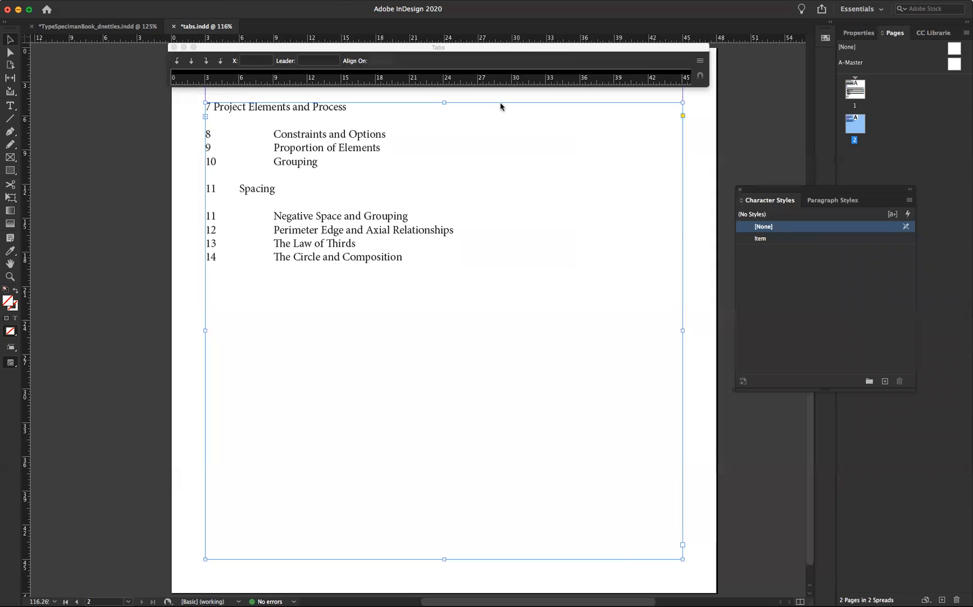
{"action": "left_click_drag", "start_coordinate": [444, 102], "coordinate": [441, 82]}
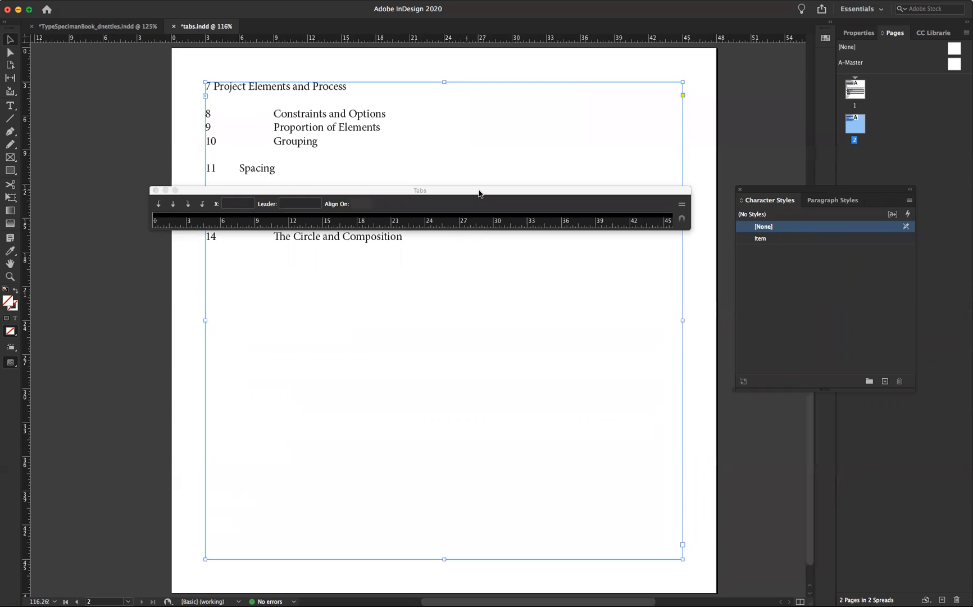
{"action": "left_click_drag", "start_coordinate": [512, 108], "coordinate": [502, 86]}
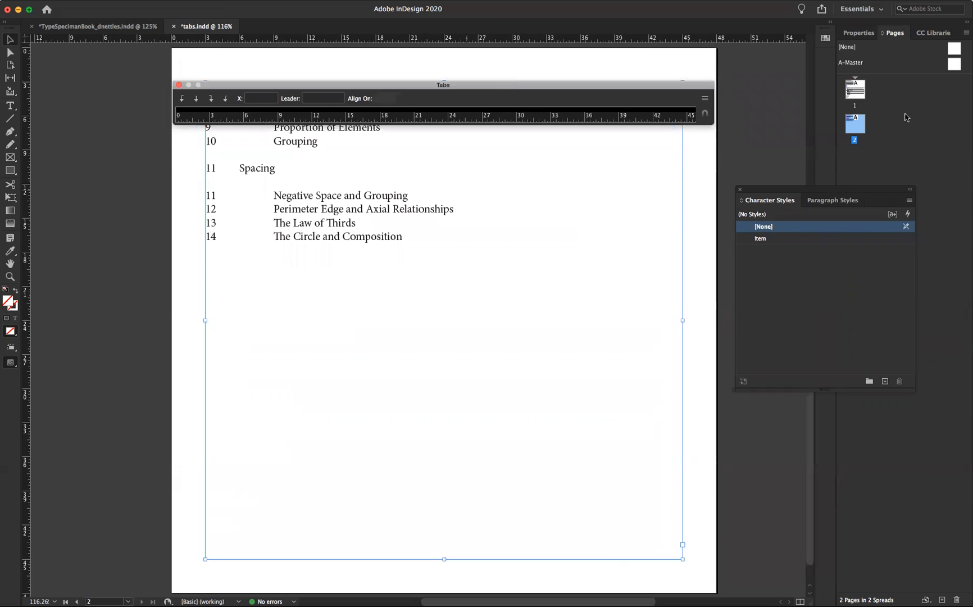
Step: Insert a page break before the Table of Contents heading on page 1
{"action": "double_click", "coordinate": [857, 90]}
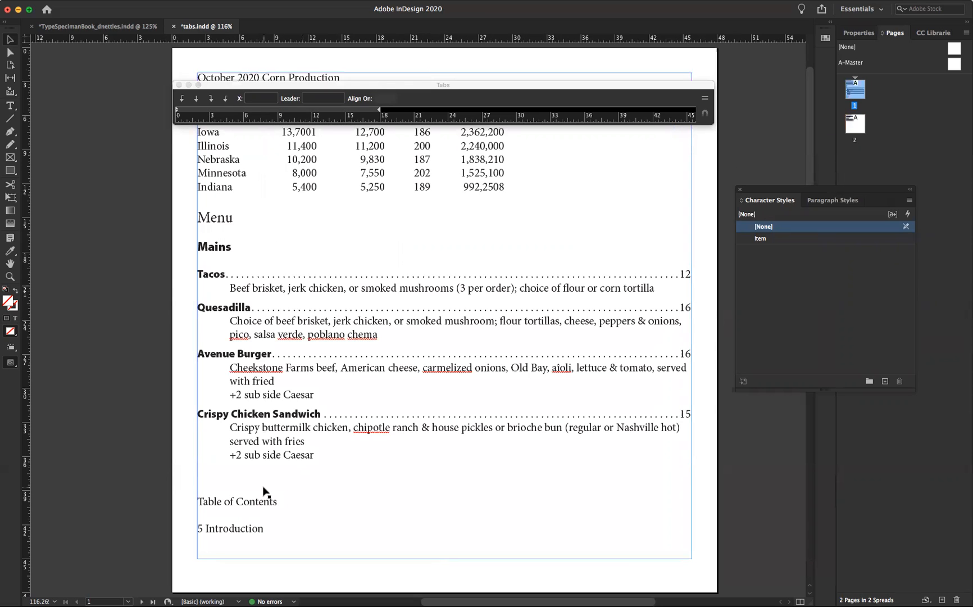
{"action": "double_click", "coordinate": [199, 500]}
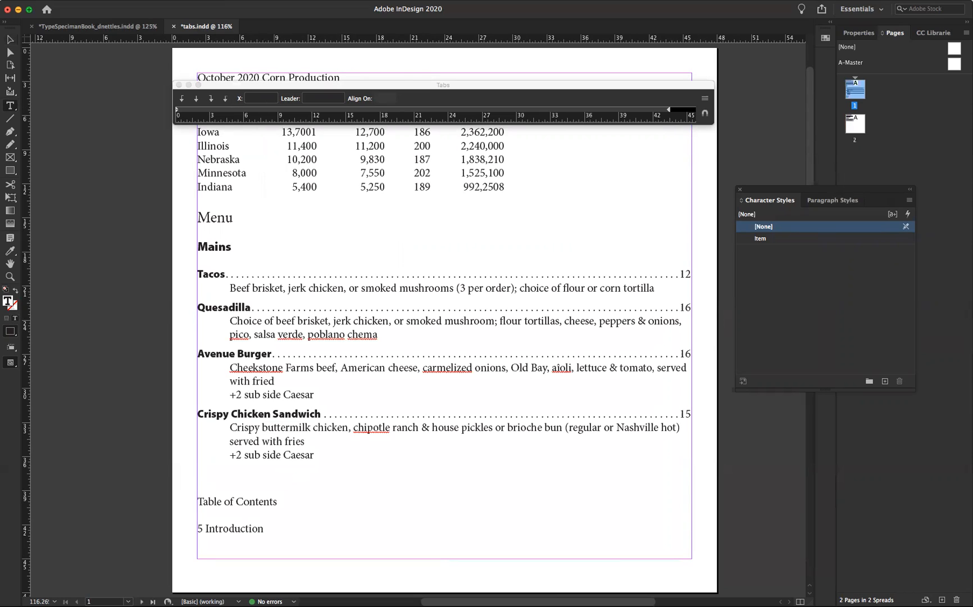
{"action": "left_click", "coordinate": [155, 1]}
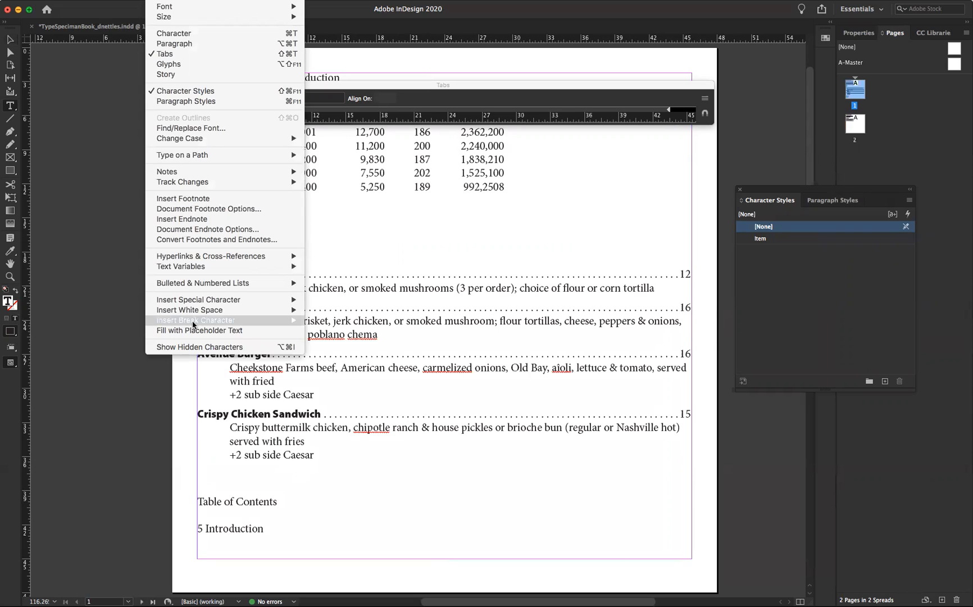
{"action": "mouse_move", "coordinate": [193, 322]}
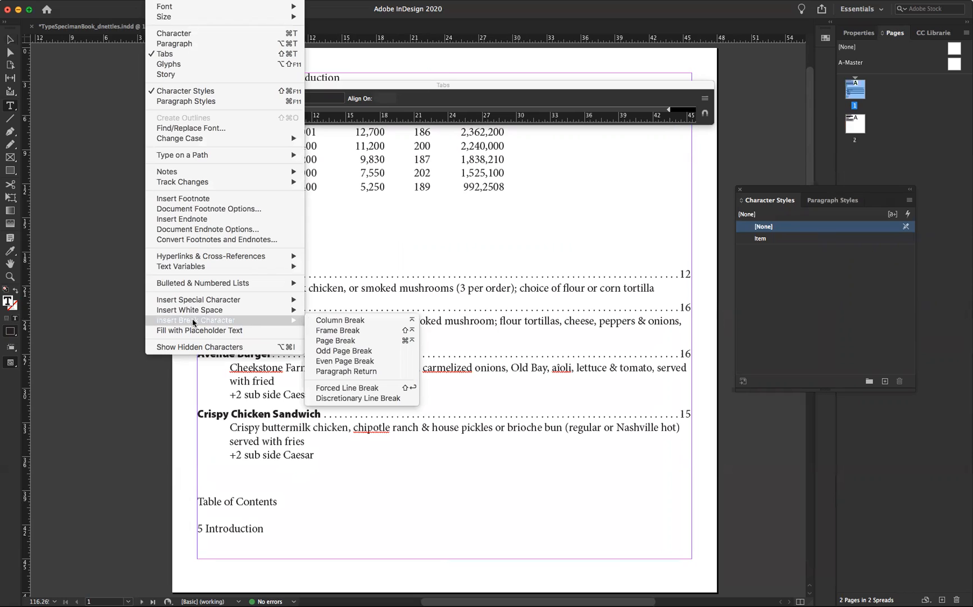
{"action": "left_click", "coordinate": [324, 343]}
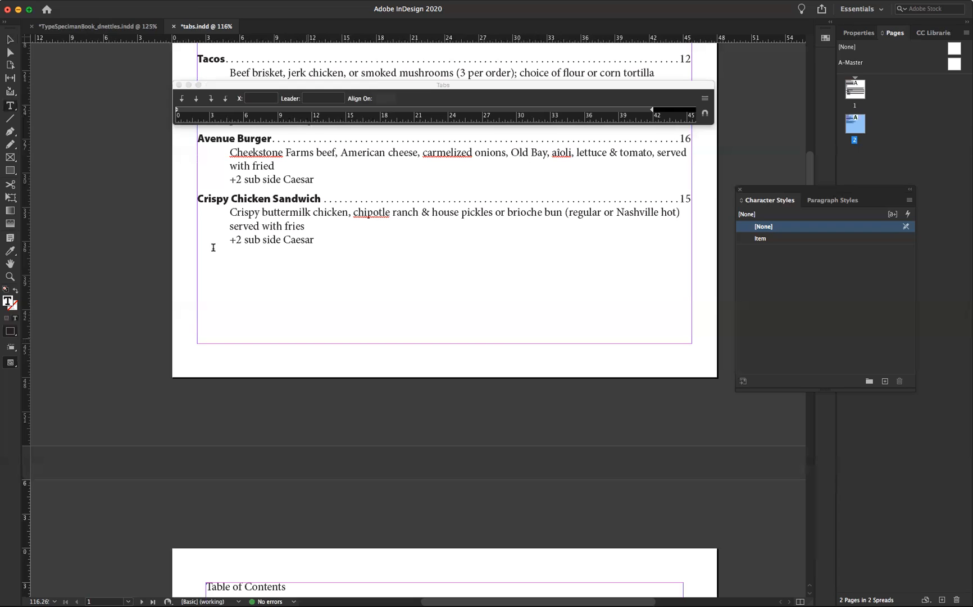
Step: Bring the Table of Contents on page 2 into view and move the Tabs panel just above its text
{"action": "scroll", "coordinate": [294, 410], "scroll_direction": "down", "scroll_amount": 2}
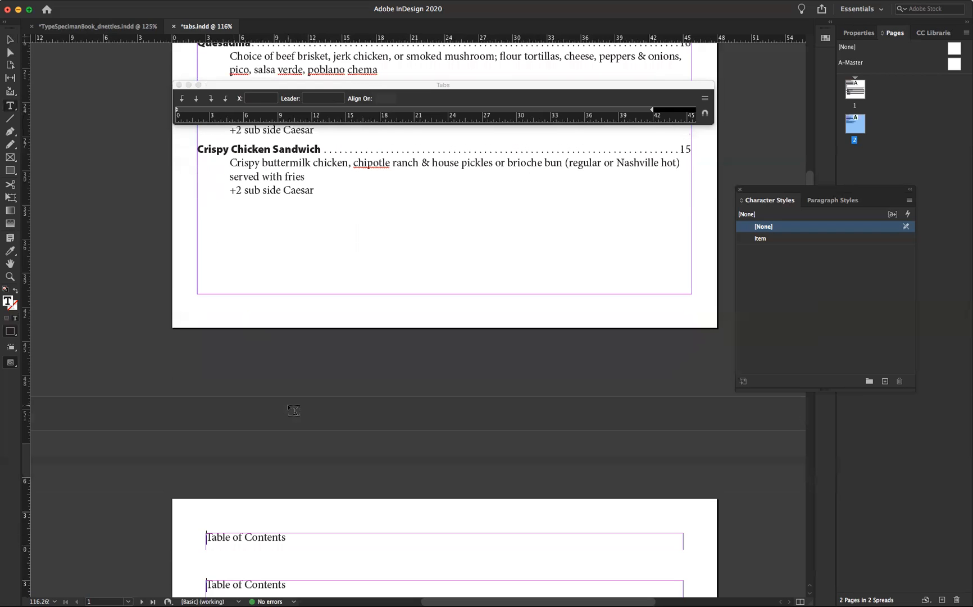
{"action": "scroll", "coordinate": [293, 410], "scroll_direction": "down", "scroll_amount": 8}
{"action": "scroll", "coordinate": [288, 406], "scroll_direction": "down", "scroll_amount": 5}
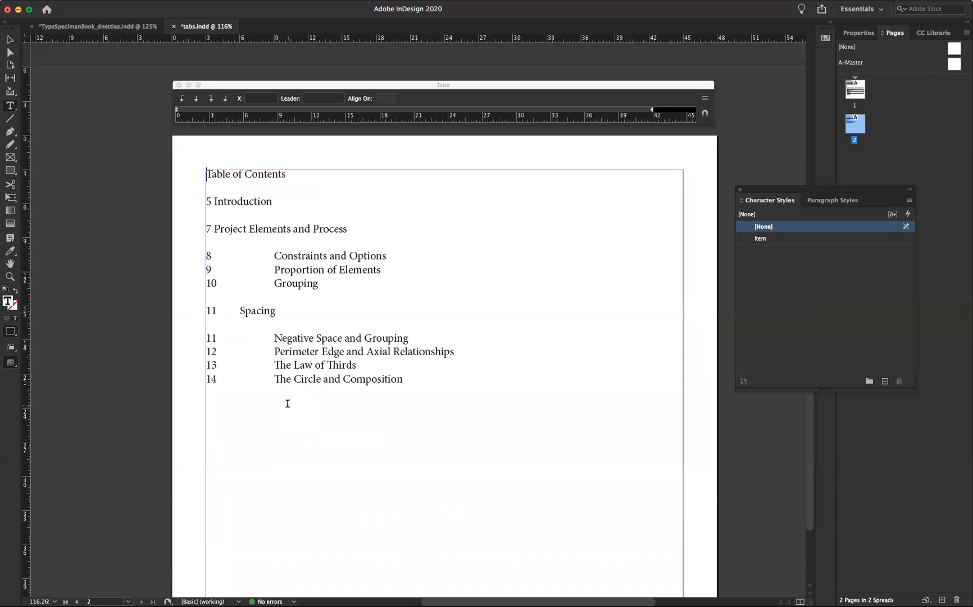
{"action": "scroll", "coordinate": [287, 403], "scroll_direction": "down", "scroll_amount": 2}
{"action": "scroll", "coordinate": [287, 402], "scroll_direction": "right", "scroll_amount": 1}
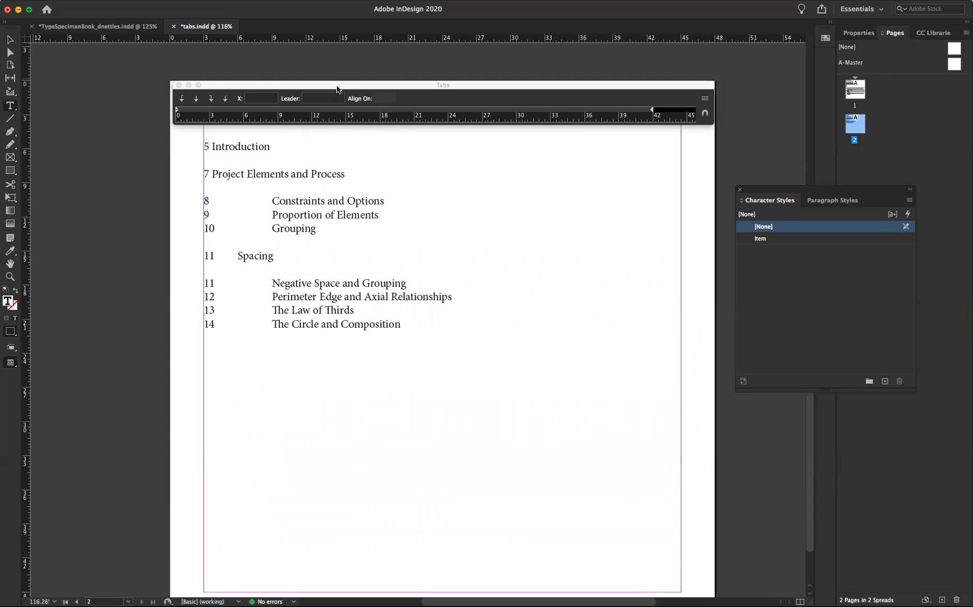
{"action": "left_click_drag", "start_coordinate": [337, 83], "coordinate": [365, 68]}
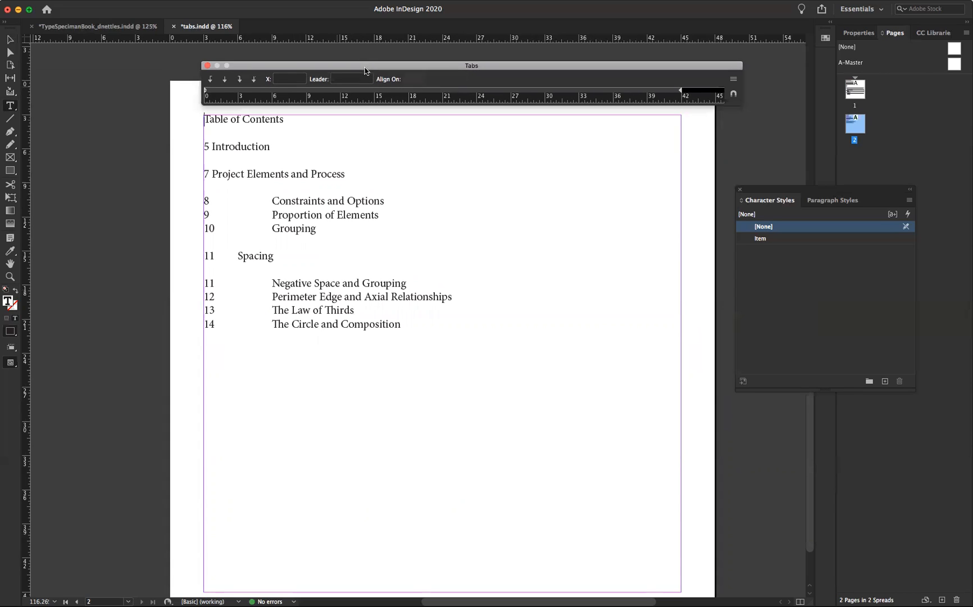
Step: Insert a tab before the page number of every Table of Contents entry, from Introduction to The Circle and Composition
{"action": "left_click", "coordinate": [205, 146]}
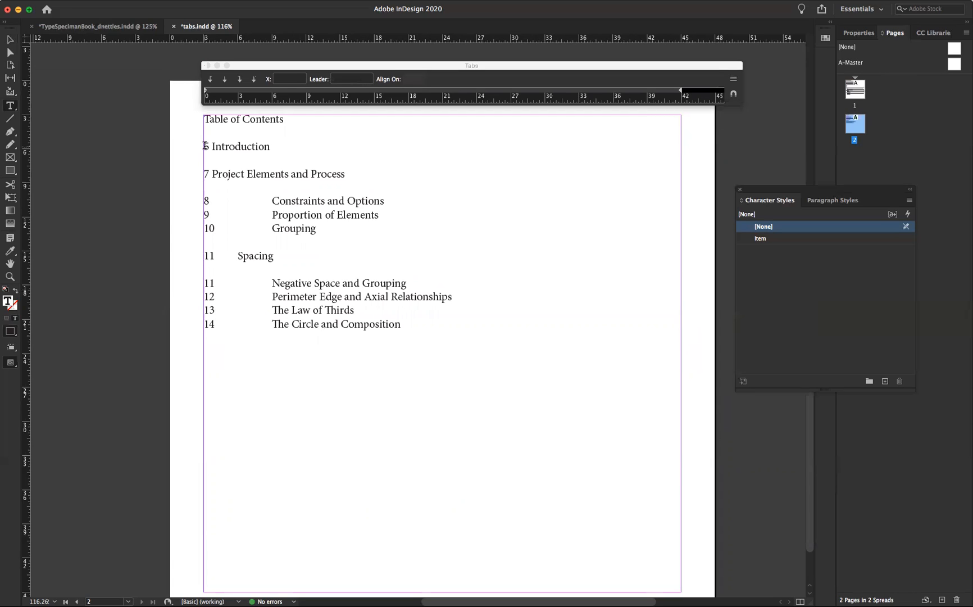
{"action": "key", "text": "Tab"}
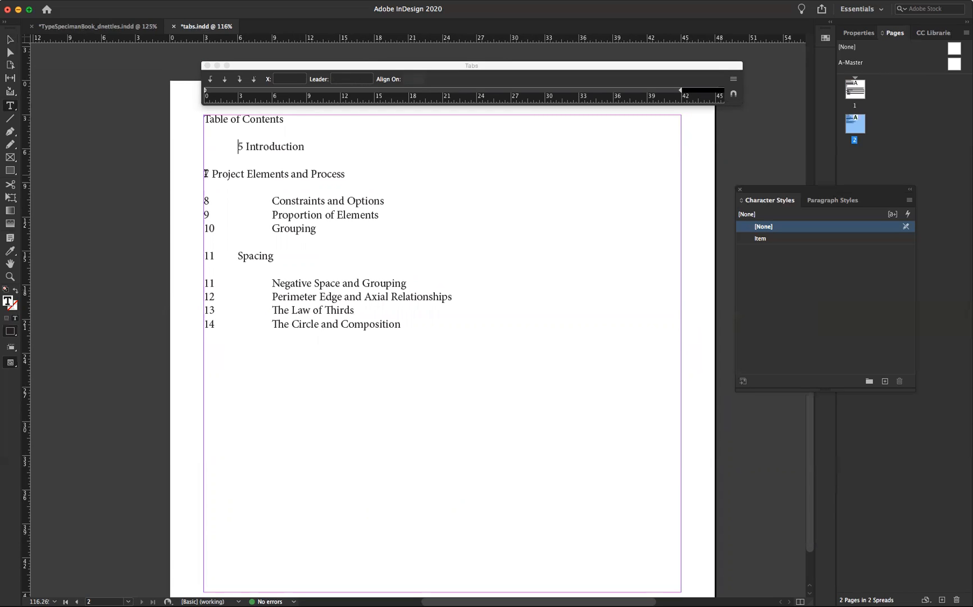
{"action": "left_click", "coordinate": [206, 174]}
{"action": "key", "text": "Tab"}
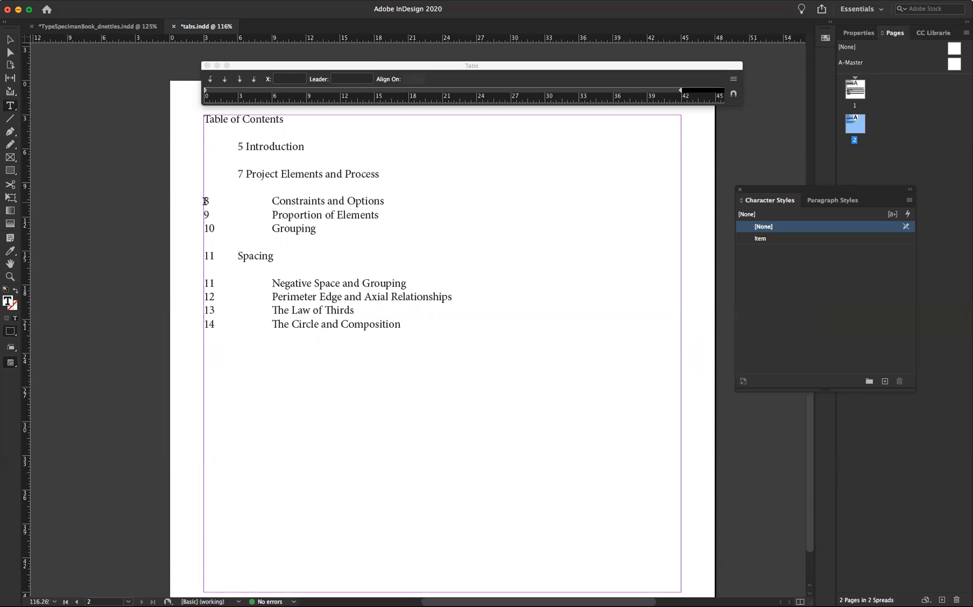
{"action": "left_click", "coordinate": [205, 202]}
{"action": "key", "text": "Tab"}
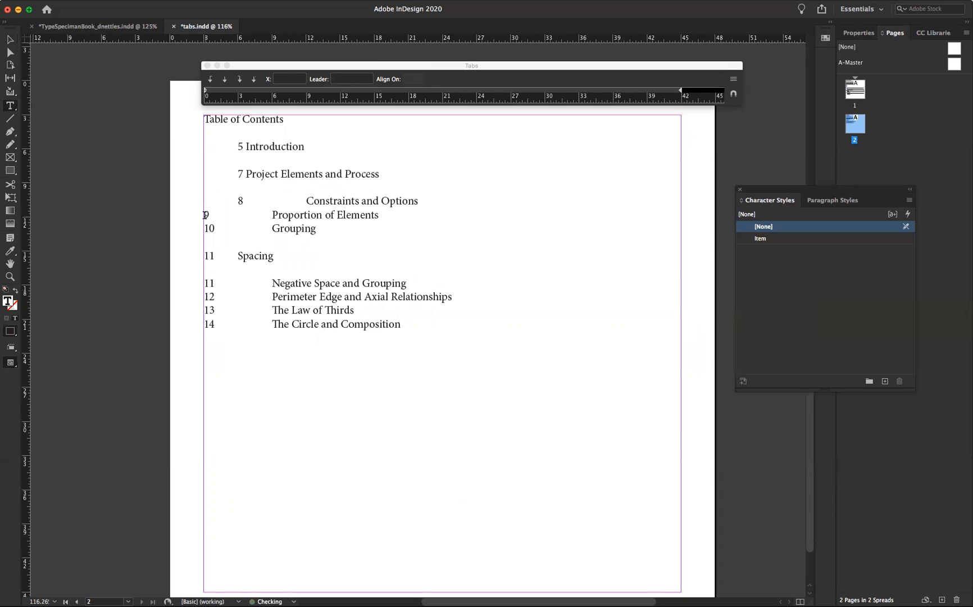
{"action": "left_click", "coordinate": [205, 216]}
{"action": "key", "text": "Tab"}
{"action": "left_click", "coordinate": [205, 229]}
{"action": "key", "text": "Tab"}
{"action": "left_click", "coordinate": [204, 263]}
{"action": "key", "text": "Tab"}
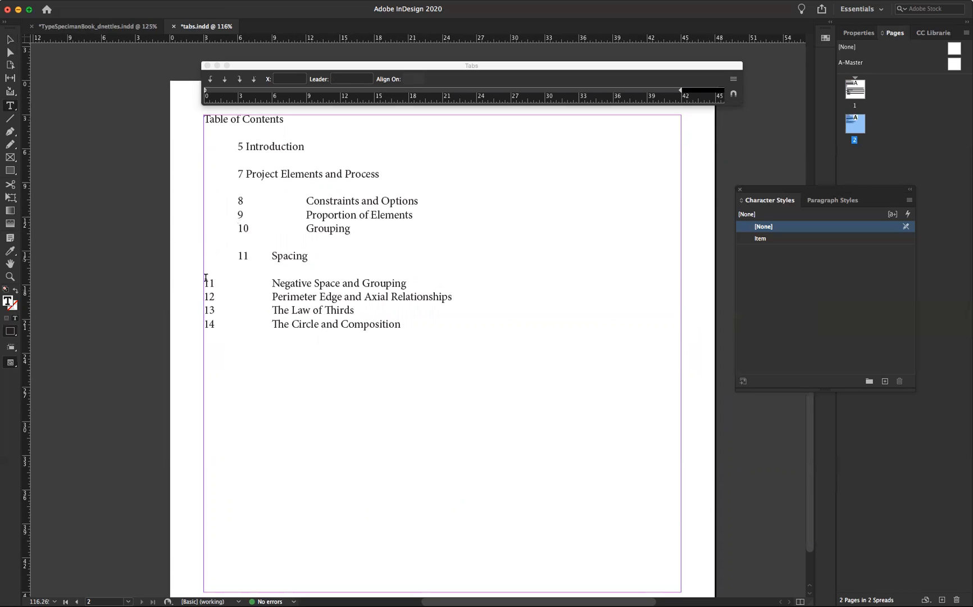
{"action": "key", "text": "Tab"}
{"action": "left_click", "coordinate": [204, 297]}
{"action": "key", "text": "Tab"}
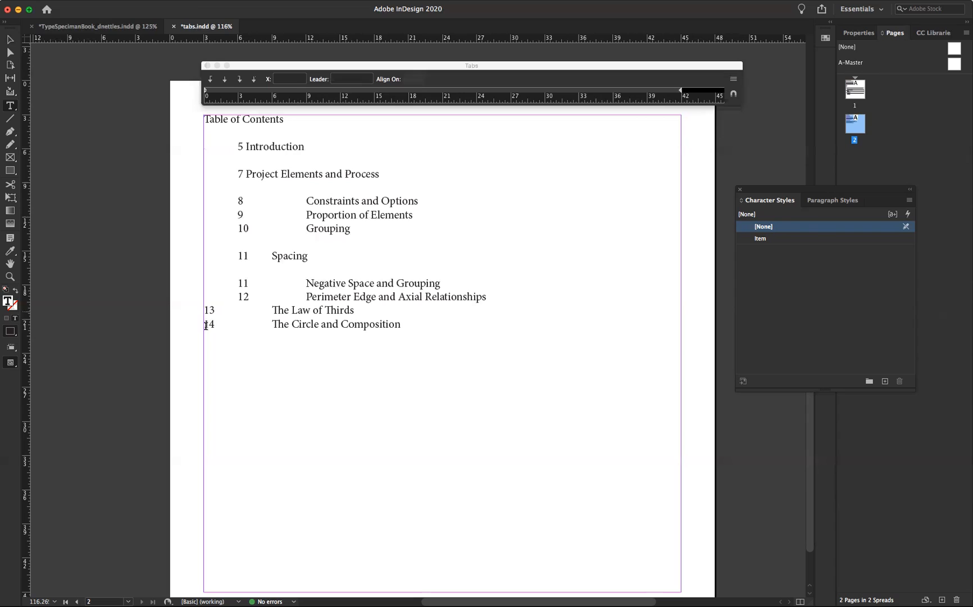
{"action": "key", "text": "Tab"}
{"action": "left_click", "coordinate": [205, 325]}
{"action": "key", "text": "Tab"}
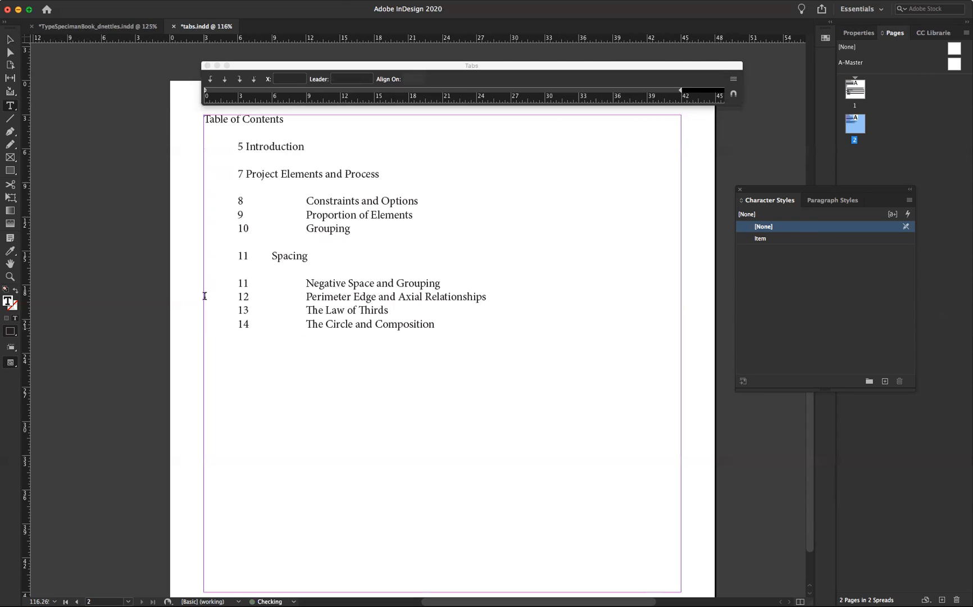
{"action": "left_click", "coordinate": [239, 82]}
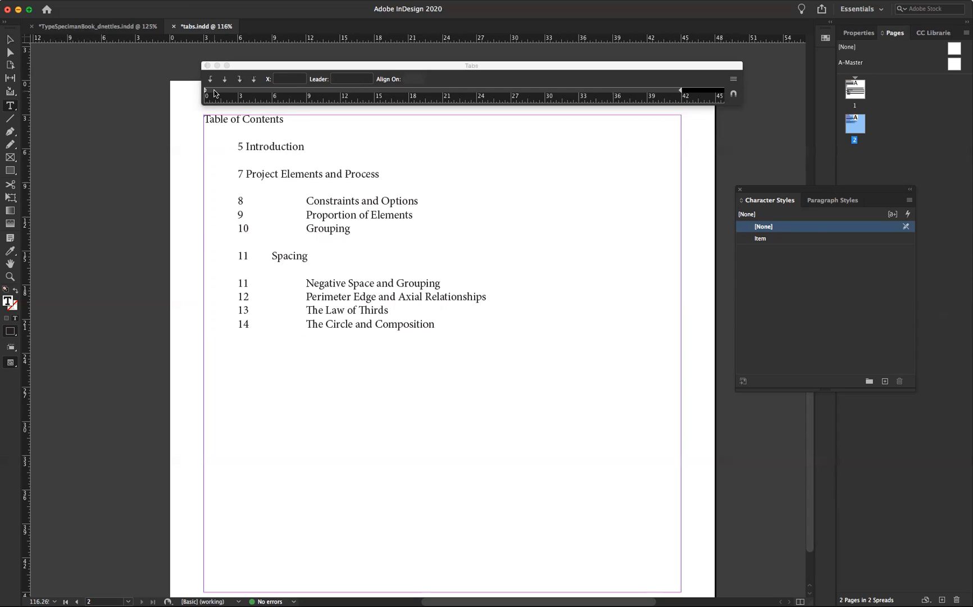
{"action": "left_click", "coordinate": [215, 93]}
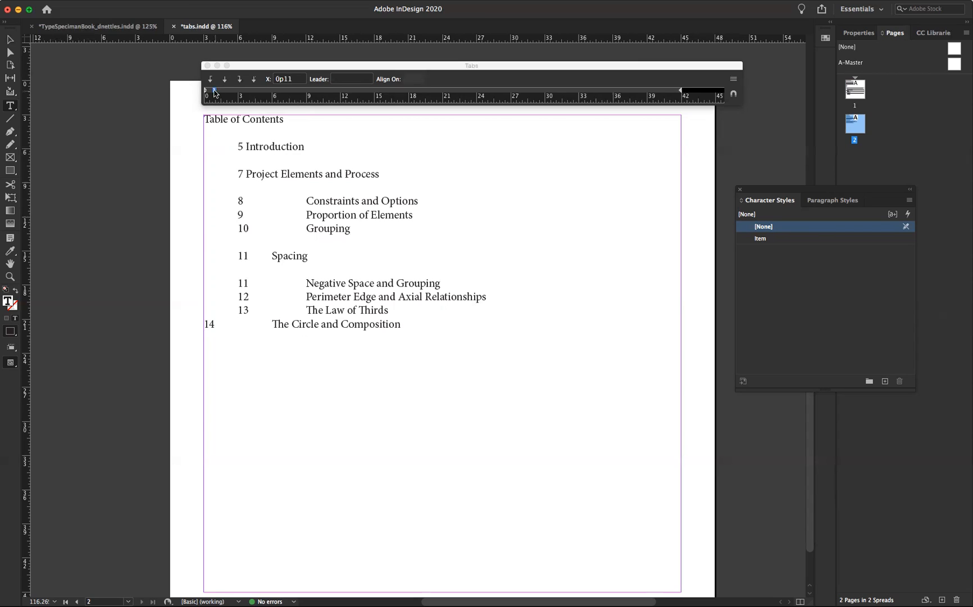
{"action": "left_click_drag", "start_coordinate": [217, 93], "coordinate": [218, 93]}
{"action": "key", "text": "super+z"}
{"action": "key", "text": "super+shift+z"}
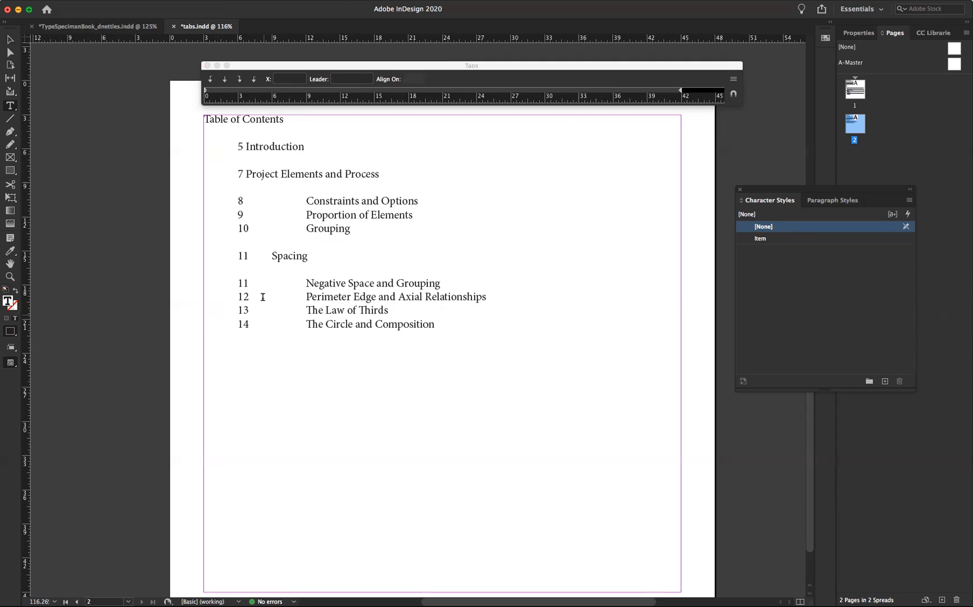
Step: Give all the Table of Contents entries below the heading a right-justified tab stop at 1p3
{"action": "left_click", "coordinate": [212, 145]}
{"action": "left_click", "coordinate": [445, 326], "text": "shift"}
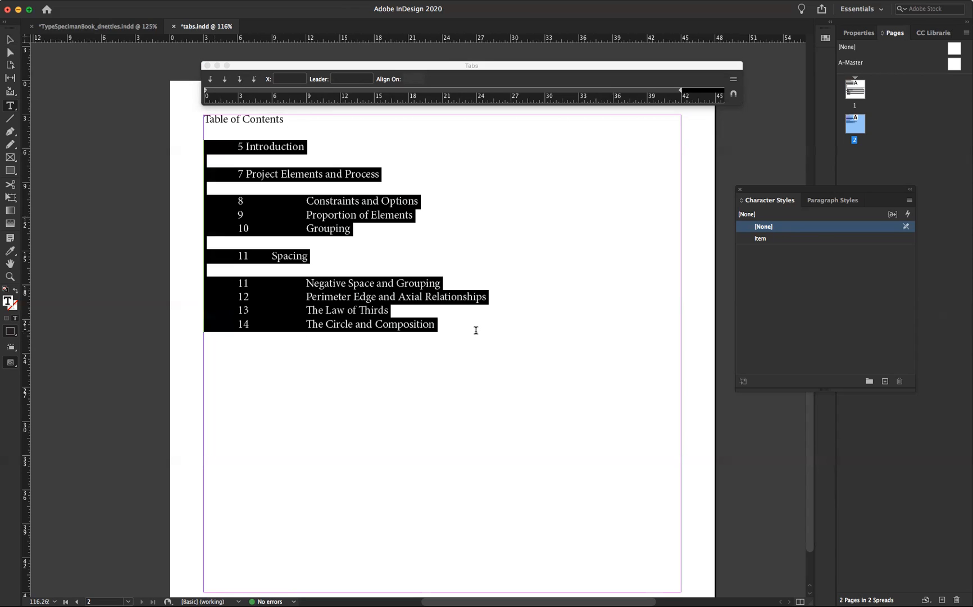
{"action": "left_click", "coordinate": [220, 92]}
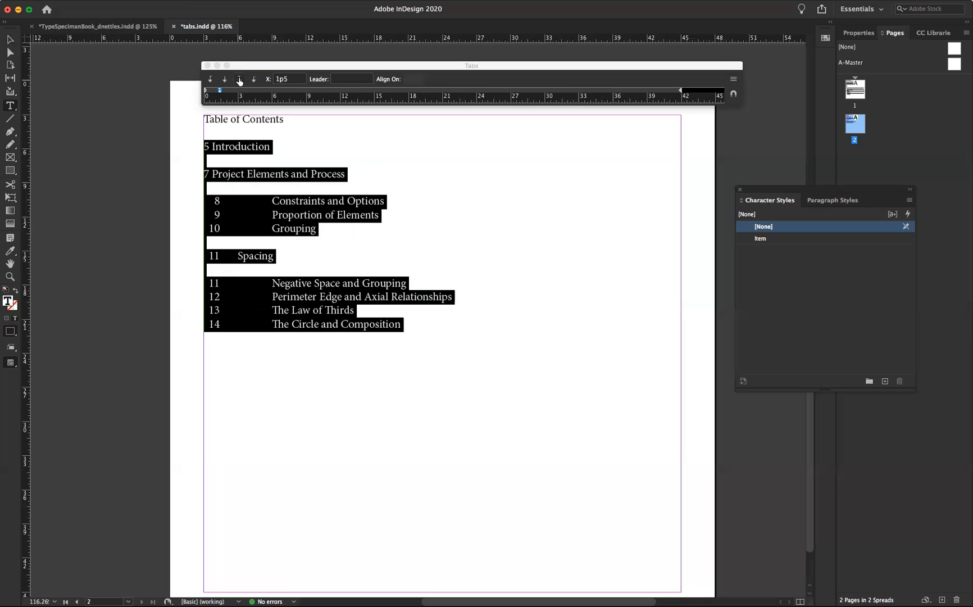
{"action": "left_click", "coordinate": [238, 81]}
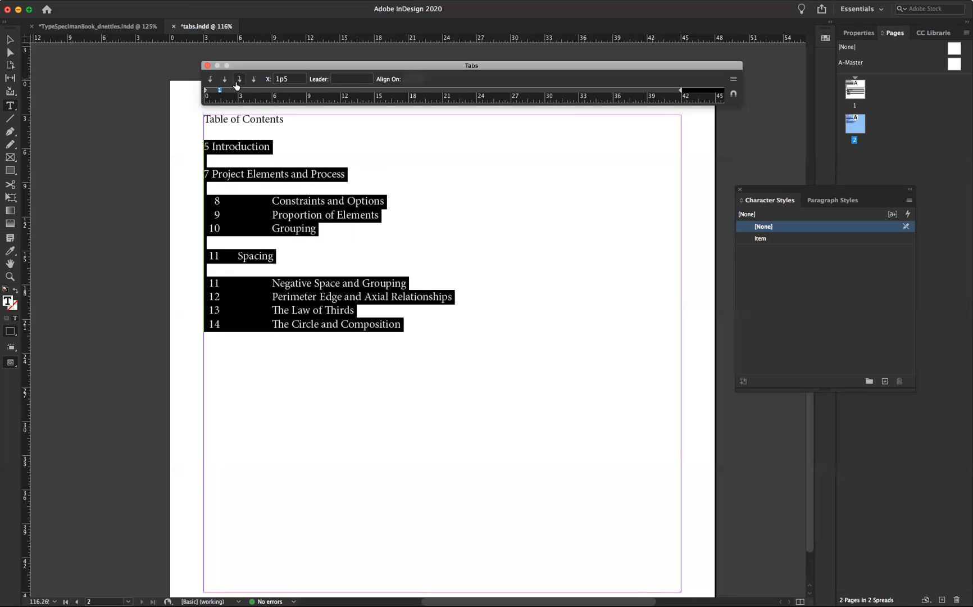
{"action": "left_click", "coordinate": [219, 92]}
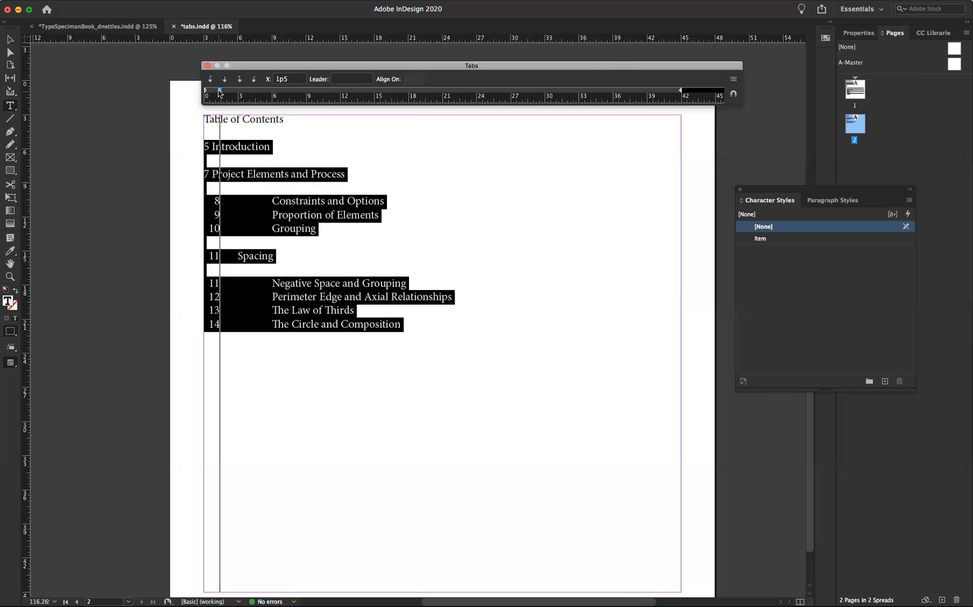
{"action": "left_click_drag", "start_coordinate": [219, 91], "coordinate": [218, 93]}
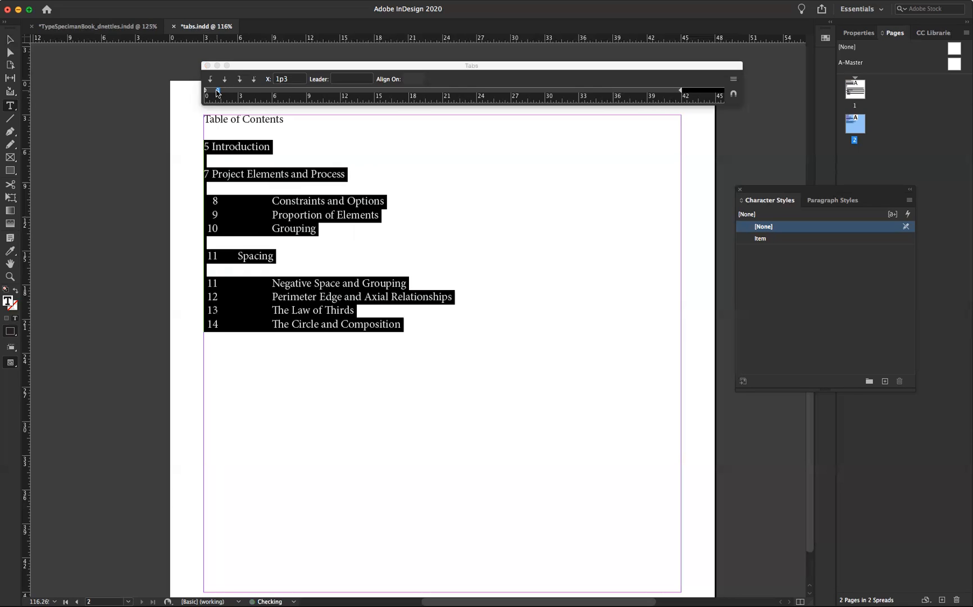
Step: Try an extra tab before the Introduction entry's page number, remove it, and change that entry's tab stop to decimal alignment
{"action": "left_click", "coordinate": [205, 146]}
{"action": "key", "text": "Tab"}
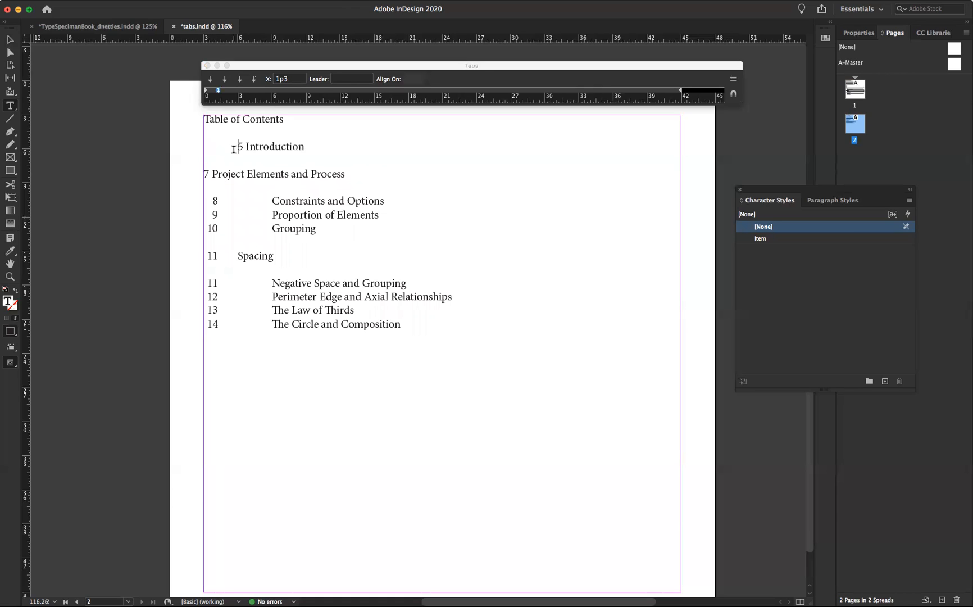
{"action": "key", "text": "BackSpace"}
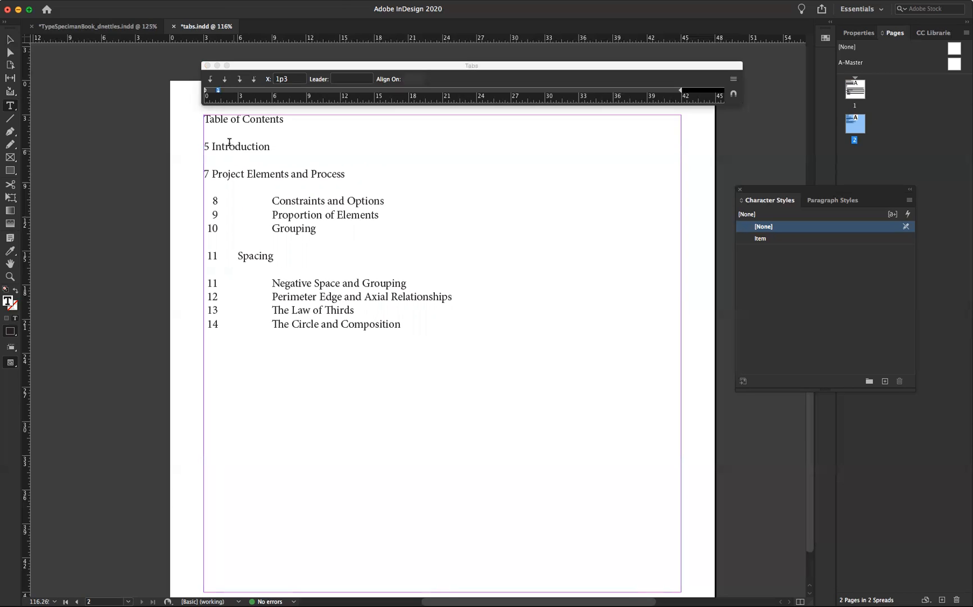
{"action": "left_click", "coordinate": [219, 93]}
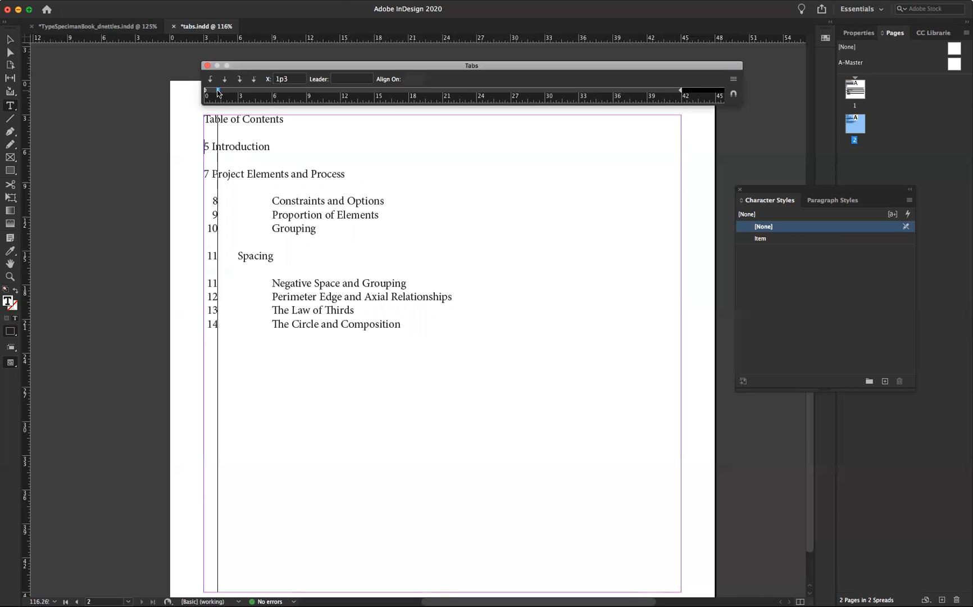
{"action": "left_click", "coordinate": [253, 81]}
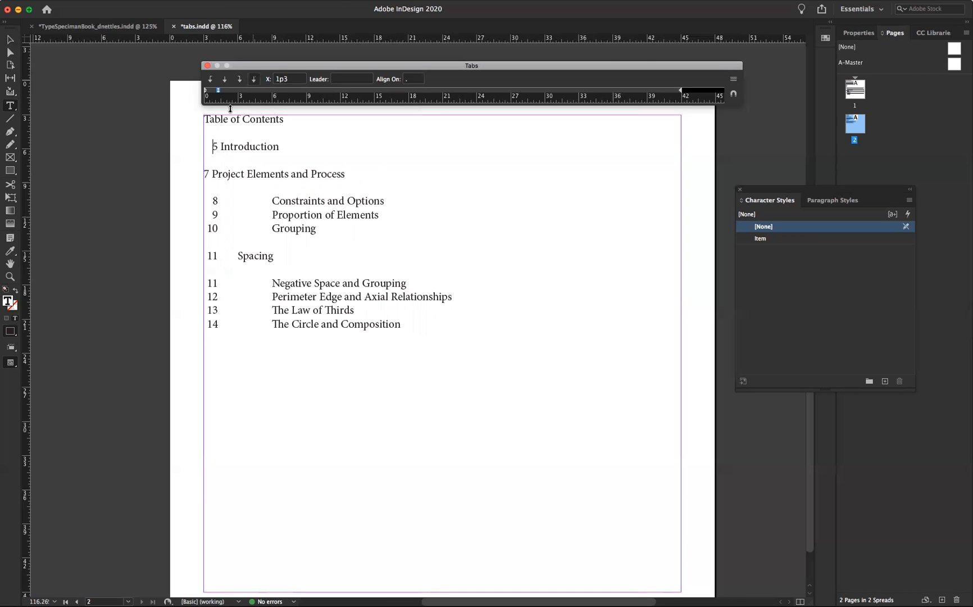
Step: Apply a right-justified tab stop at 1p1 to all the entries, from Introduction to The Circle and Composition
{"action": "left_click", "coordinate": [224, 315], "text": "shift"}
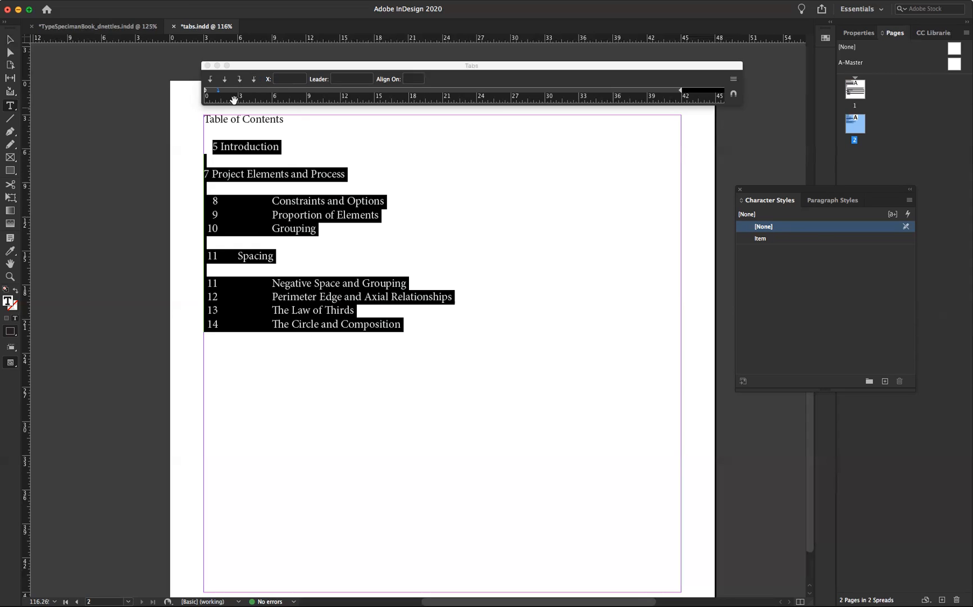
{"action": "left_click", "coordinate": [218, 91]}
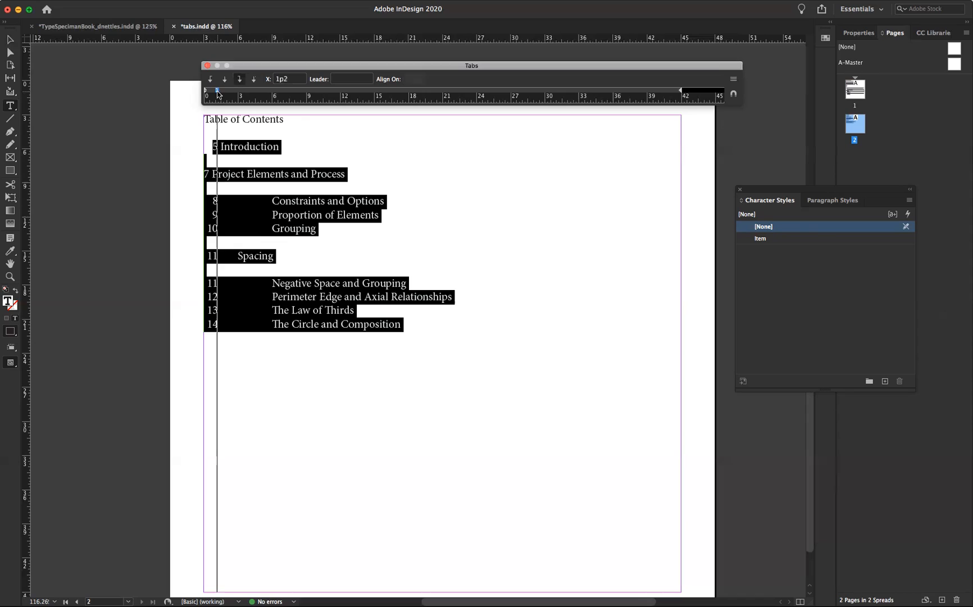
{"action": "left_click_drag", "start_coordinate": [218, 92], "coordinate": [217, 92]}
{"action": "left_click", "coordinate": [217, 92]}
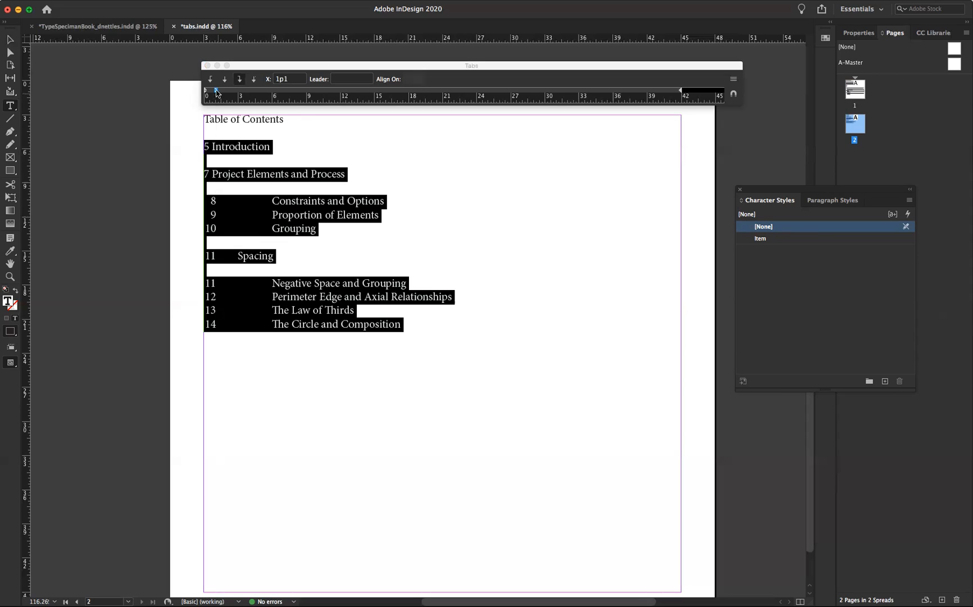
Step: Try the entries' right-justified tab stop at 2p7, and put it back at 1p1
{"action": "left_click", "coordinate": [221, 91]}
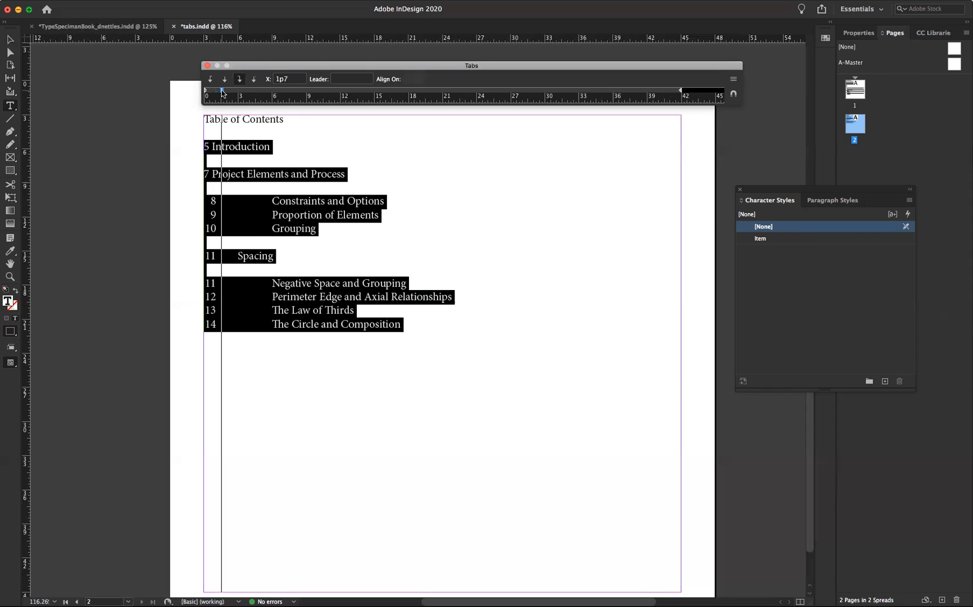
{"action": "left_click_drag", "start_coordinate": [221, 90], "coordinate": [235, 95]}
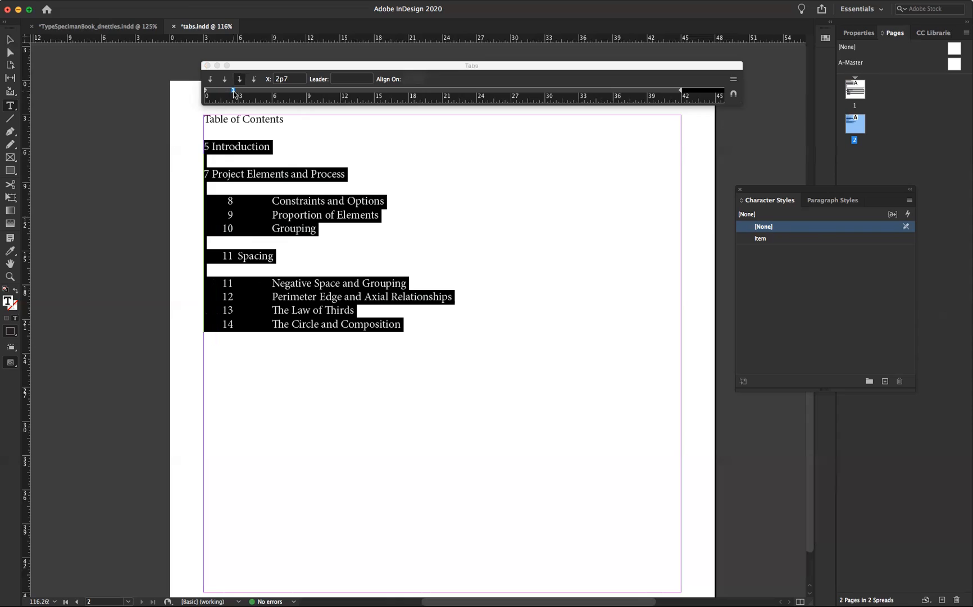
{"action": "left_click_drag", "start_coordinate": [233, 89], "coordinate": [214, 89]}
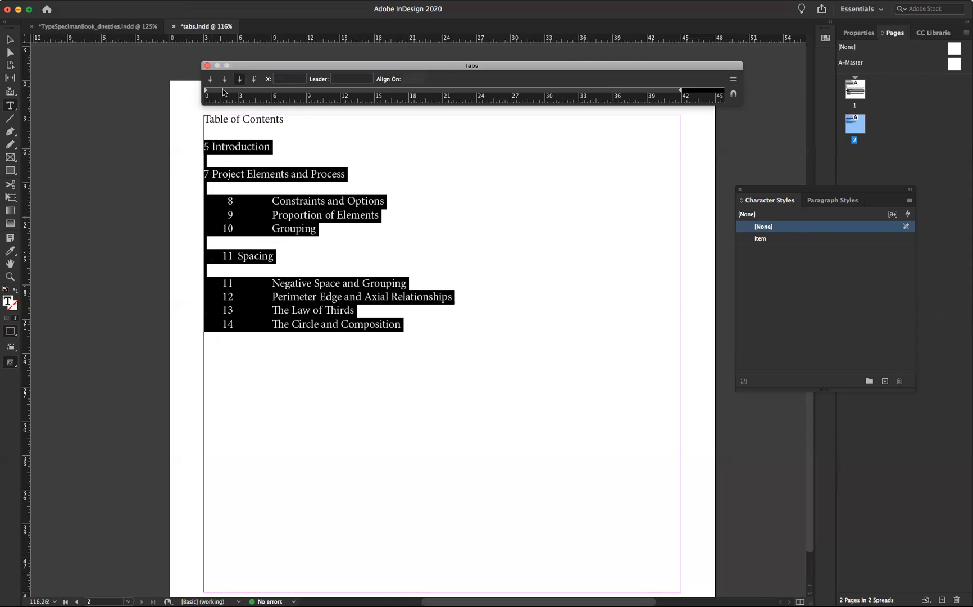
{"action": "left_click", "coordinate": [217, 89]}
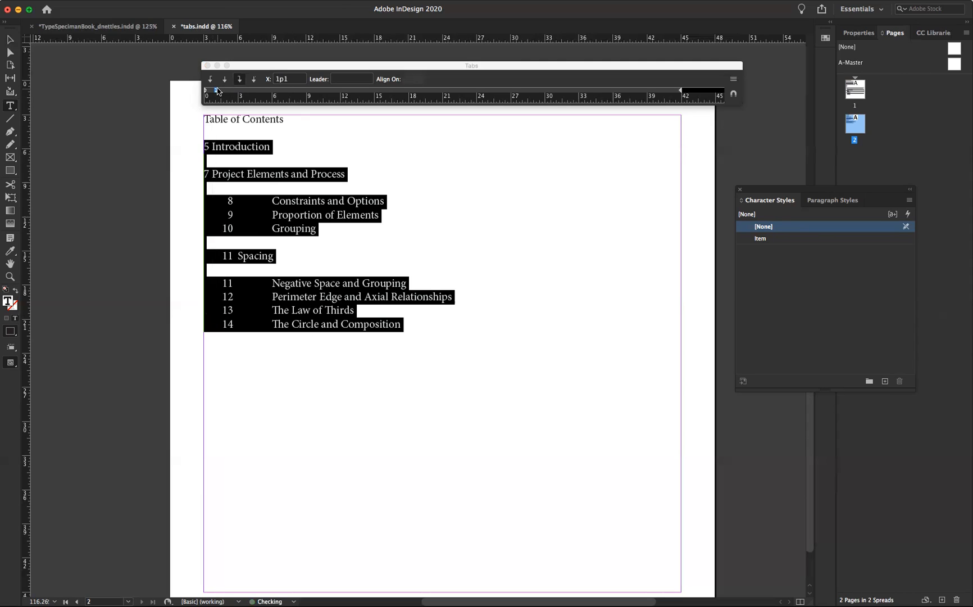
Step: Replace the space after page numbers 5 and 7 with a tab
{"action": "left_click", "coordinate": [210, 145]}
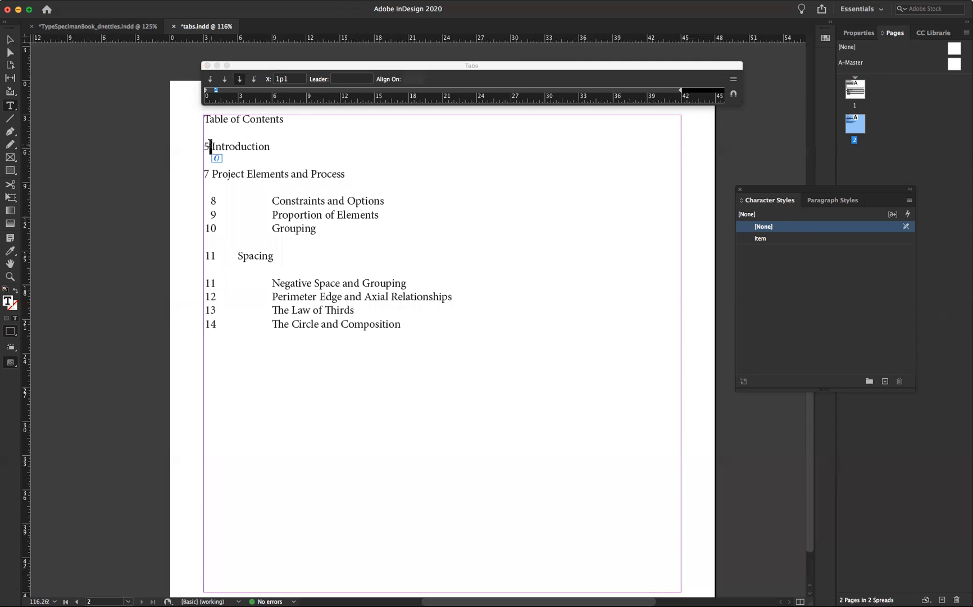
{"action": "key", "text": "Tab"}
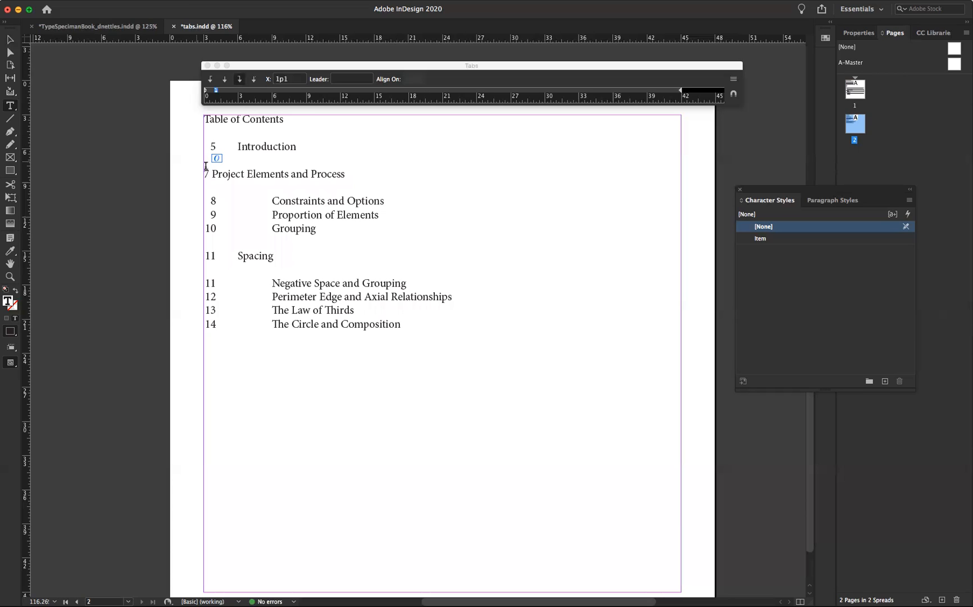
{"action": "left_click", "coordinate": [212, 170]}
{"action": "key", "text": "Tab"}
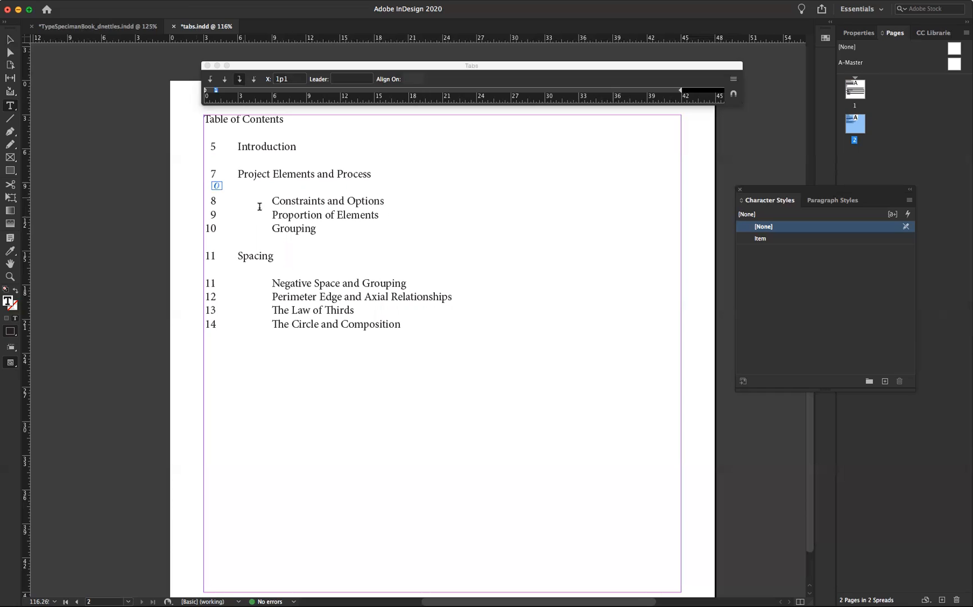
Step: Give the entries left-justified tab stops at about 2p0 for the section titles and at 3p0 for the indented titles
{"action": "left_click", "coordinate": [237, 91]}
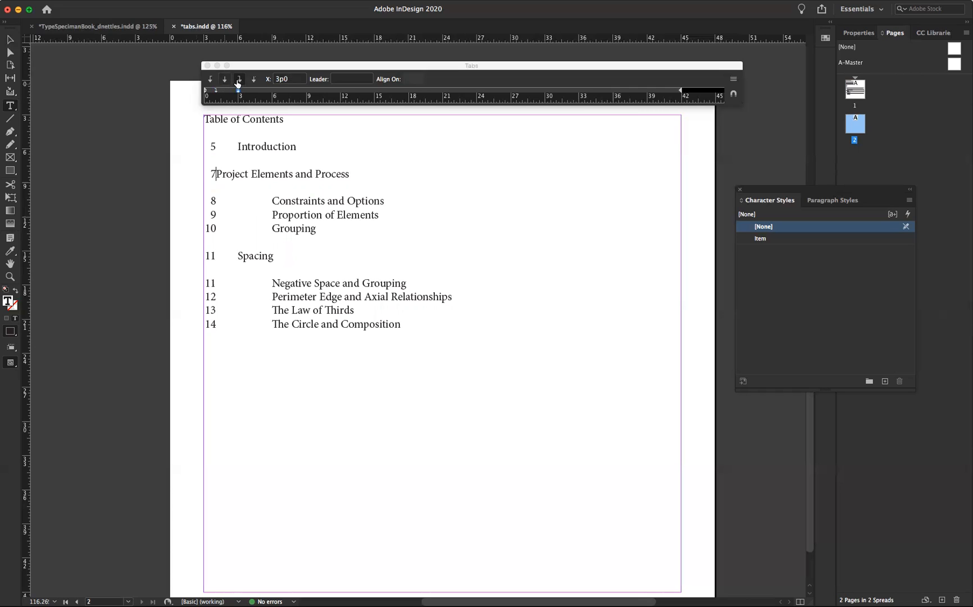
{"action": "left_click", "coordinate": [211, 80]}
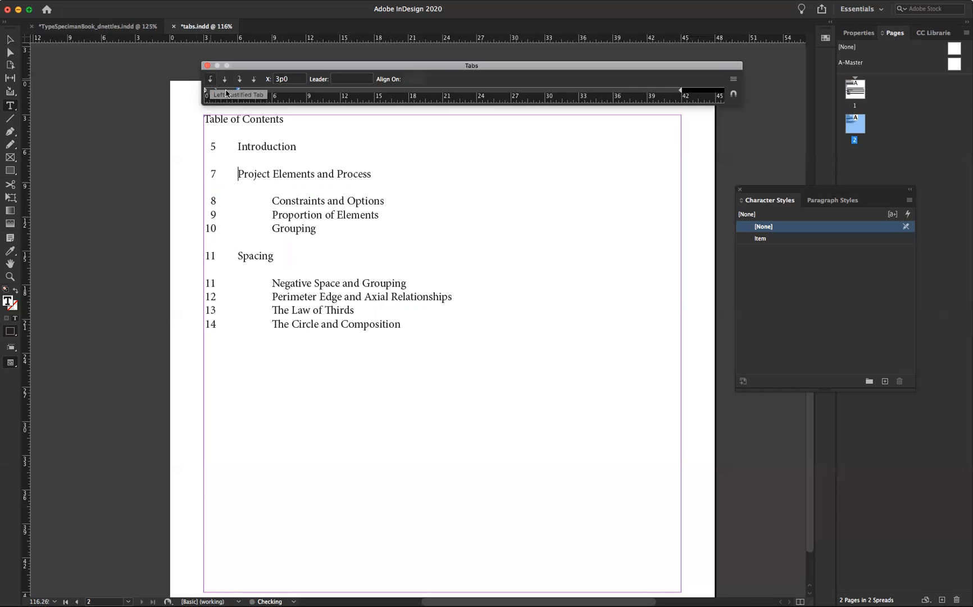
{"action": "left_click", "coordinate": [227, 146]}
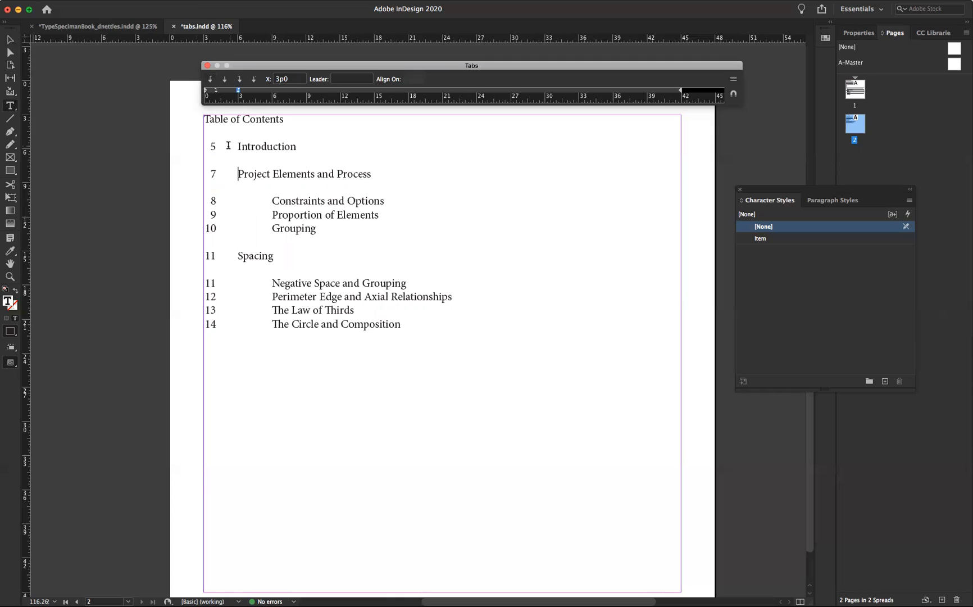
{"action": "left_click", "coordinate": [291, 343], "text": "shift"}
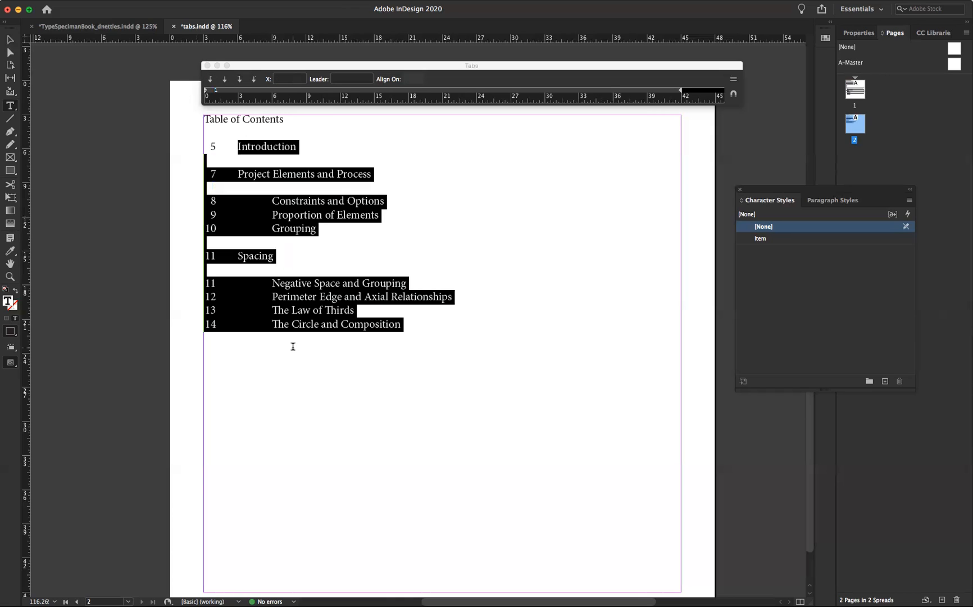
{"action": "left_click", "coordinate": [240, 93]}
{"action": "left_click_drag", "start_coordinate": [239, 93], "coordinate": [229, 94]}
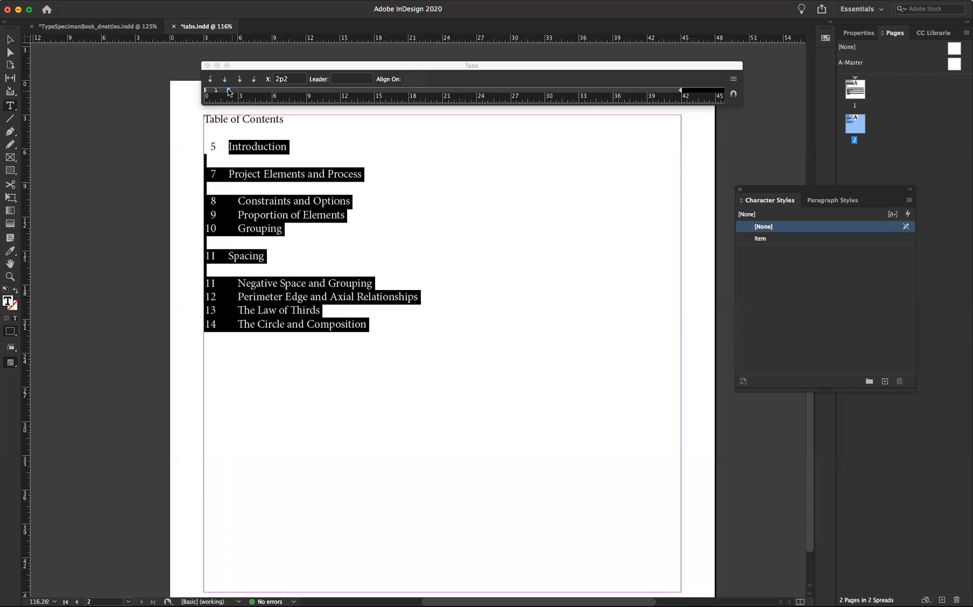
{"action": "left_click_drag", "start_coordinate": [229, 92], "coordinate": [243, 99]}
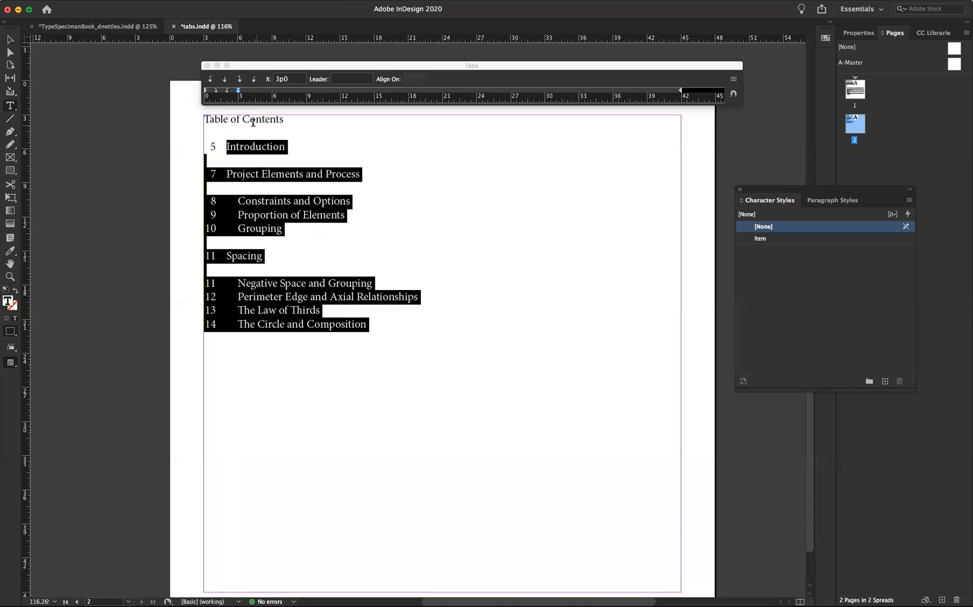
Step: Create a paragraph style named TOC from the entries Introduction through The Circle and Composition, and apply it to them
{"action": "left_click", "coordinate": [253, 123]}
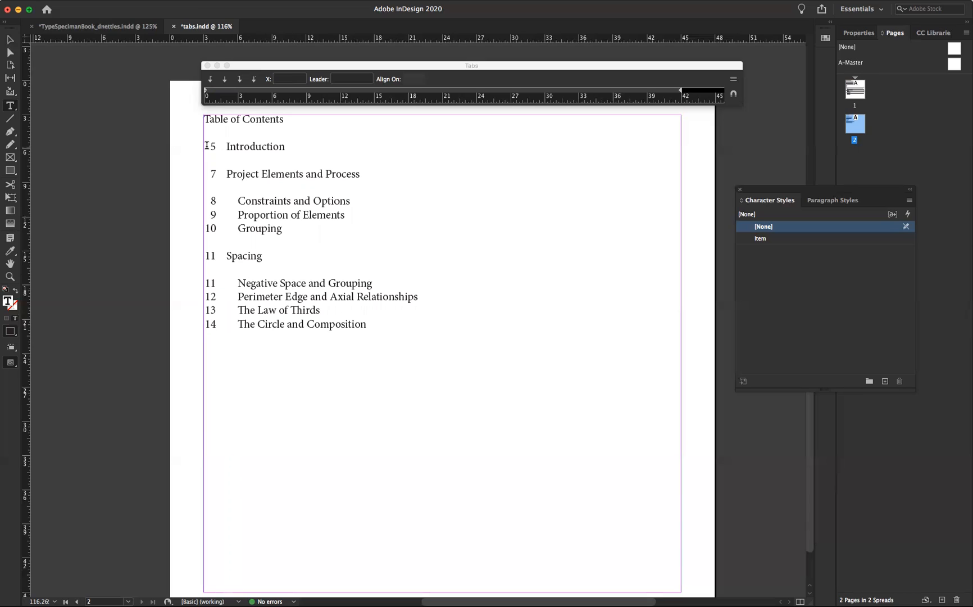
{"action": "left_click_drag", "start_coordinate": [207, 147], "coordinate": [458, 338]}
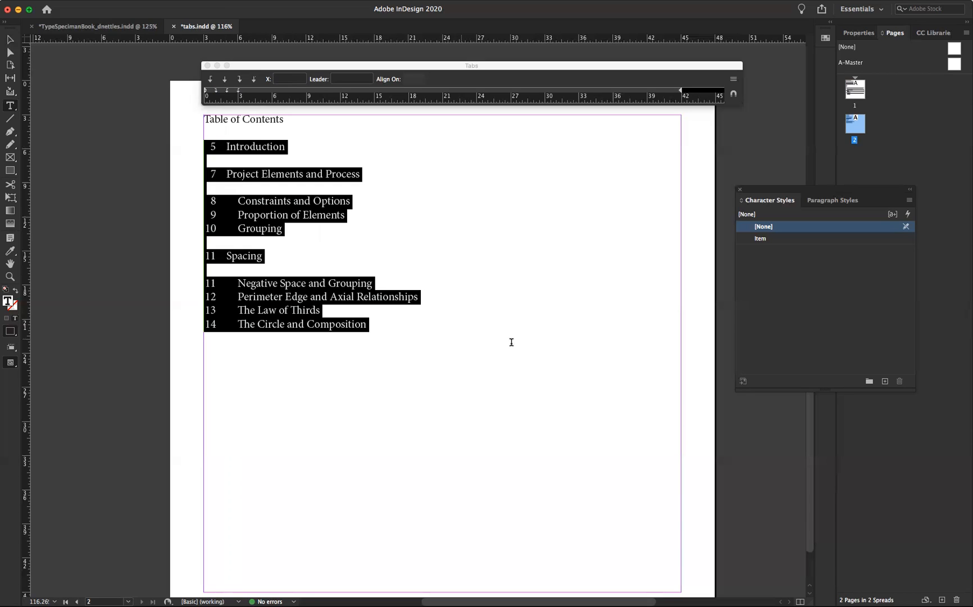
{"action": "left_click", "coordinate": [834, 200]}
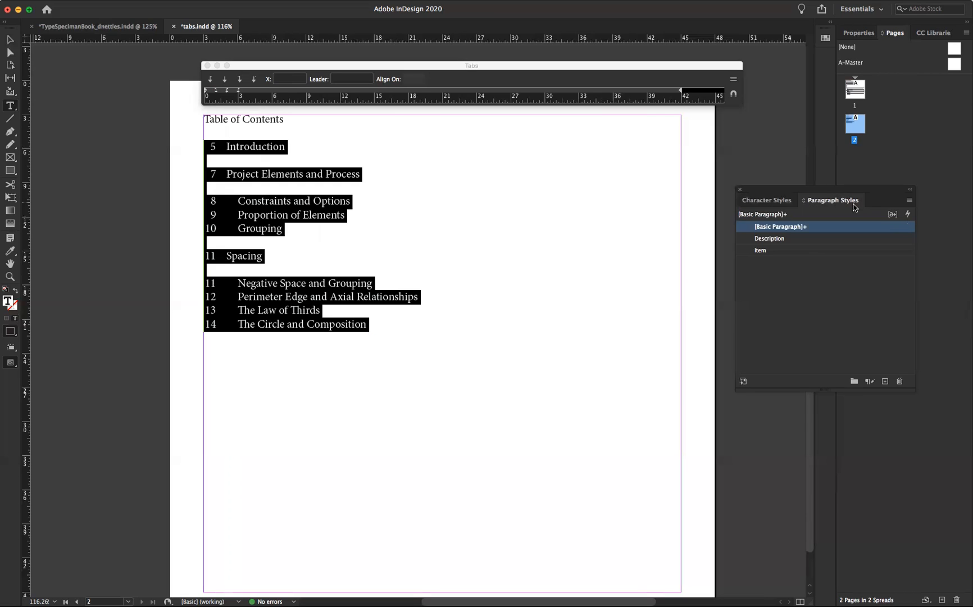
{"action": "left_click", "coordinate": [909, 201]}
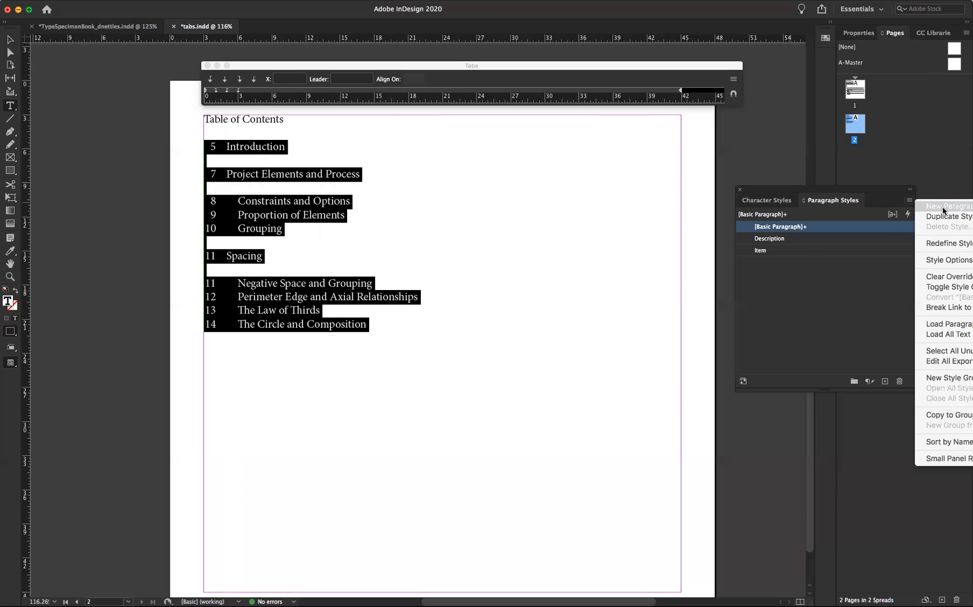
{"action": "left_click", "coordinate": [831, 215]}
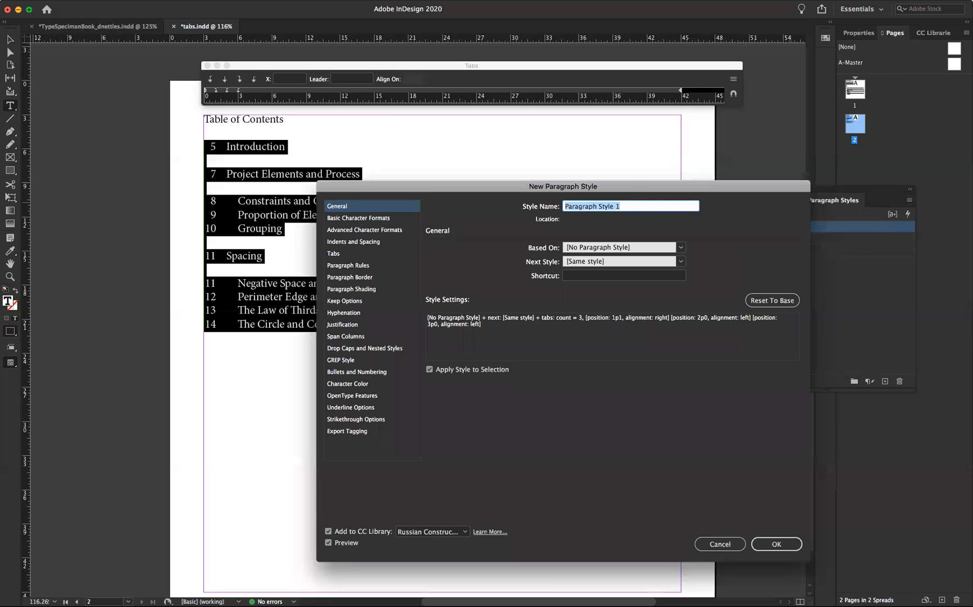
{"action": "type", "text": "TOC"}
{"action": "left_click", "coordinate": [778, 545]}
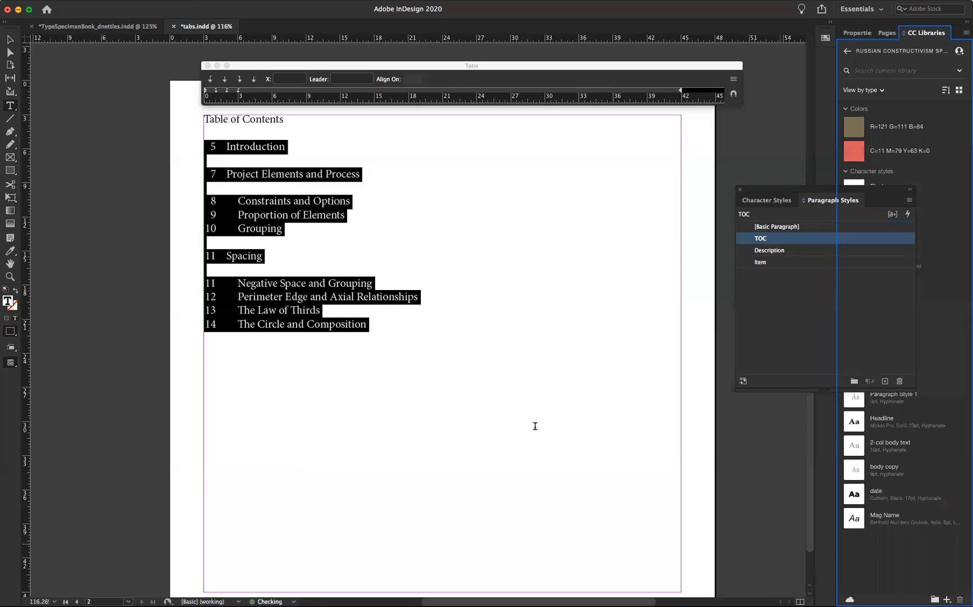
{"action": "left_click", "coordinate": [279, 206]}
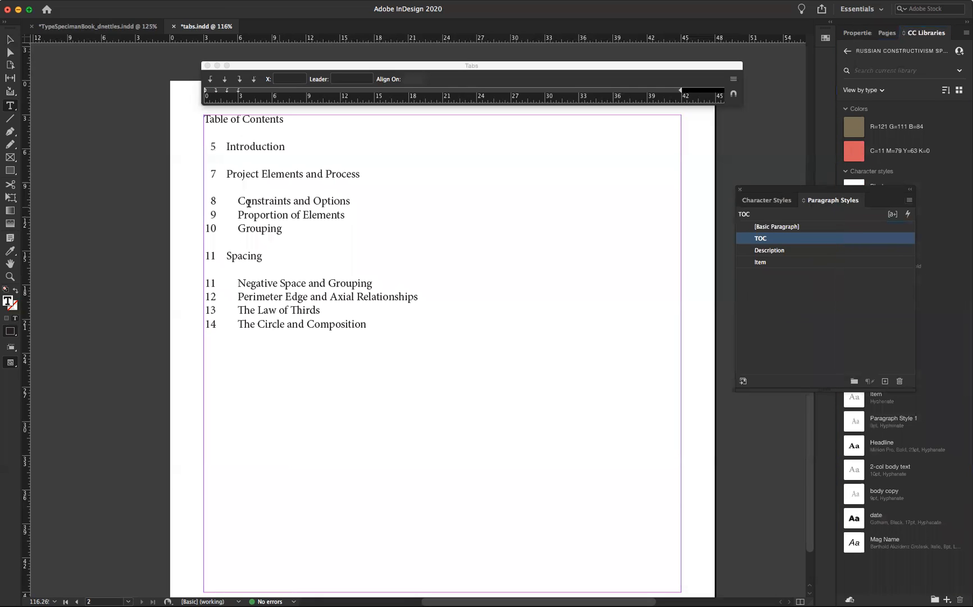
Step: Set the title text "Constraints and Options" to Minion Pro Italic, without its page number
{"action": "left_click_drag", "start_coordinate": [239, 200], "coordinate": [382, 195]}
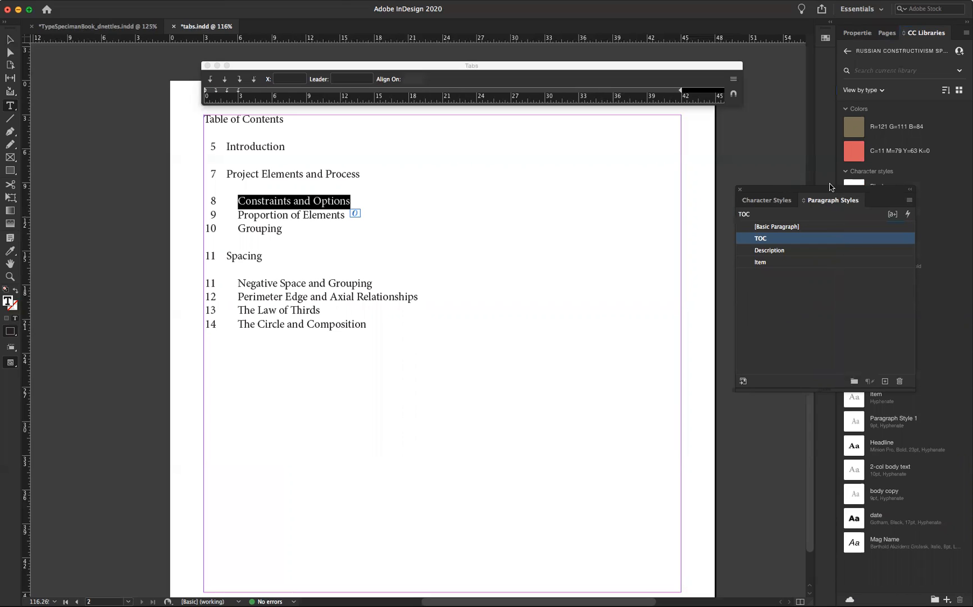
{"action": "left_click", "coordinate": [772, 204]}
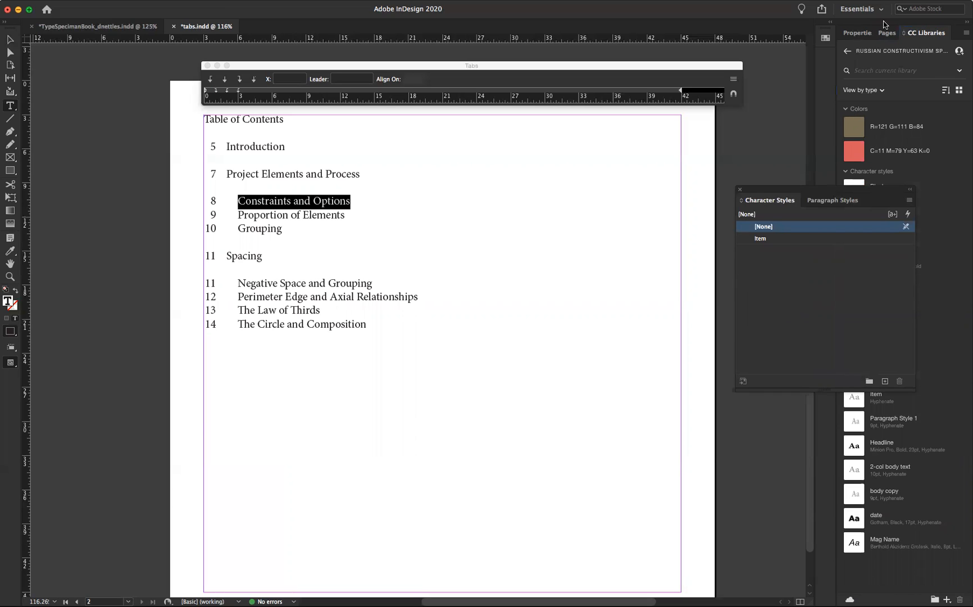
{"action": "left_click_drag", "start_coordinate": [820, 189], "coordinate": [686, 171]}
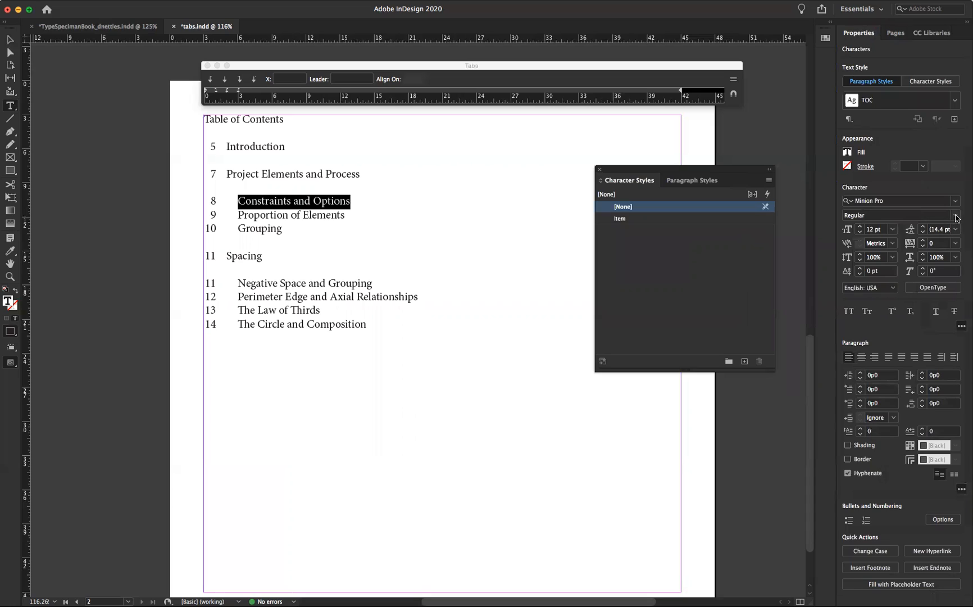
{"action": "left_click", "coordinate": [955, 216]}
{"action": "left_click", "coordinate": [862, 272]}
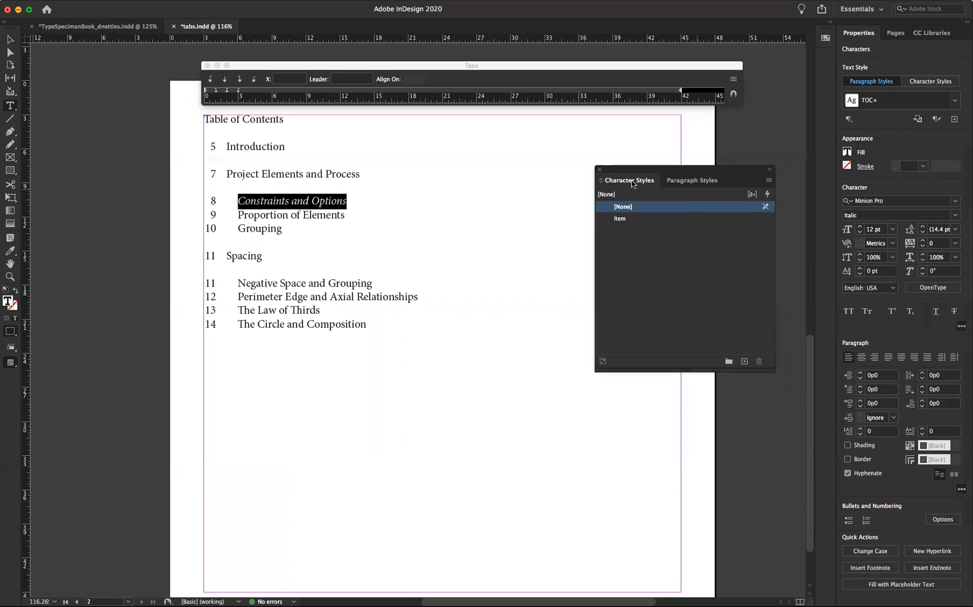
Step: Create a character style named Italic from the italicised "Constraints and Options" and apply it to that title
{"action": "left_click", "coordinate": [769, 179]}
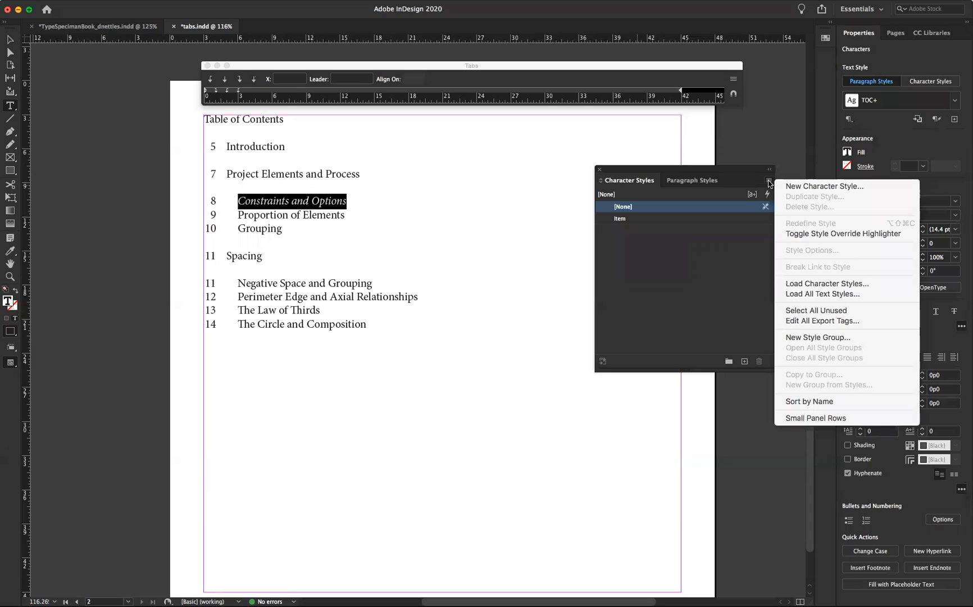
{"action": "left_click", "coordinate": [811, 190]}
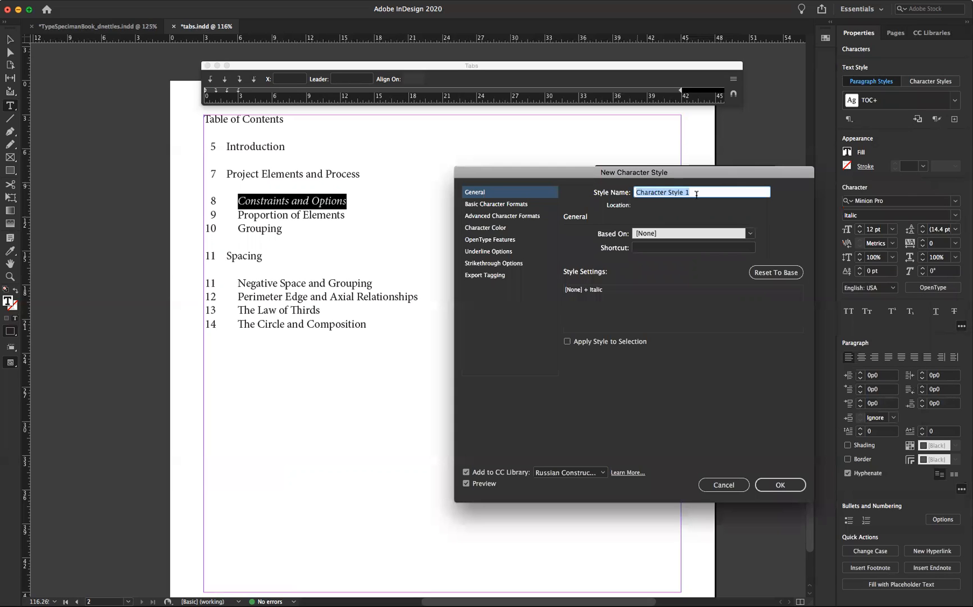
{"action": "key", "text": "BackSpace"}
{"action": "type", "text": "Italic"}
{"action": "left_click", "coordinate": [780, 484]}
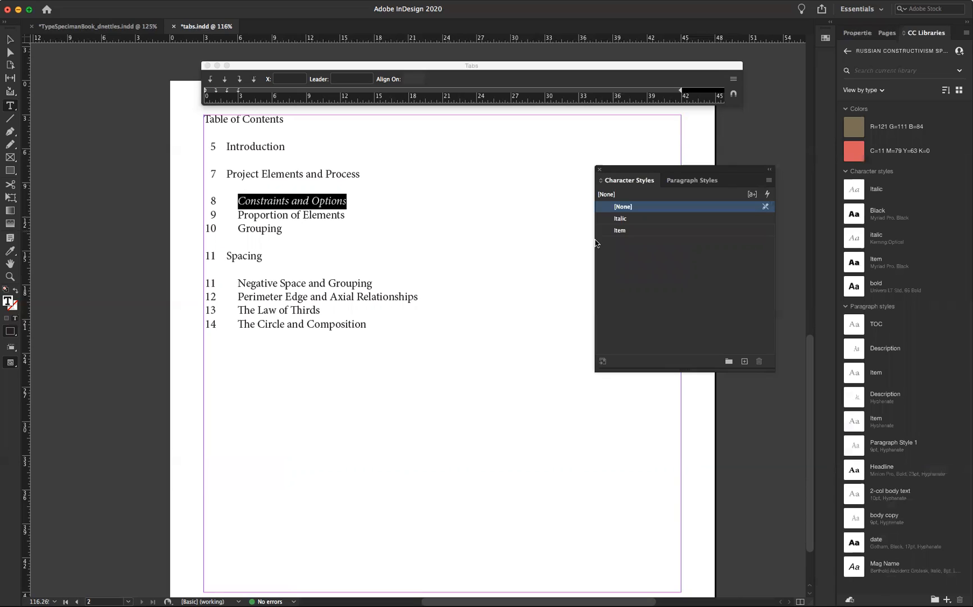
{"action": "left_click", "coordinate": [619, 219]}
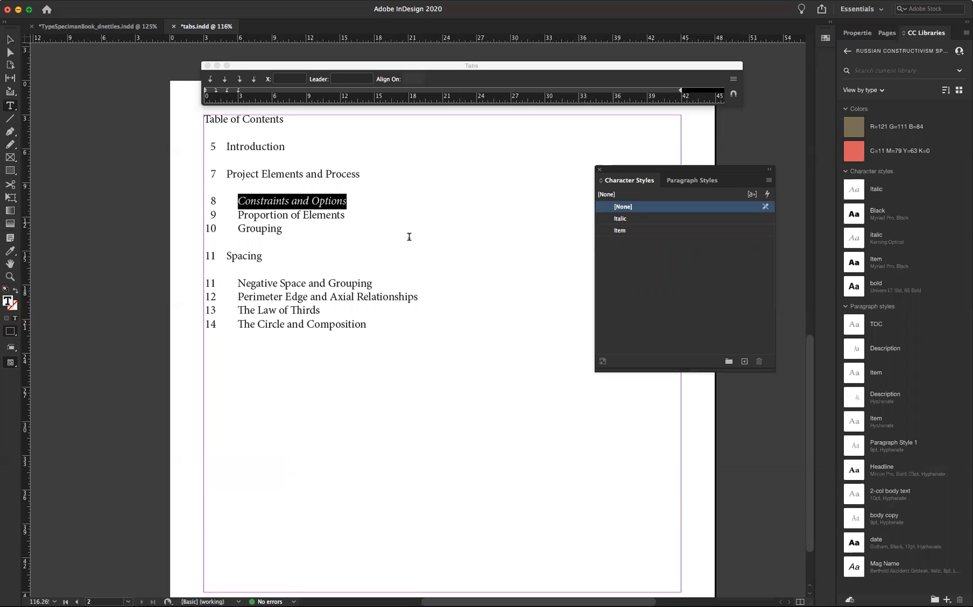
Step: Apply the Italic character style to the titles "Proportion of Elements" and "Grouping"
{"action": "left_click", "coordinate": [238, 215]}
{"action": "left_click_drag", "start_coordinate": [356, 211], "coordinate": [450, 212]}
{"action": "left_click", "coordinate": [624, 219]}
{"action": "left_click_drag", "start_coordinate": [238, 227], "coordinate": [301, 228]}
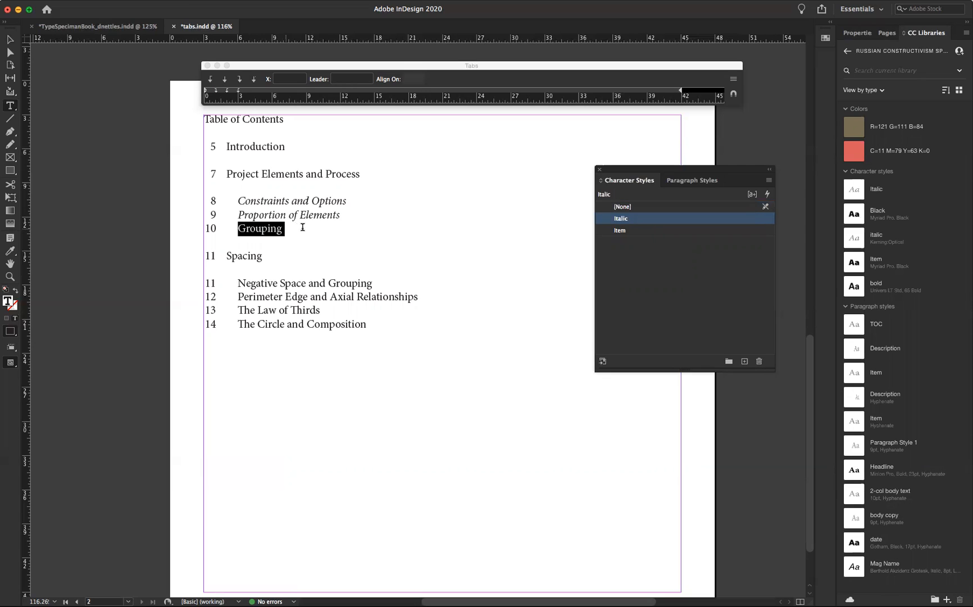
{"action": "left_click", "coordinate": [625, 220]}
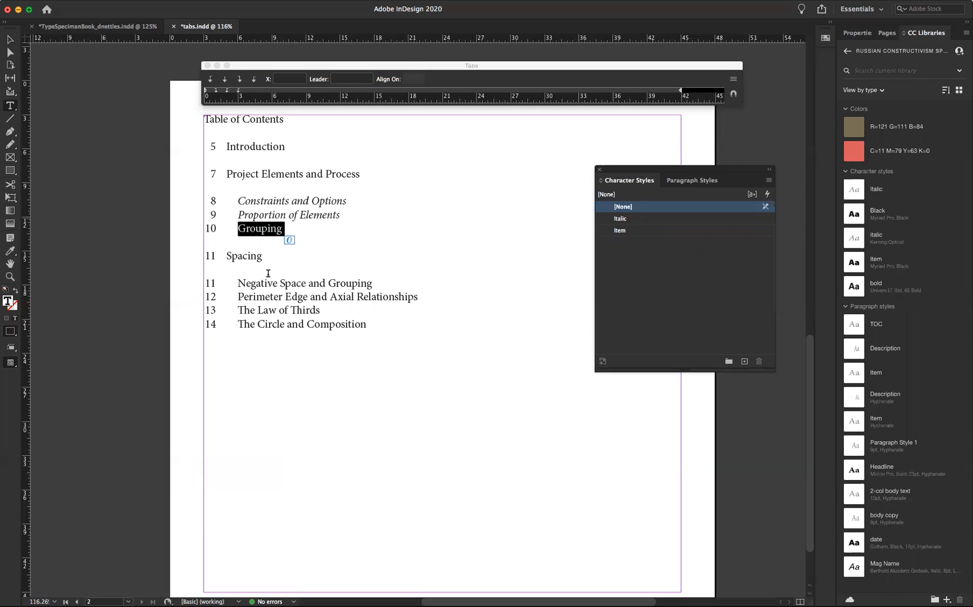
Step: Apply the Italic character style to the four titles under Spacing, from Negative Space and Grouping to The Circle and Composition
{"action": "left_click", "coordinate": [239, 283]}
{"action": "key", "text": "shift+End"}
{"action": "left_click", "coordinate": [605, 220]}
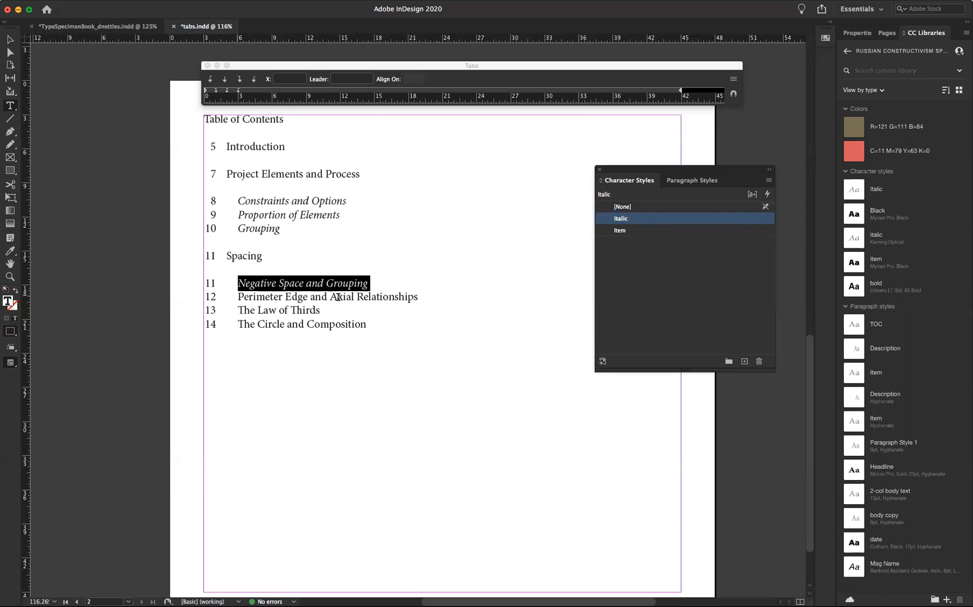
{"action": "triple_click", "coordinate": [468, 295]}
{"action": "left_click", "coordinate": [616, 220]}
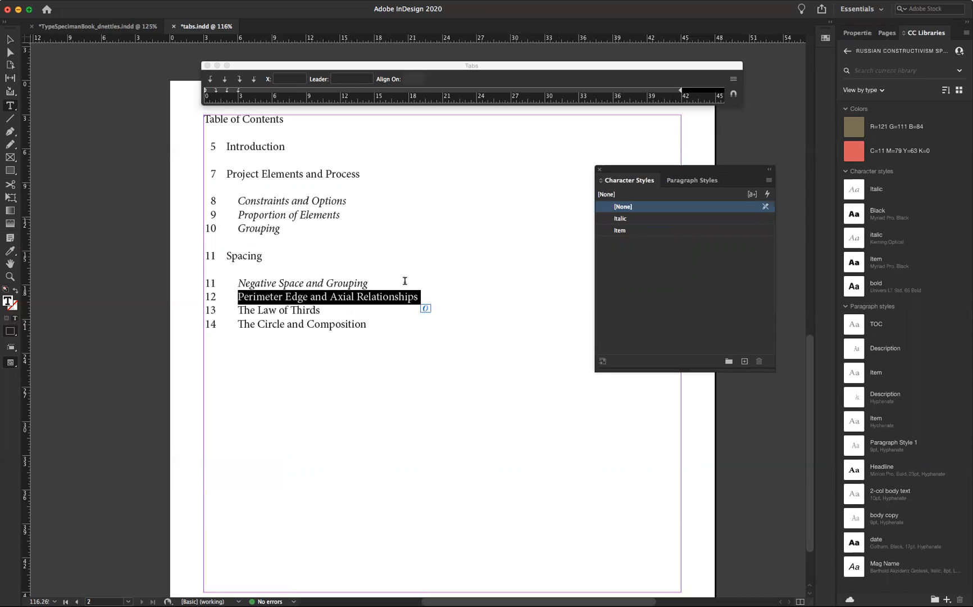
{"action": "left_click_drag", "start_coordinate": [239, 311], "coordinate": [360, 315]}
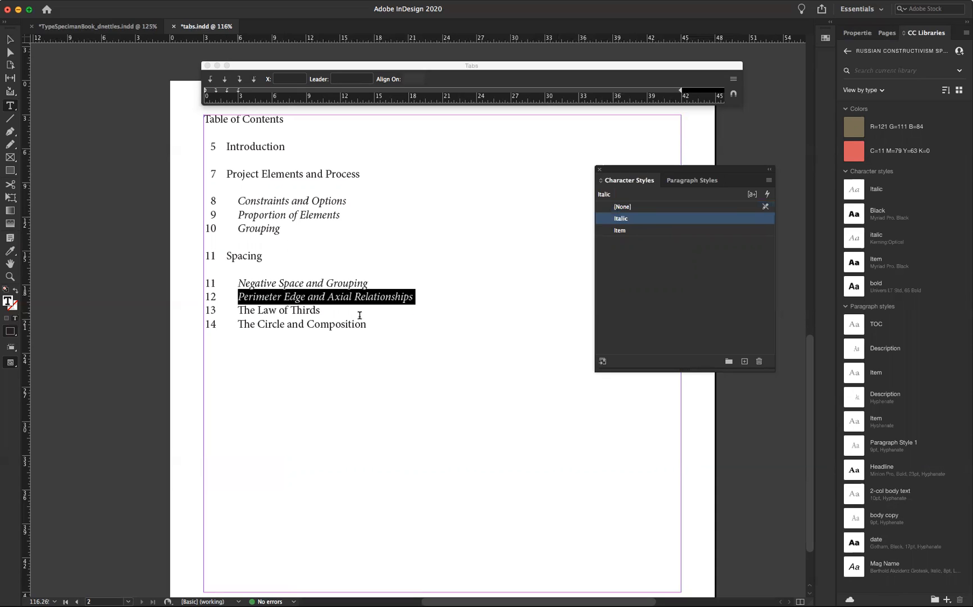
{"action": "left_click", "coordinate": [620, 218]}
{"action": "left_click_drag", "start_coordinate": [238, 323], "coordinate": [394, 320]}
{"action": "left_click", "coordinate": [615, 220]}
{"action": "left_click", "coordinate": [370, 226]}
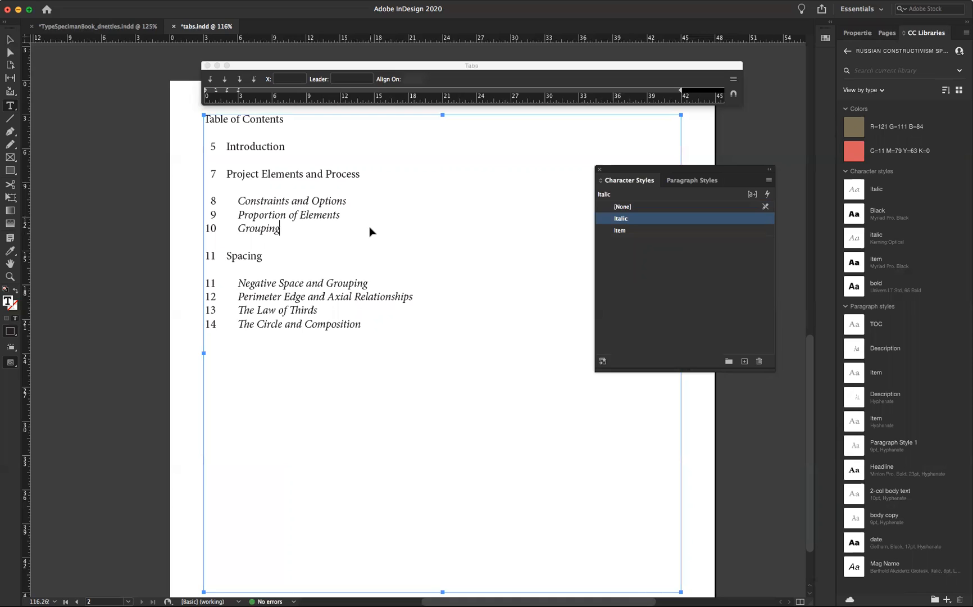
Step: Undo the italic formatting of all indented titles and the creation of the Italic character style
{"action": "key", "text": "super+z"}
{"action": "key", "text": "super+z"}
{"action": "key", "text": "super+z"}
{"action": "key", "text": "super+z"}
{"action": "key", "text": "super+z"}
{"action": "key", "text": "super+z"}
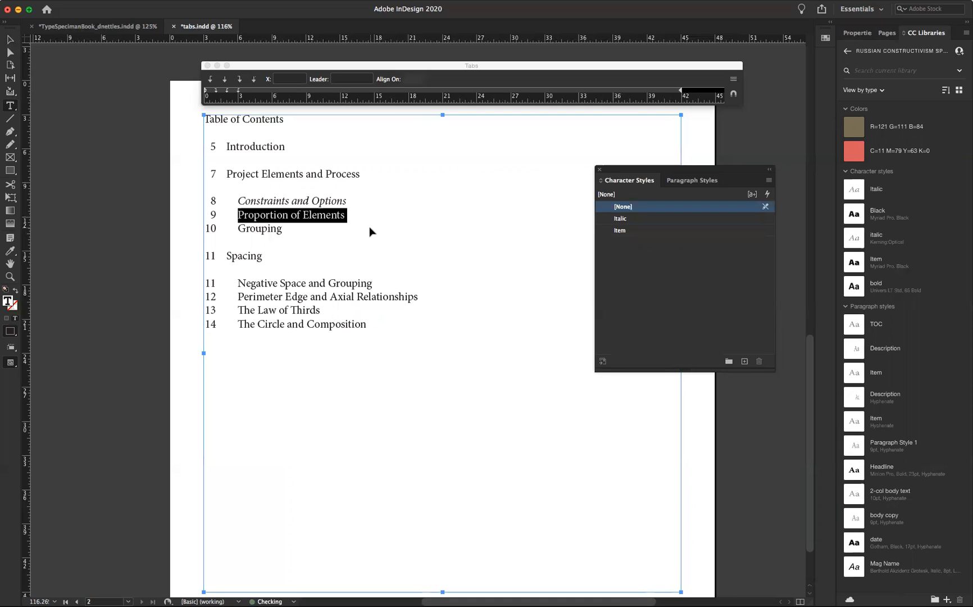
{"action": "key", "text": "super+z"}
{"action": "key", "text": "super+z"}
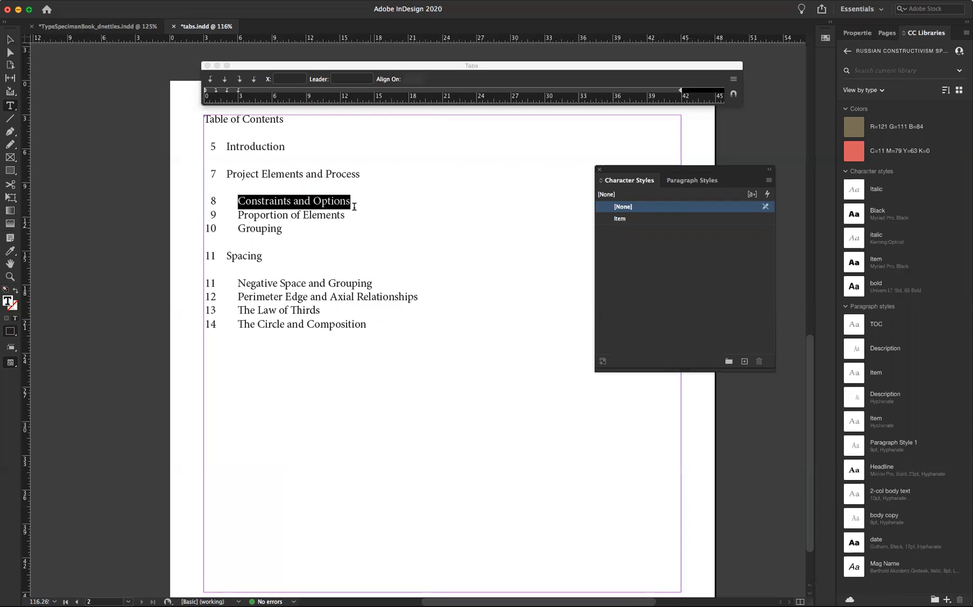
Step: Set the whole Constraints and Options entry, including its page number 8, to Italic
{"action": "left_click", "coordinate": [677, 181]}
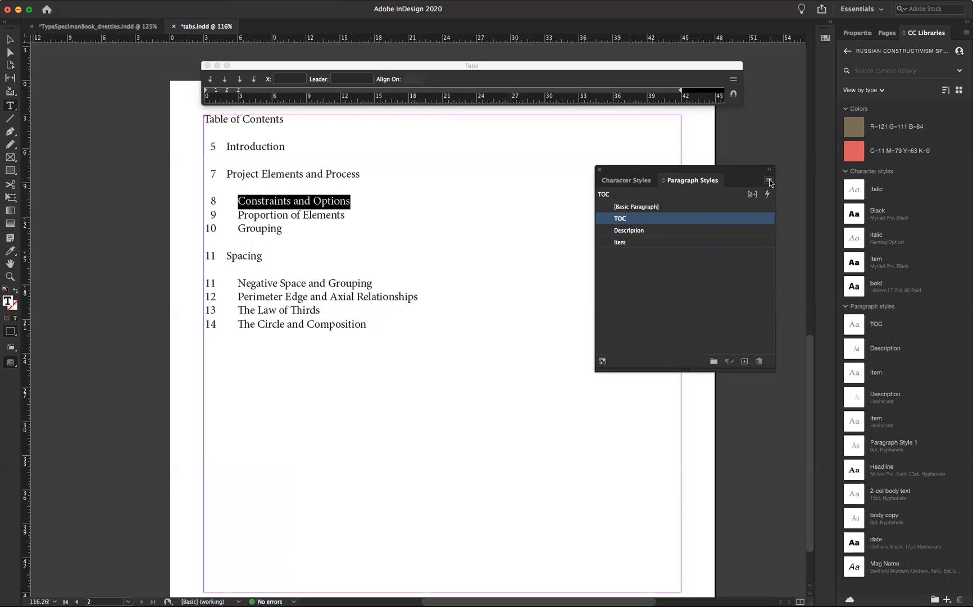
{"action": "left_click", "coordinate": [768, 181]}
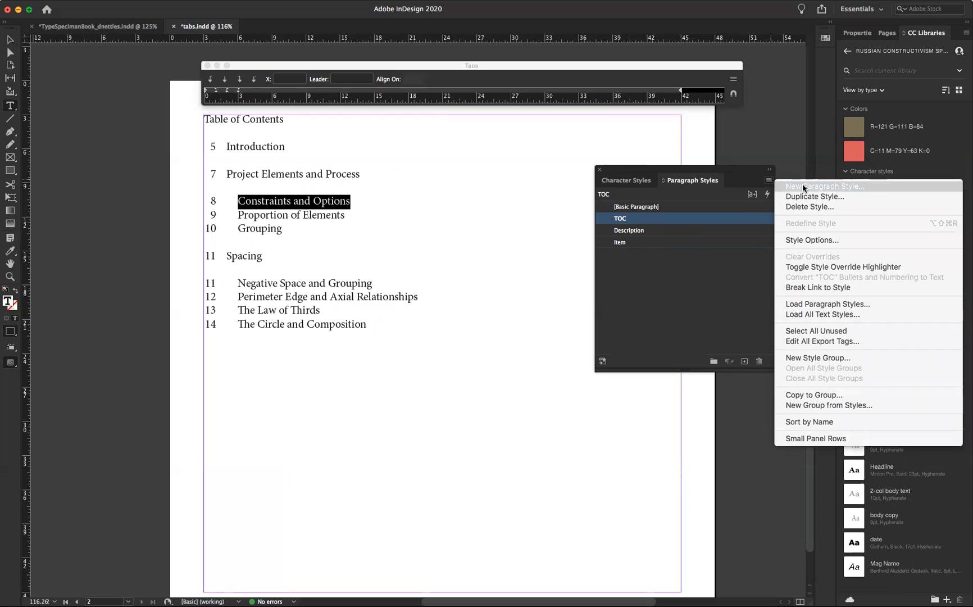
{"action": "left_click", "coordinate": [230, 198]}
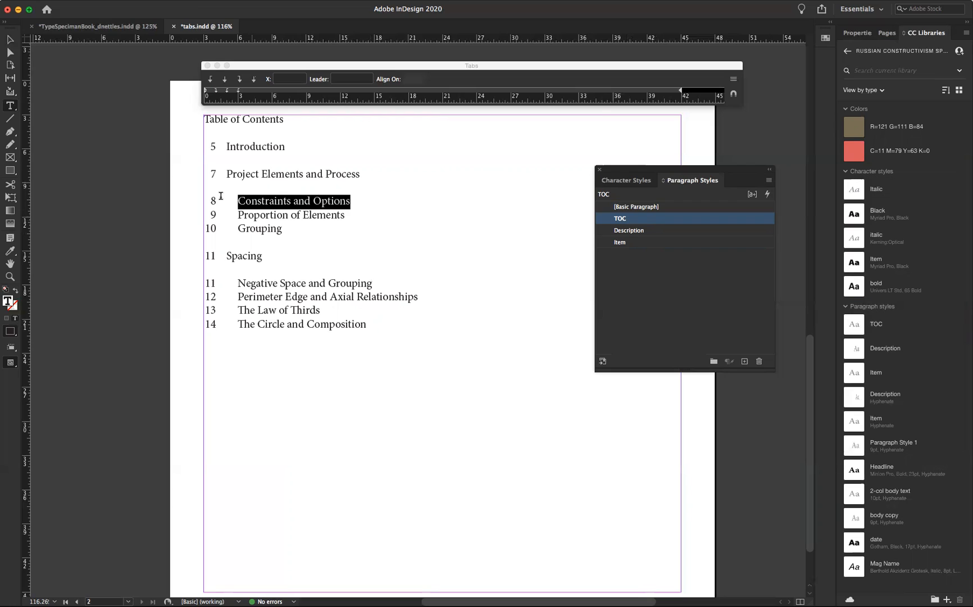
{"action": "left_click_drag", "start_coordinate": [209, 200], "coordinate": [270, 201]}
{"action": "key", "text": "shift+End"}
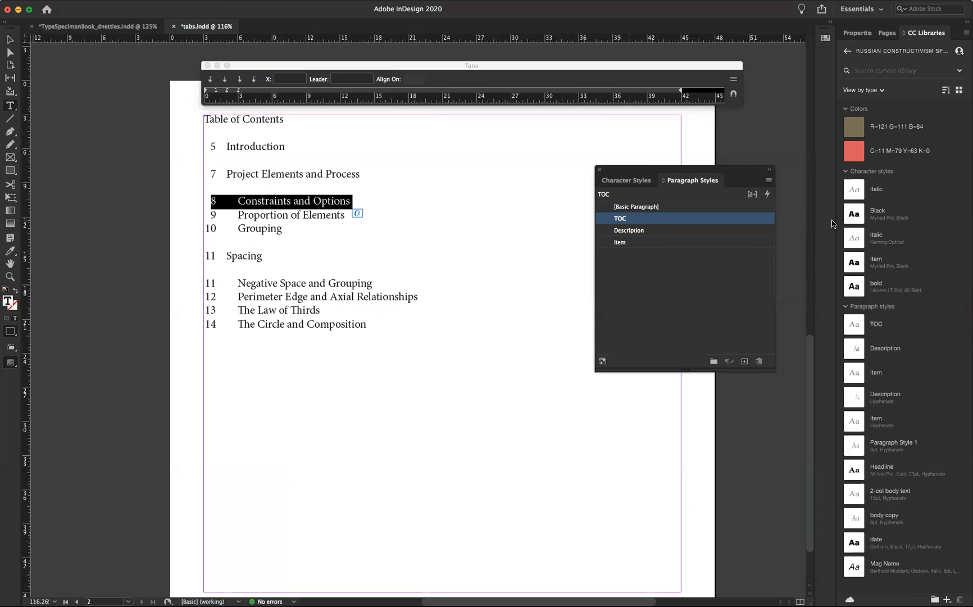
{"action": "left_click", "coordinate": [855, 35]}
{"action": "left_click", "coordinate": [949, 216]}
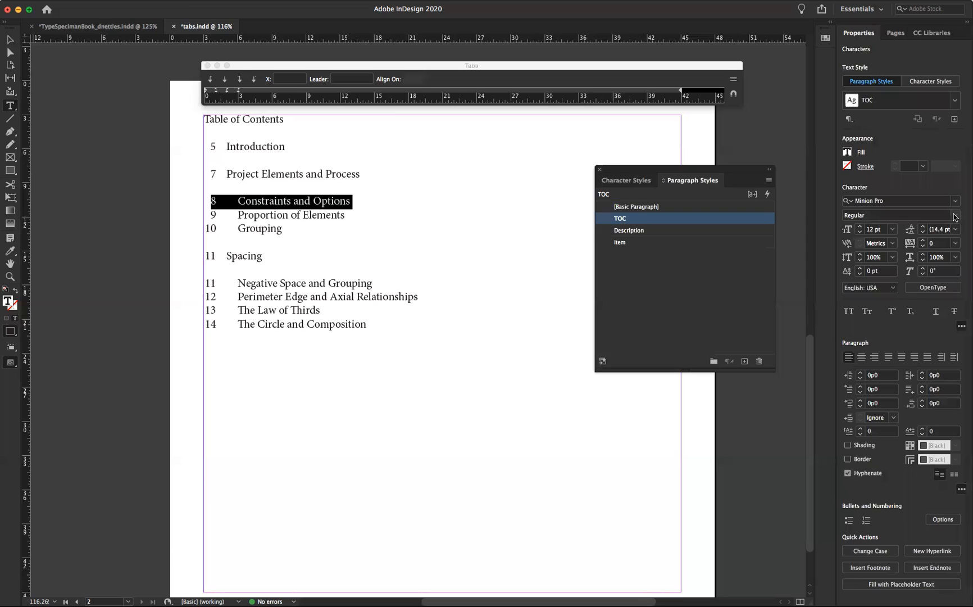
{"action": "left_click", "coordinate": [875, 274]}
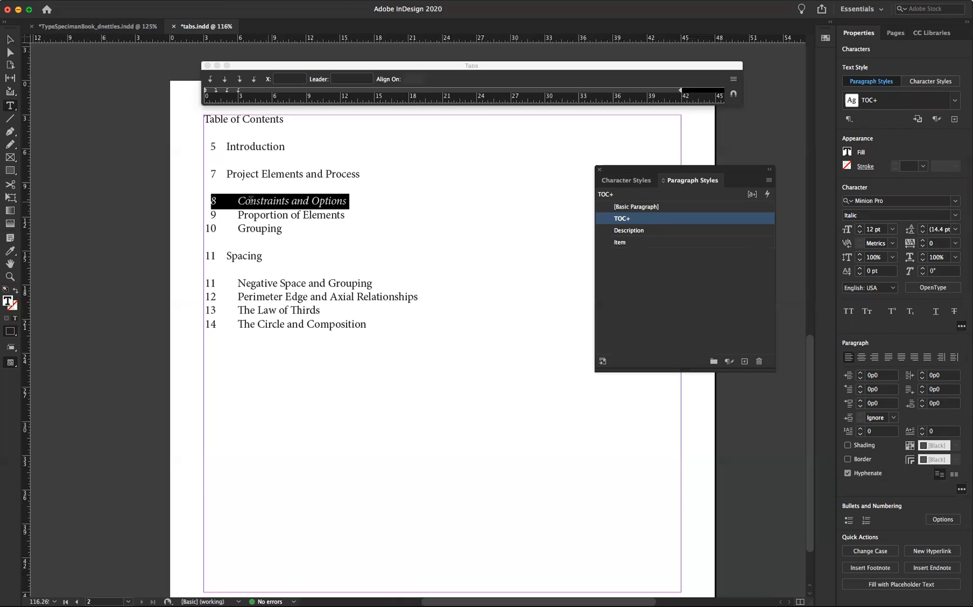
Step: Create a paragraph style named "TOC 2nd level", based on TOC, from the italic Constraints and Options entry
{"action": "left_click", "coordinate": [769, 180]}
{"action": "left_click", "coordinate": [789, 192]}
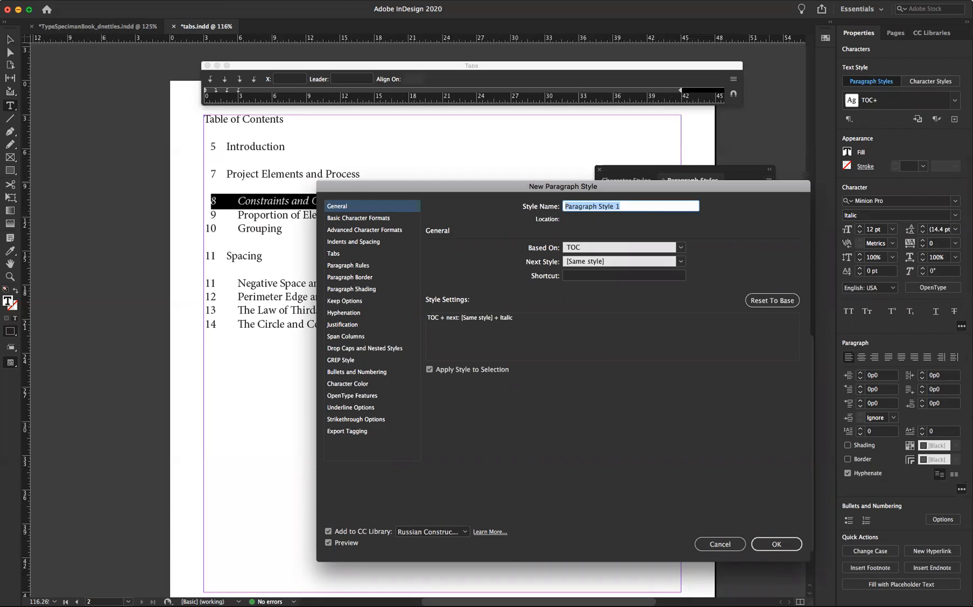
{"action": "type", "text": "TOC 2nd level"}
{"action": "left_click", "coordinate": [776, 545]}
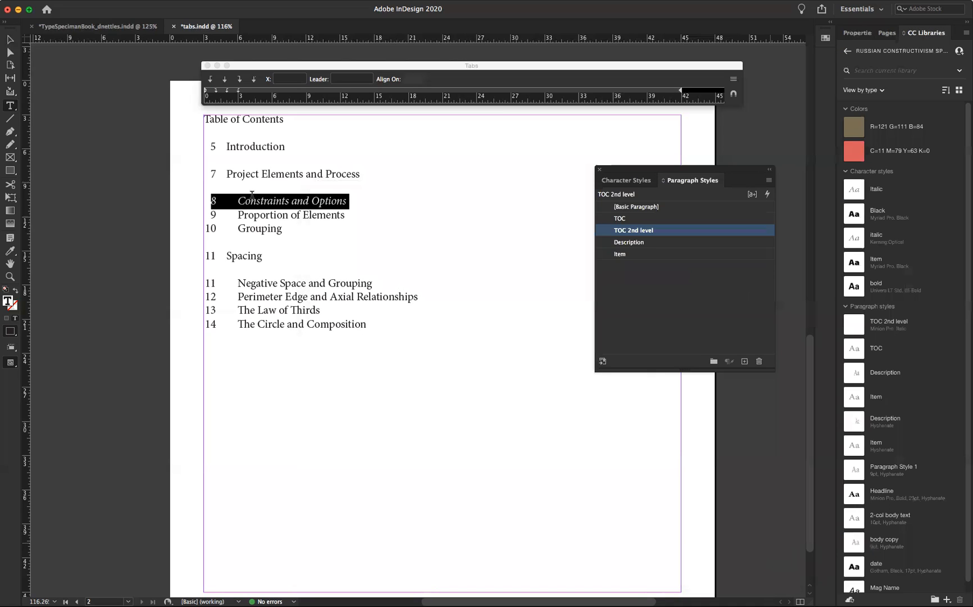
Step: Apply the TOC 2nd level paragraph style to the indented entries under Project Elements and Process and under Spacing
{"action": "left_click", "coordinate": [209, 199]}
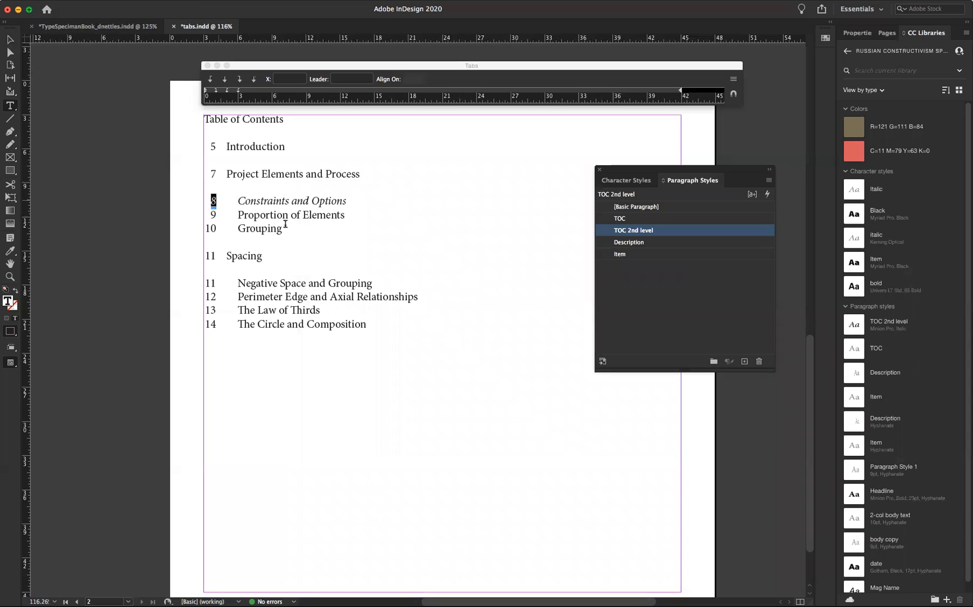
{"action": "left_click", "coordinate": [549, 228], "text": "shift"}
{"action": "left_click", "coordinate": [649, 235]}
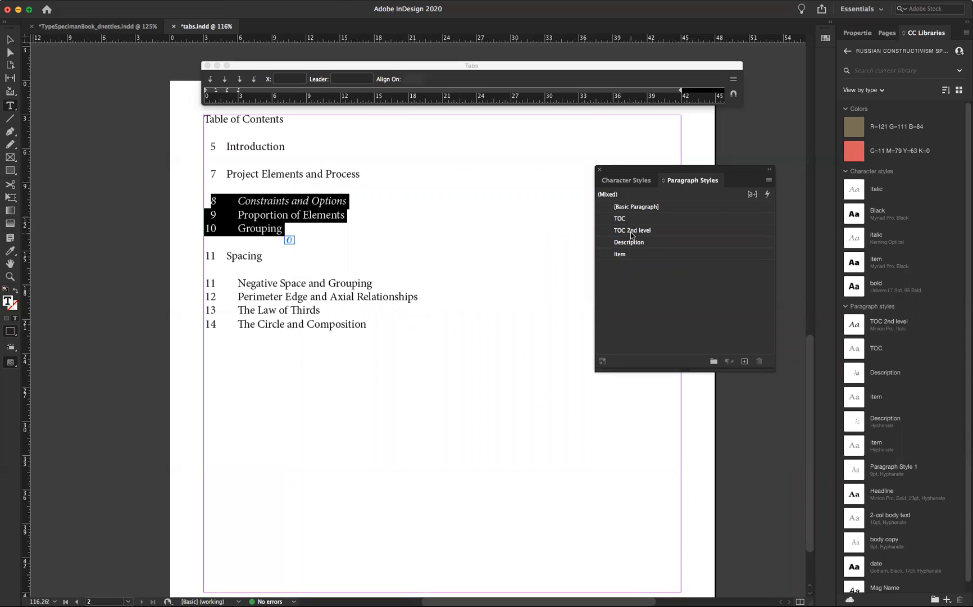
{"action": "left_click", "coordinate": [205, 283]}
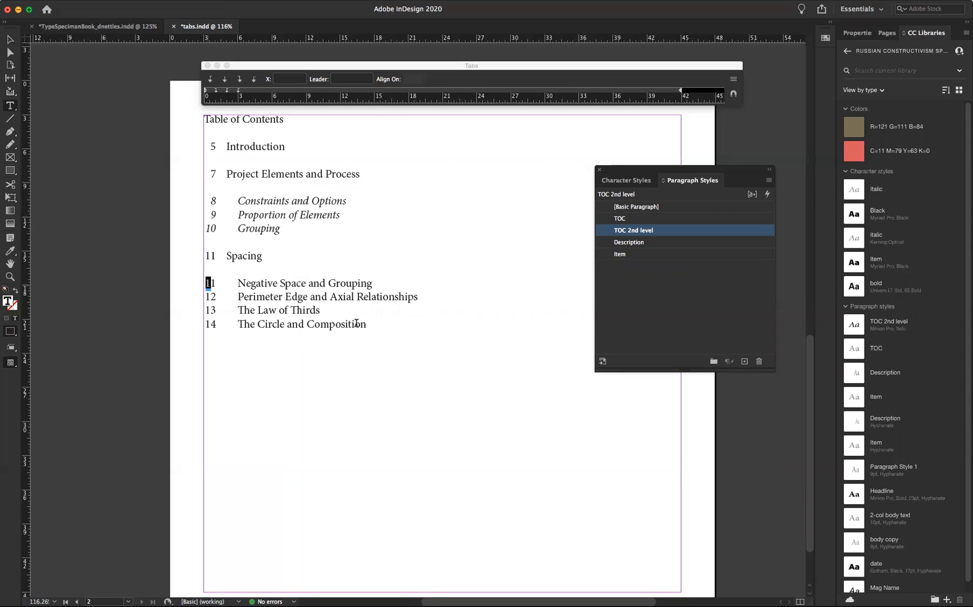
{"action": "left_click", "coordinate": [386, 328], "text": "shift"}
{"action": "left_click", "coordinate": [627, 231]}
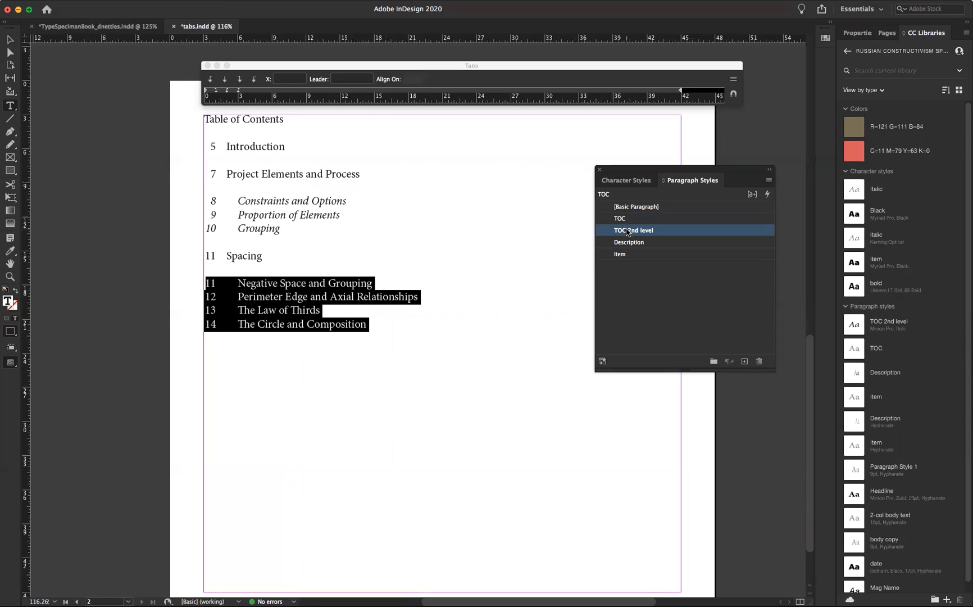
Step: Set the Introduction entry, including its page number 5, to Bold and redefine the TOC paragraph style from it
{"action": "left_click", "coordinate": [475, 322]}
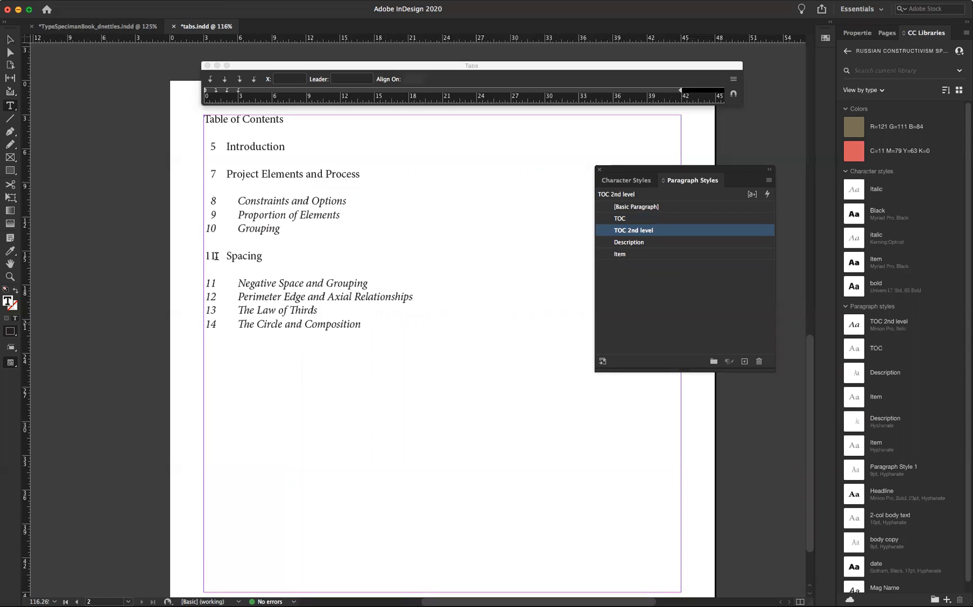
{"action": "left_click", "coordinate": [203, 147]}
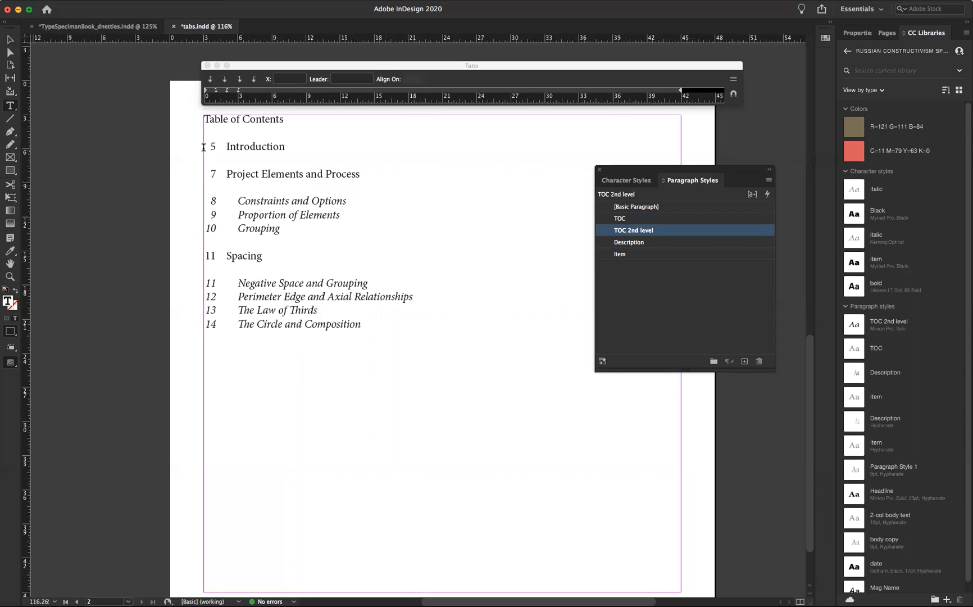
{"action": "left_click", "coordinate": [317, 152], "text": "shift"}
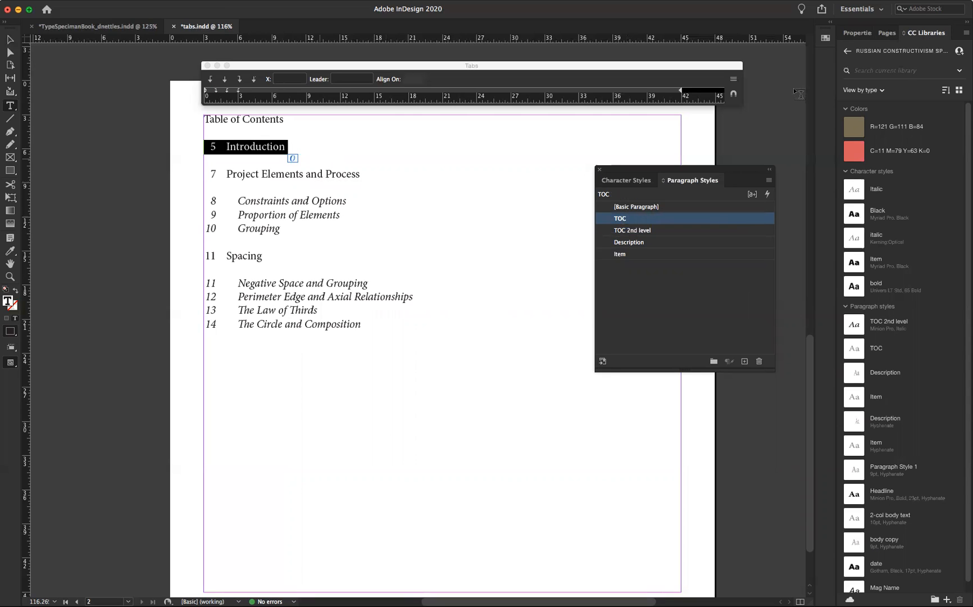
{"action": "left_click", "coordinate": [857, 33]}
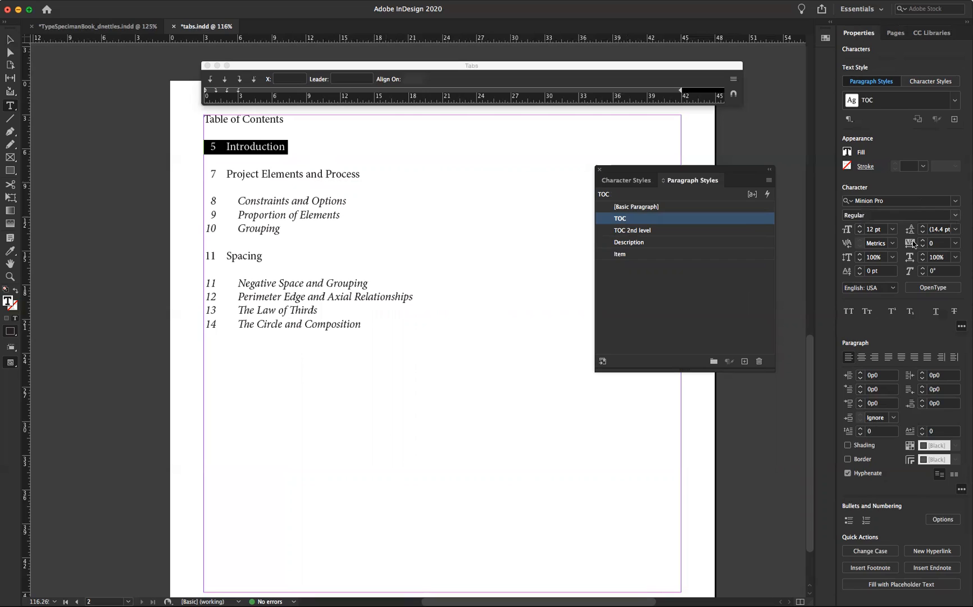
{"action": "left_click", "coordinate": [888, 215]}
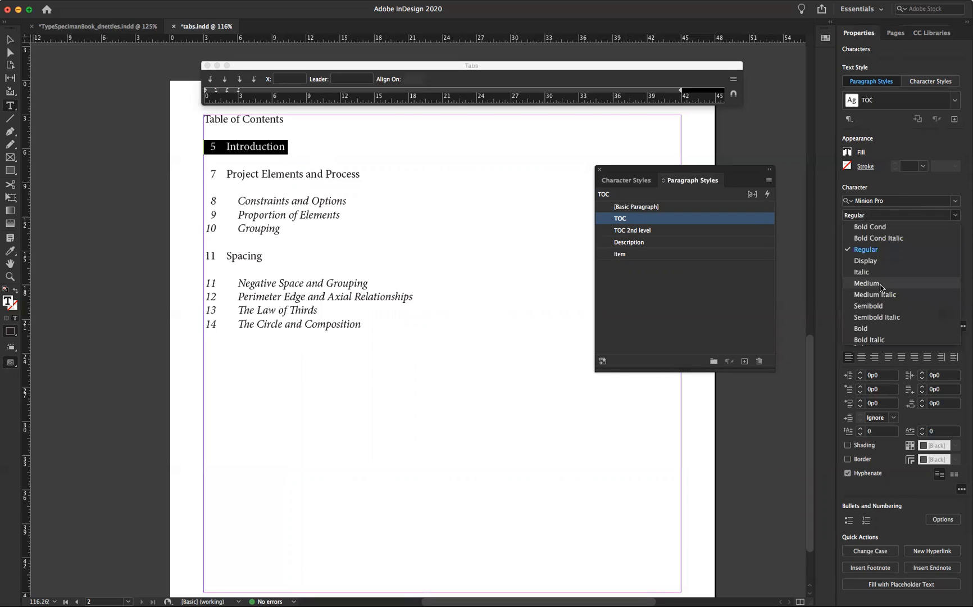
{"action": "left_click", "coordinate": [872, 329]}
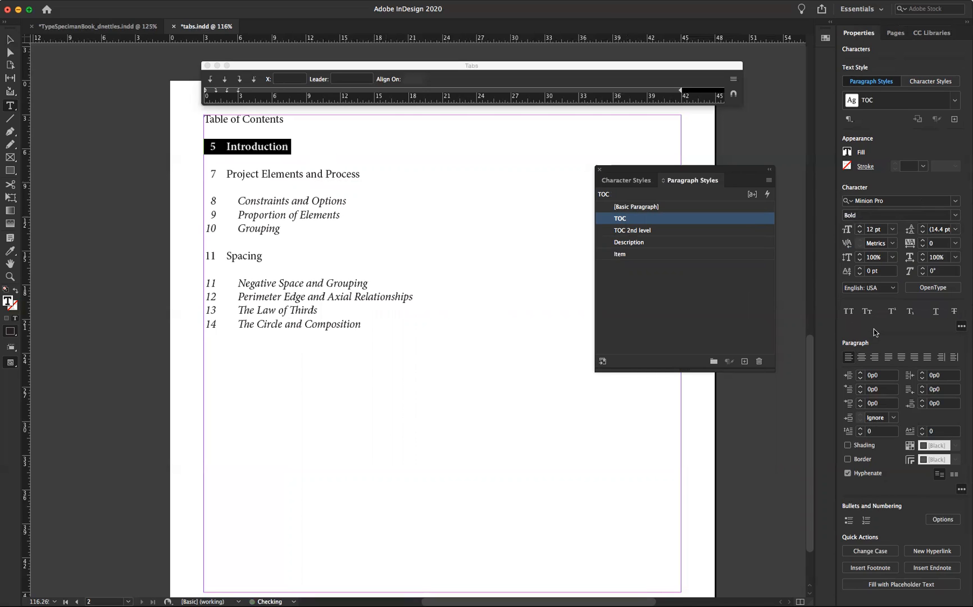
{"action": "left_click", "coordinate": [768, 181]}
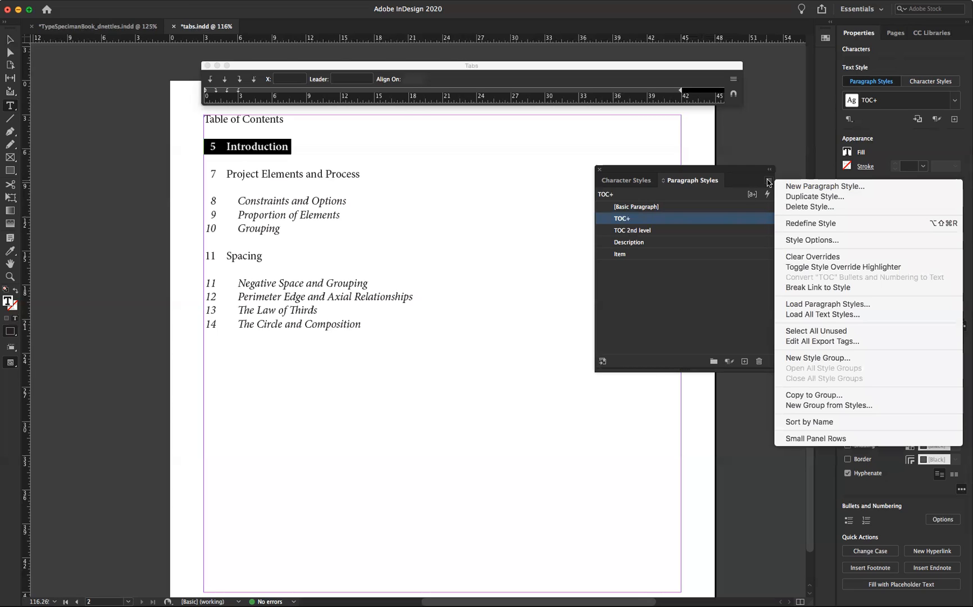
{"action": "left_click", "coordinate": [797, 224]}
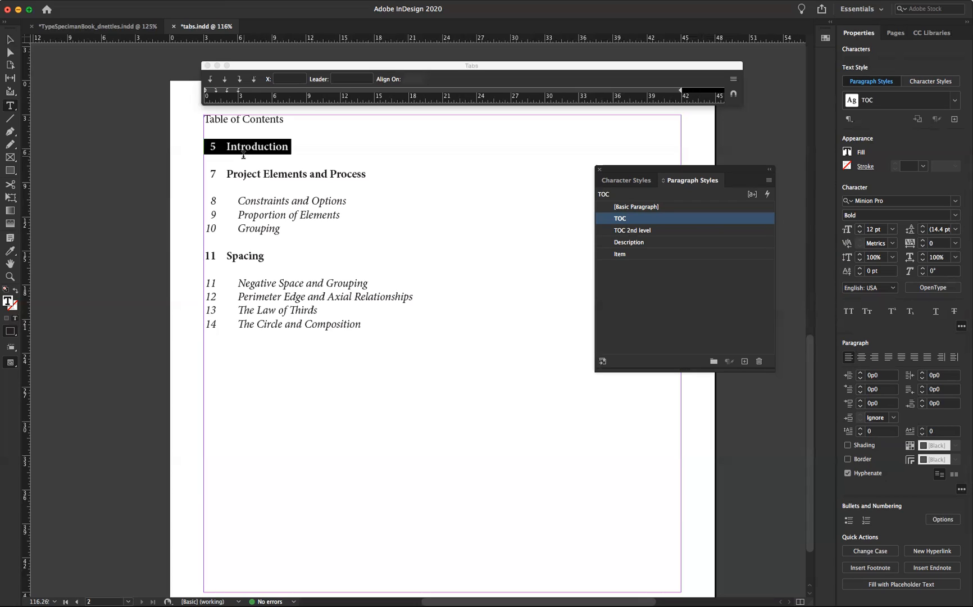
{"action": "left_click", "coordinate": [204, 143]}
{"action": "left_click", "coordinate": [455, 368], "text": "shift"}
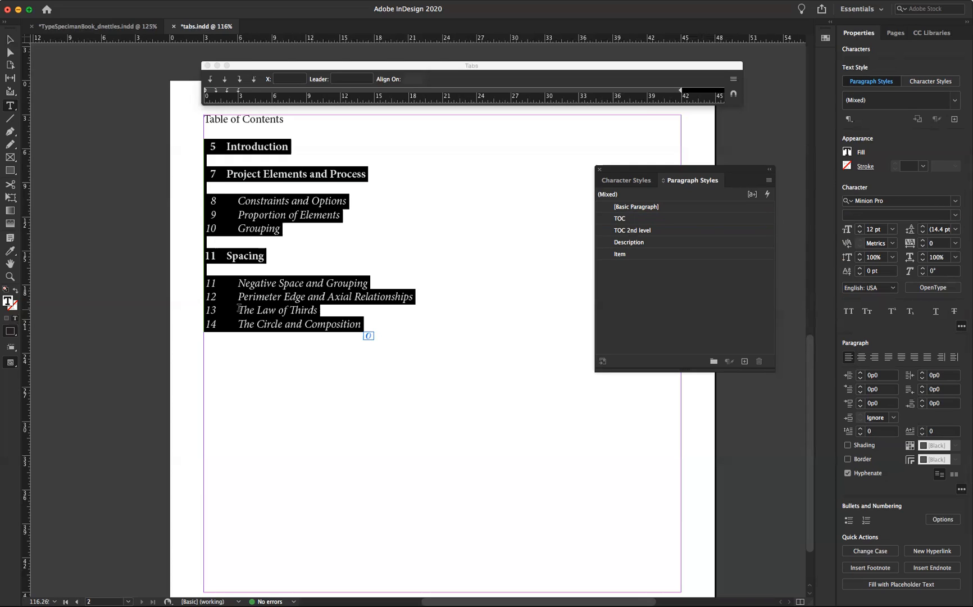
{"action": "left_click", "coordinate": [254, 264]}
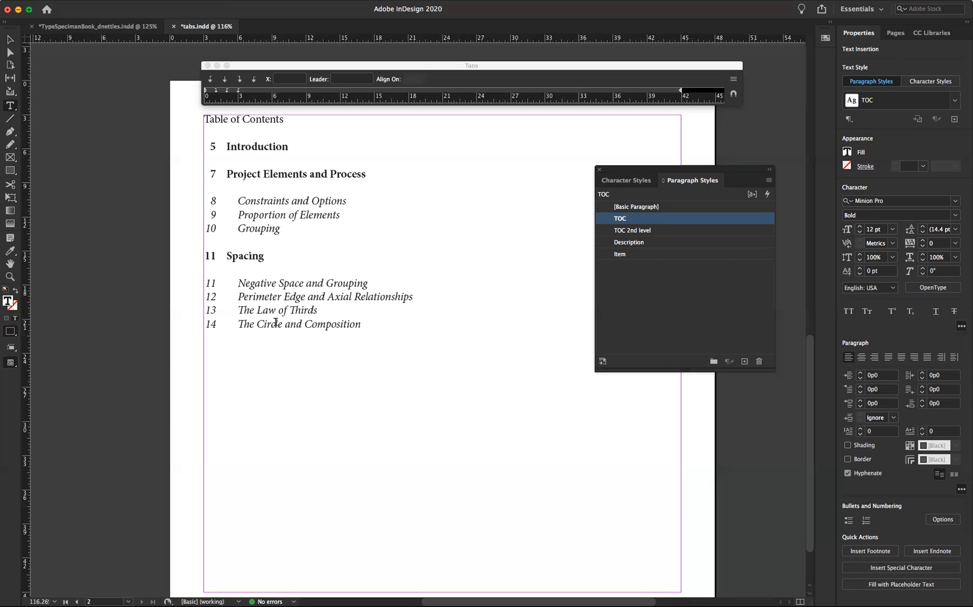
{"action": "left_click", "coordinate": [367, 369]}
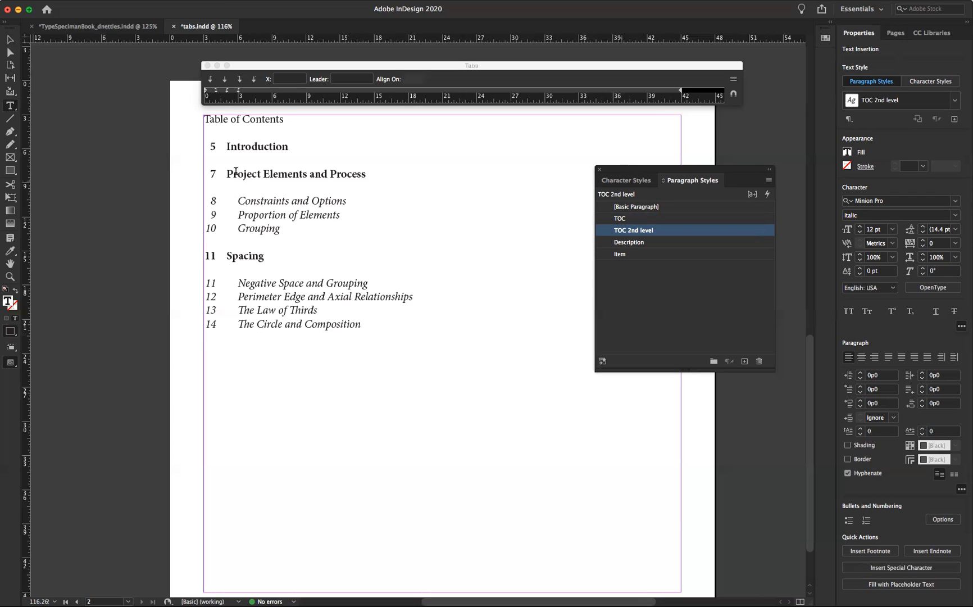
Step: Apply the TOC paragraph style to the Table of Contents title
{"action": "triple_click", "coordinate": [241, 119]}
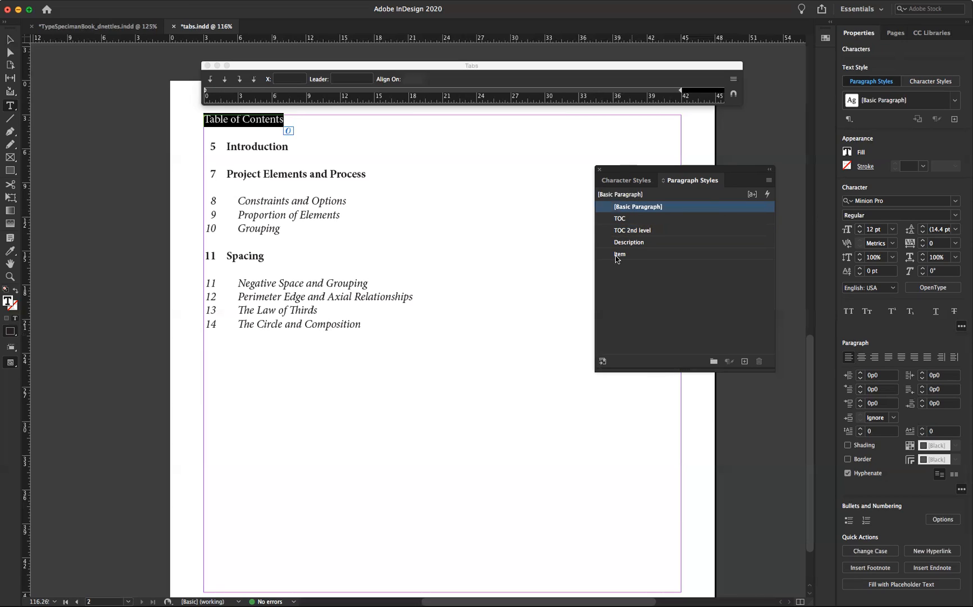
{"action": "left_click", "coordinate": [619, 219]}
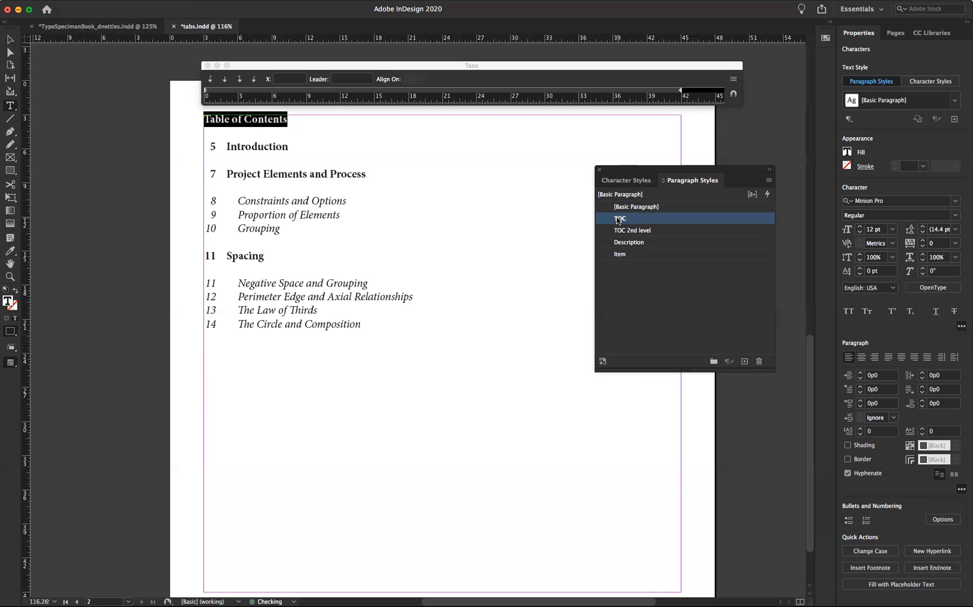
{"action": "left_click", "coordinate": [417, 185]}
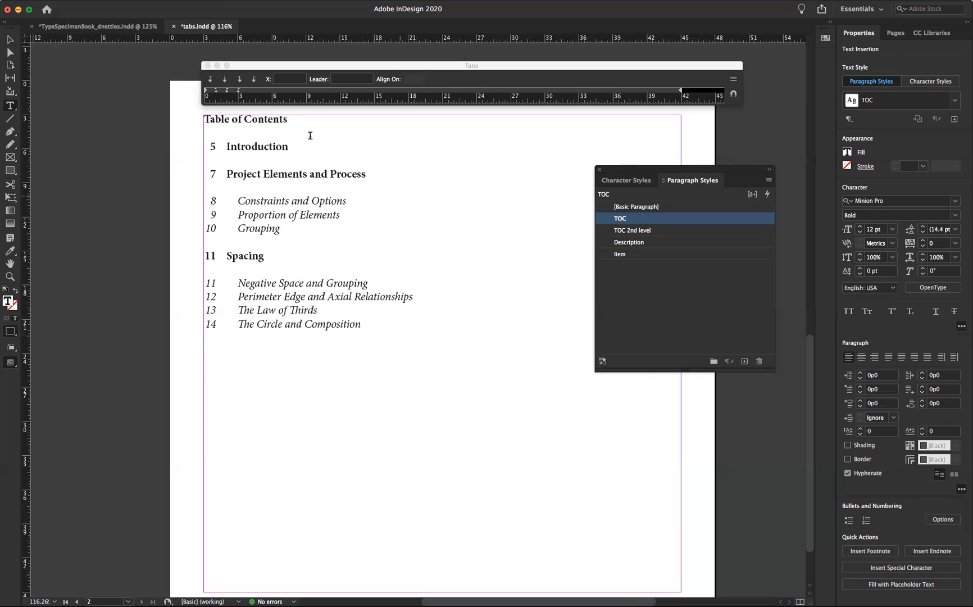
Step: Return the Table of Contents title to the [Basic Paragraph] style and set its font size to 16 pt
{"action": "triple_click", "coordinate": [202, 116]}
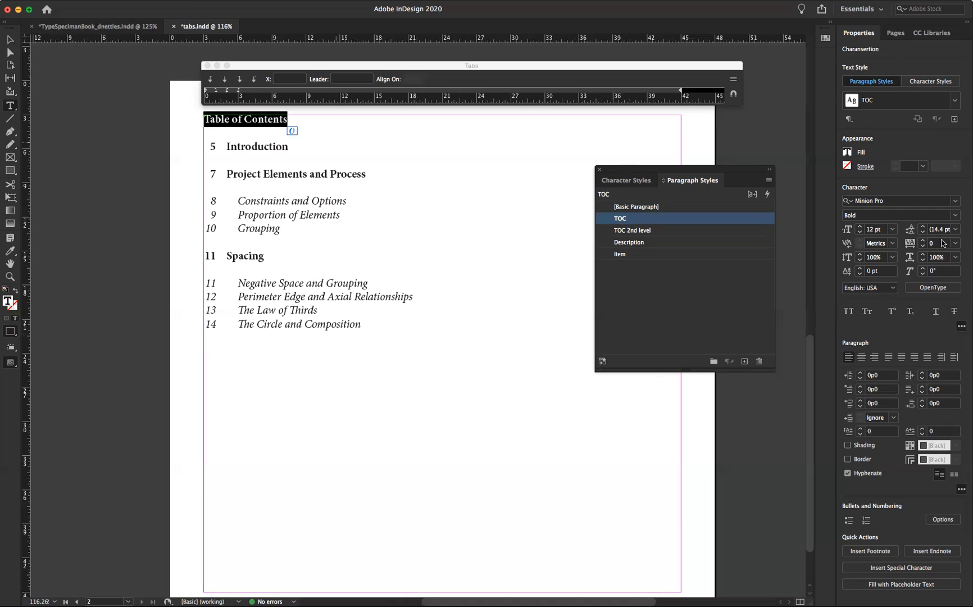
{"action": "left_click", "coordinate": [621, 207]}
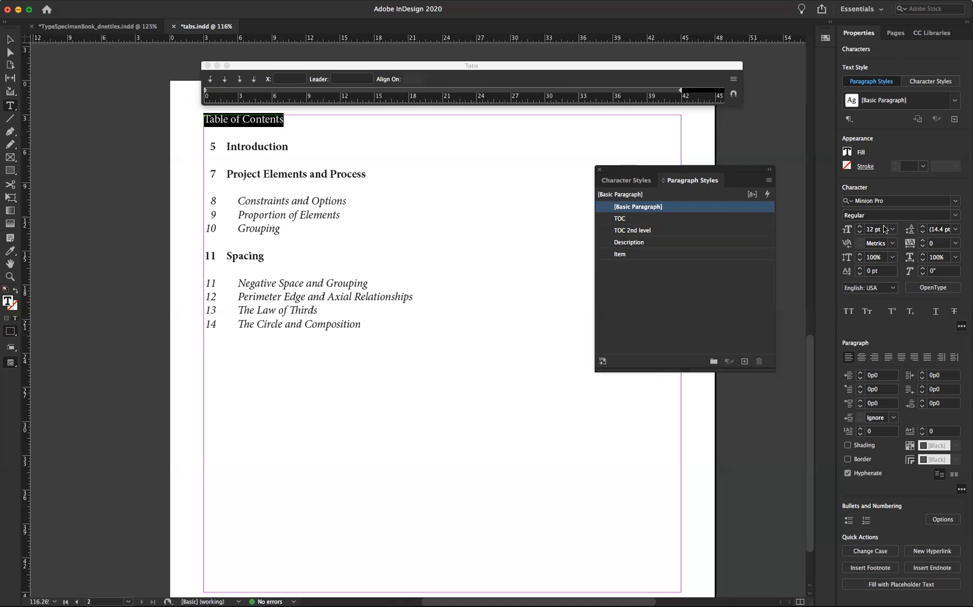
{"action": "left_click", "coordinate": [859, 227]}
{"action": "left_click", "coordinate": [859, 227]}
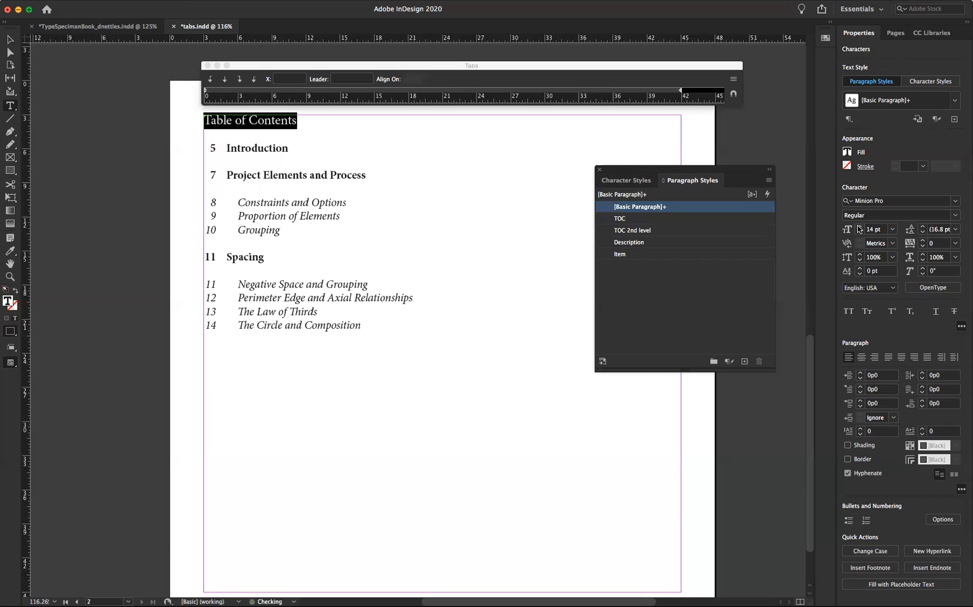
{"action": "left_click", "coordinate": [859, 227]}
{"action": "left_click", "coordinate": [859, 227]}
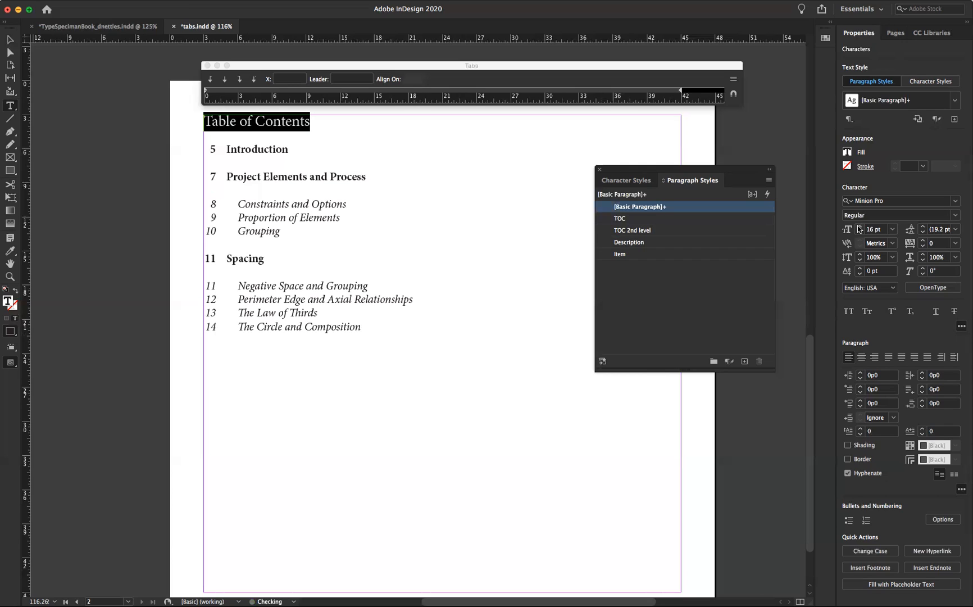
{"action": "left_click", "coordinate": [508, 201]}
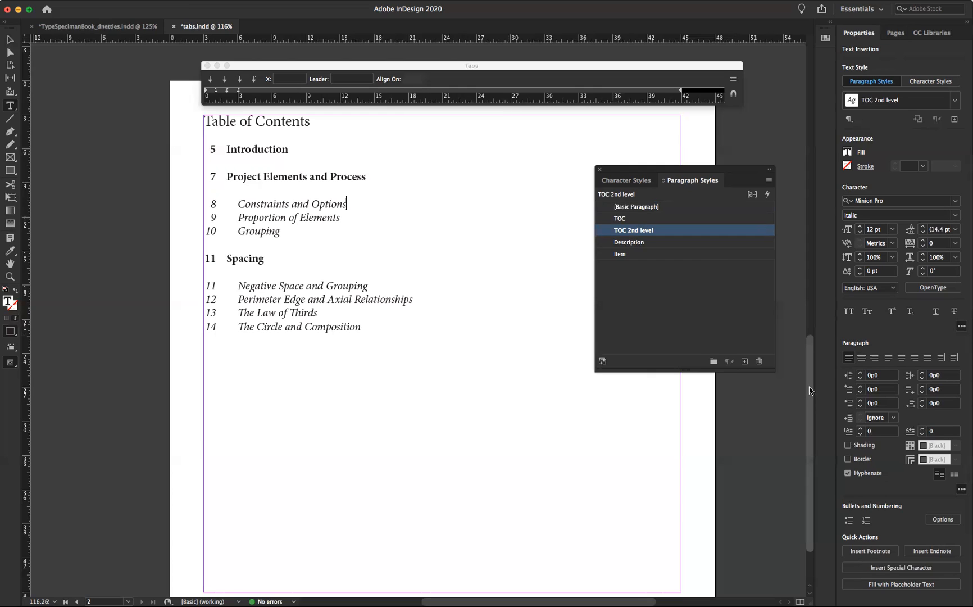
{"action": "left_click_drag", "start_coordinate": [823, 256], "coordinate": [817, 97]}
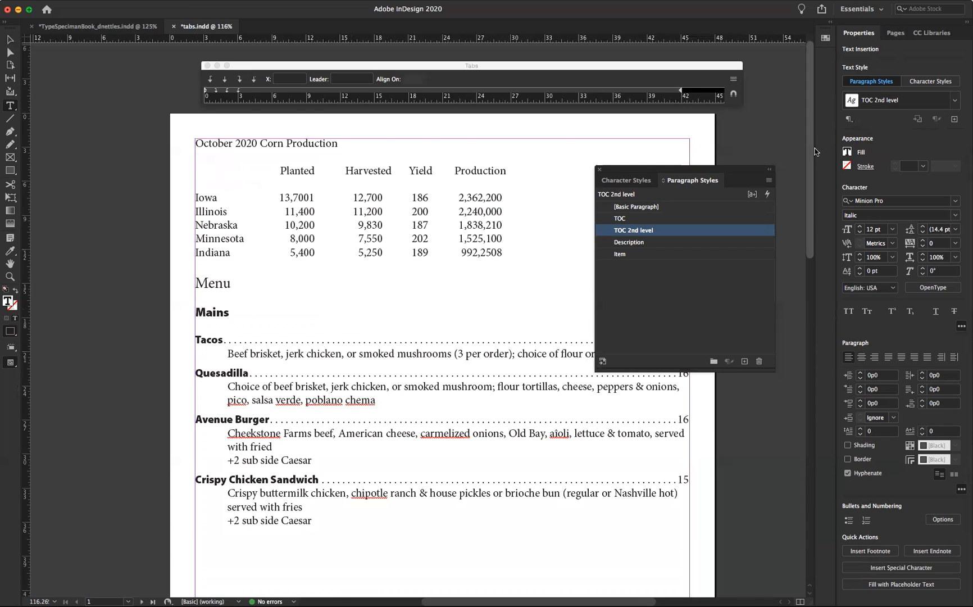
{"action": "scroll", "coordinate": [819, 281], "scroll_direction": "down", "scroll_amount": 5}
{"action": "scroll", "coordinate": [818, 345], "scroll_direction": "down", "scroll_amount": 3}
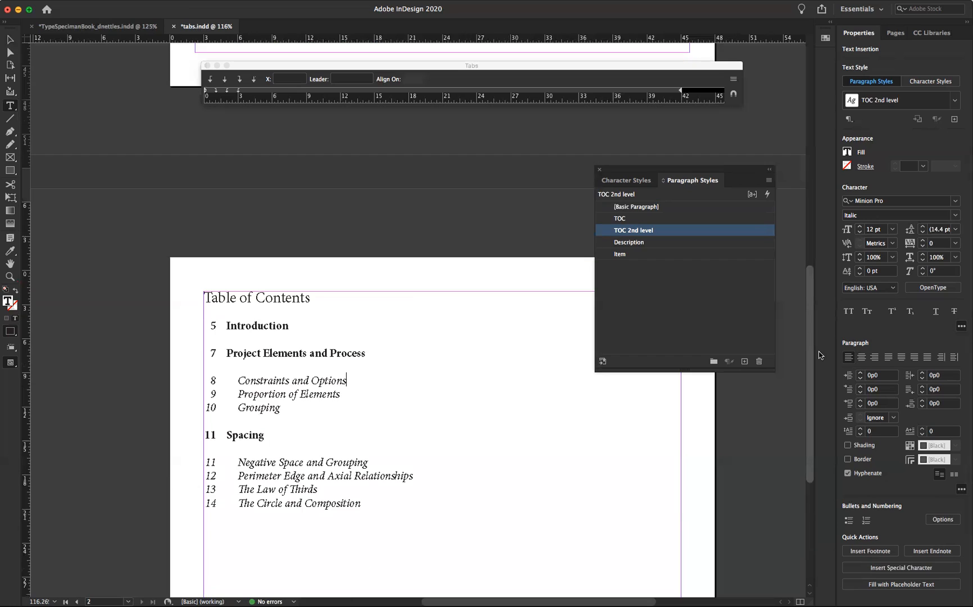
{"action": "scroll", "coordinate": [819, 356], "scroll_direction": "down", "scroll_amount": 2}
{"action": "scroll", "coordinate": [822, 375], "scroll_direction": "down", "scroll_amount": 1}
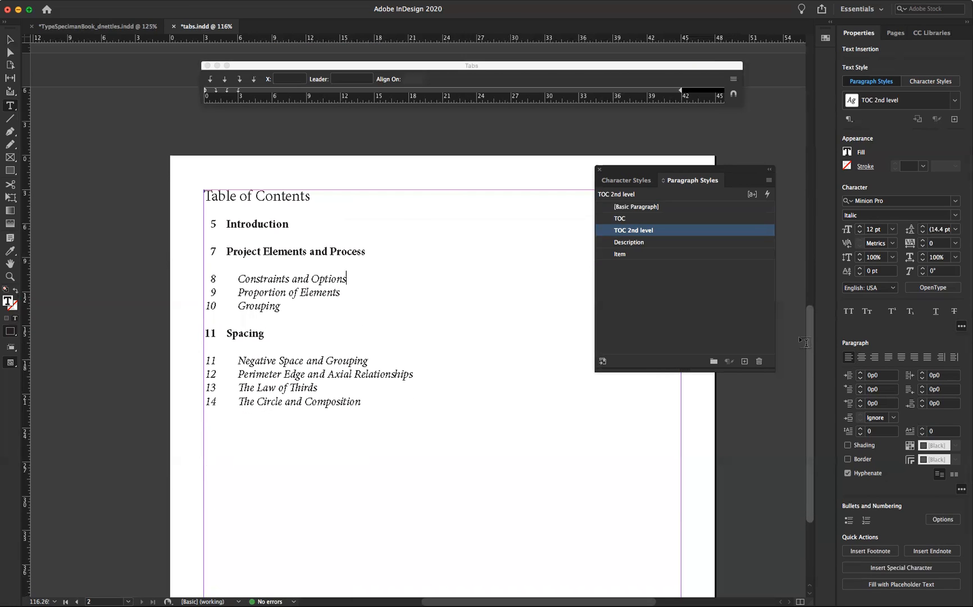